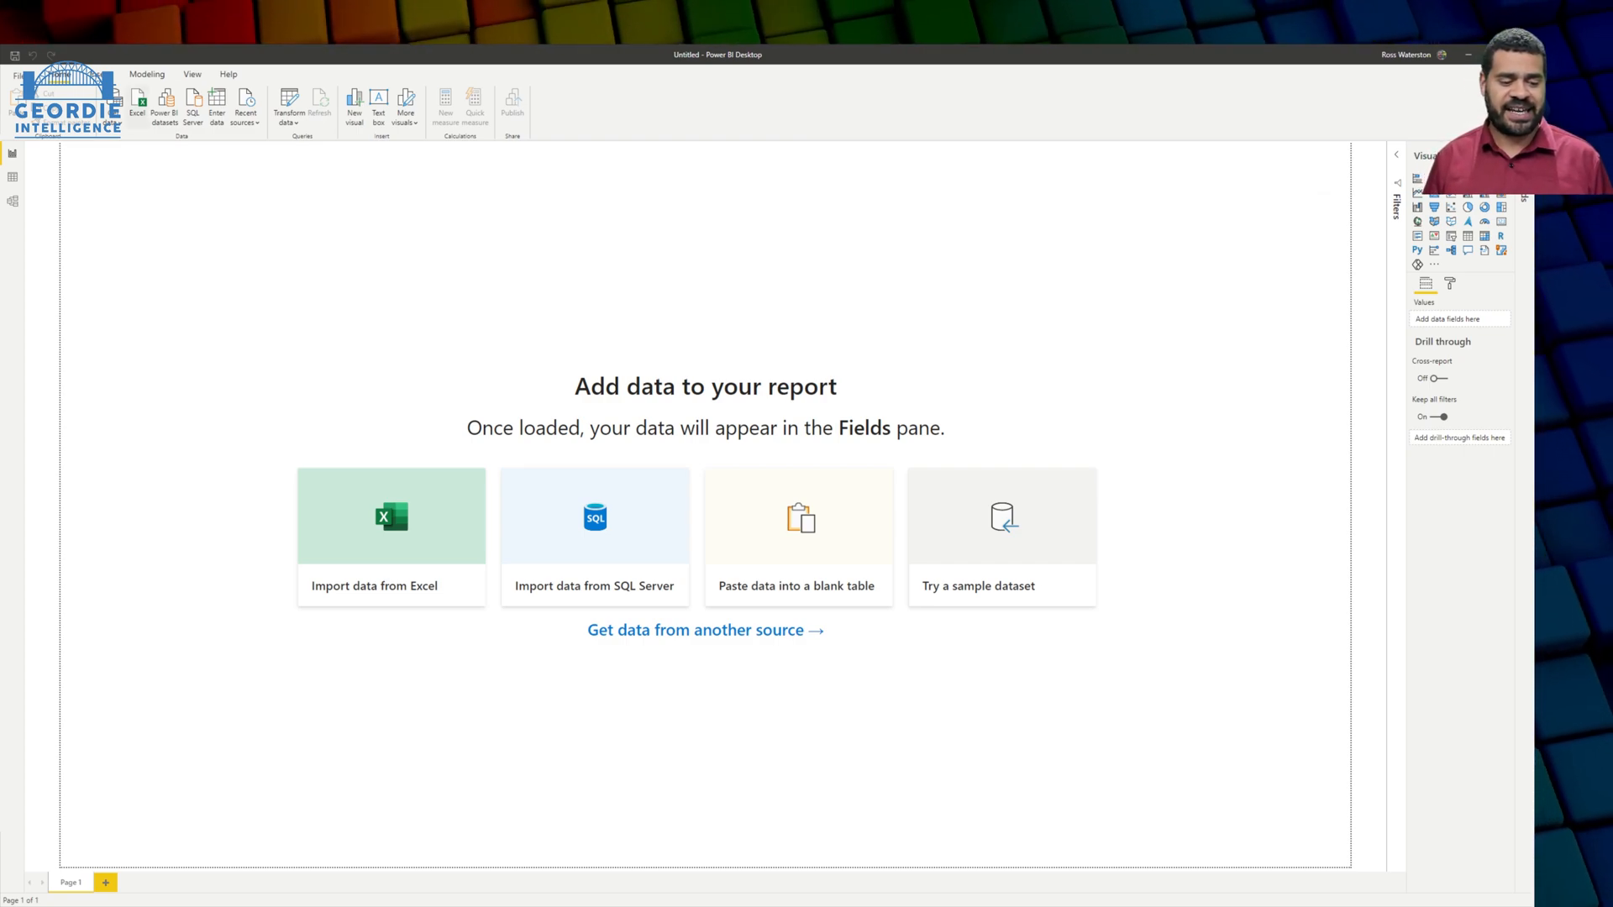
left_click(113, 117)
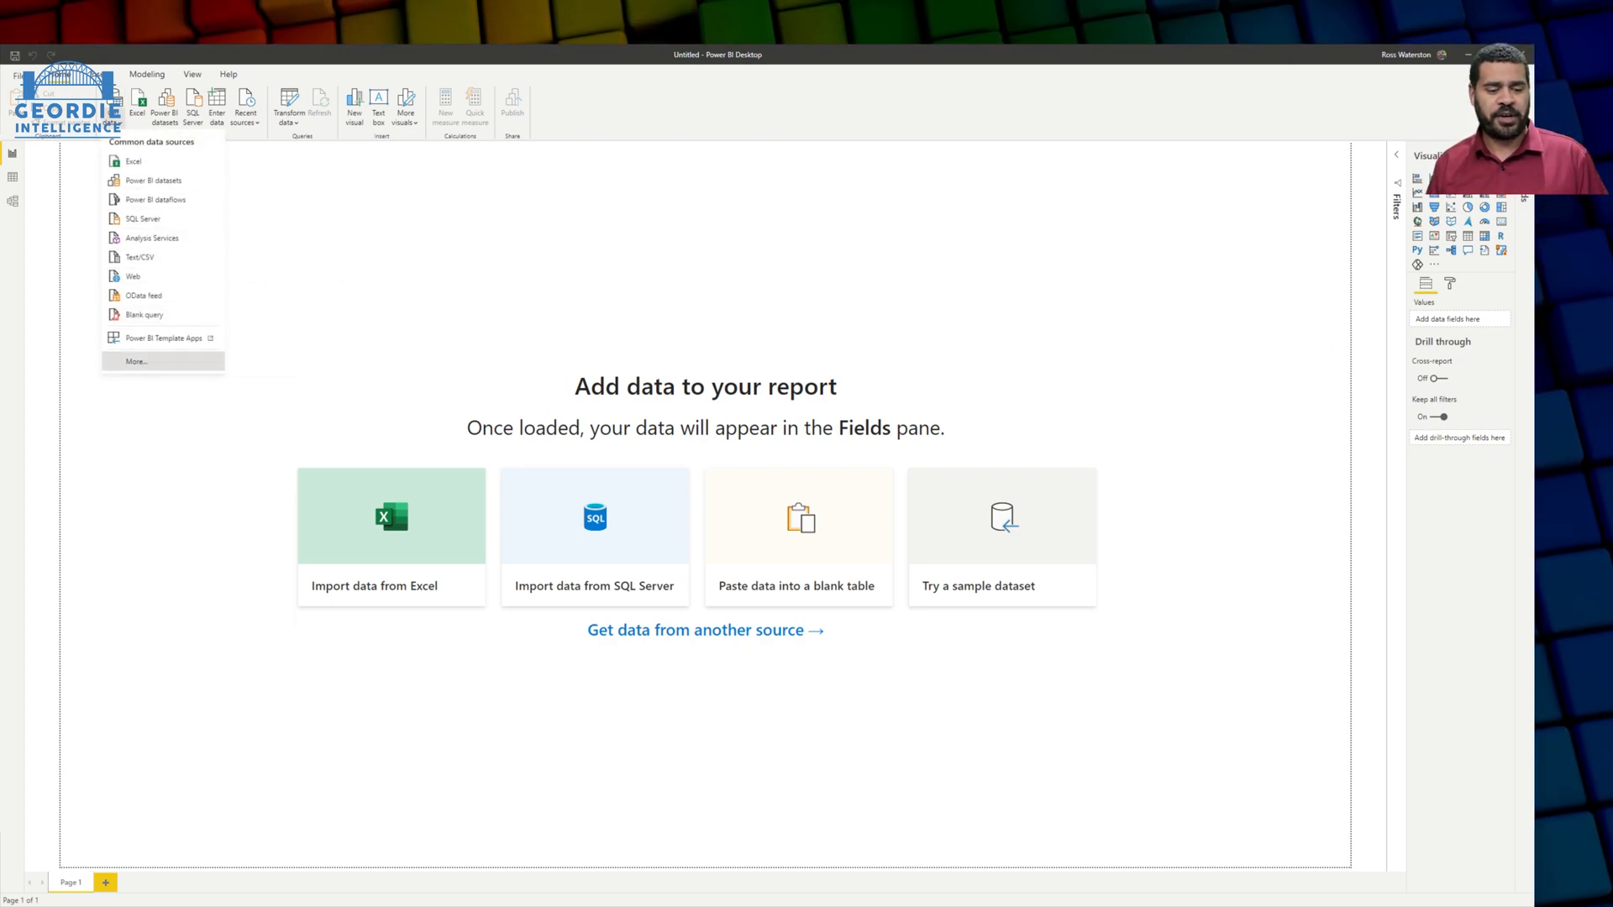
left_click(136, 361)
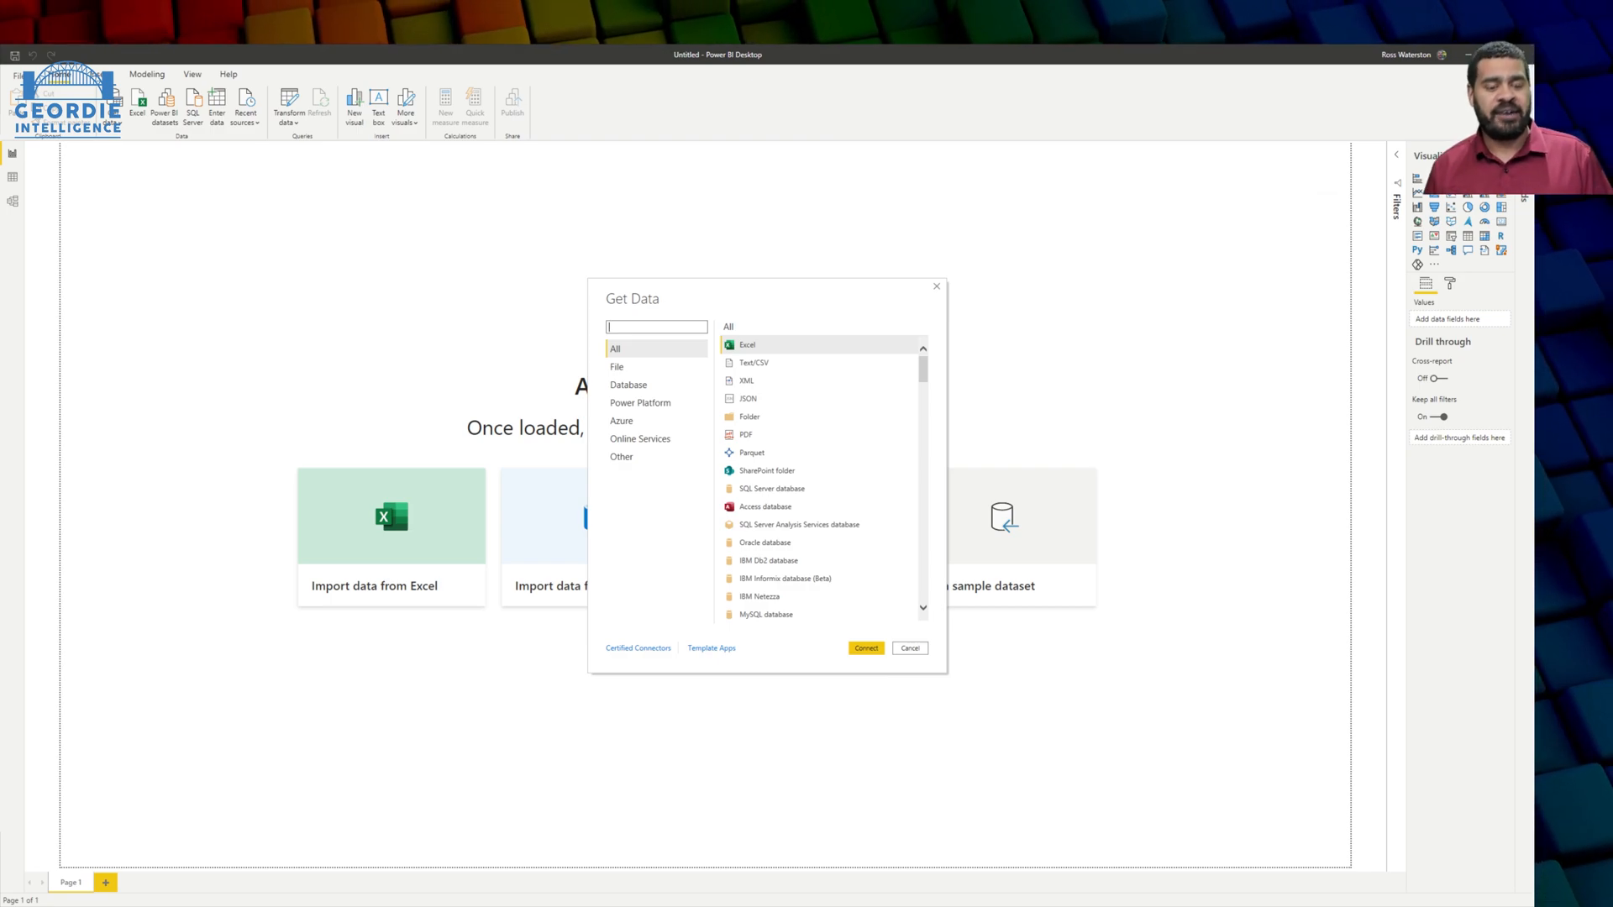
left_click(767, 471)
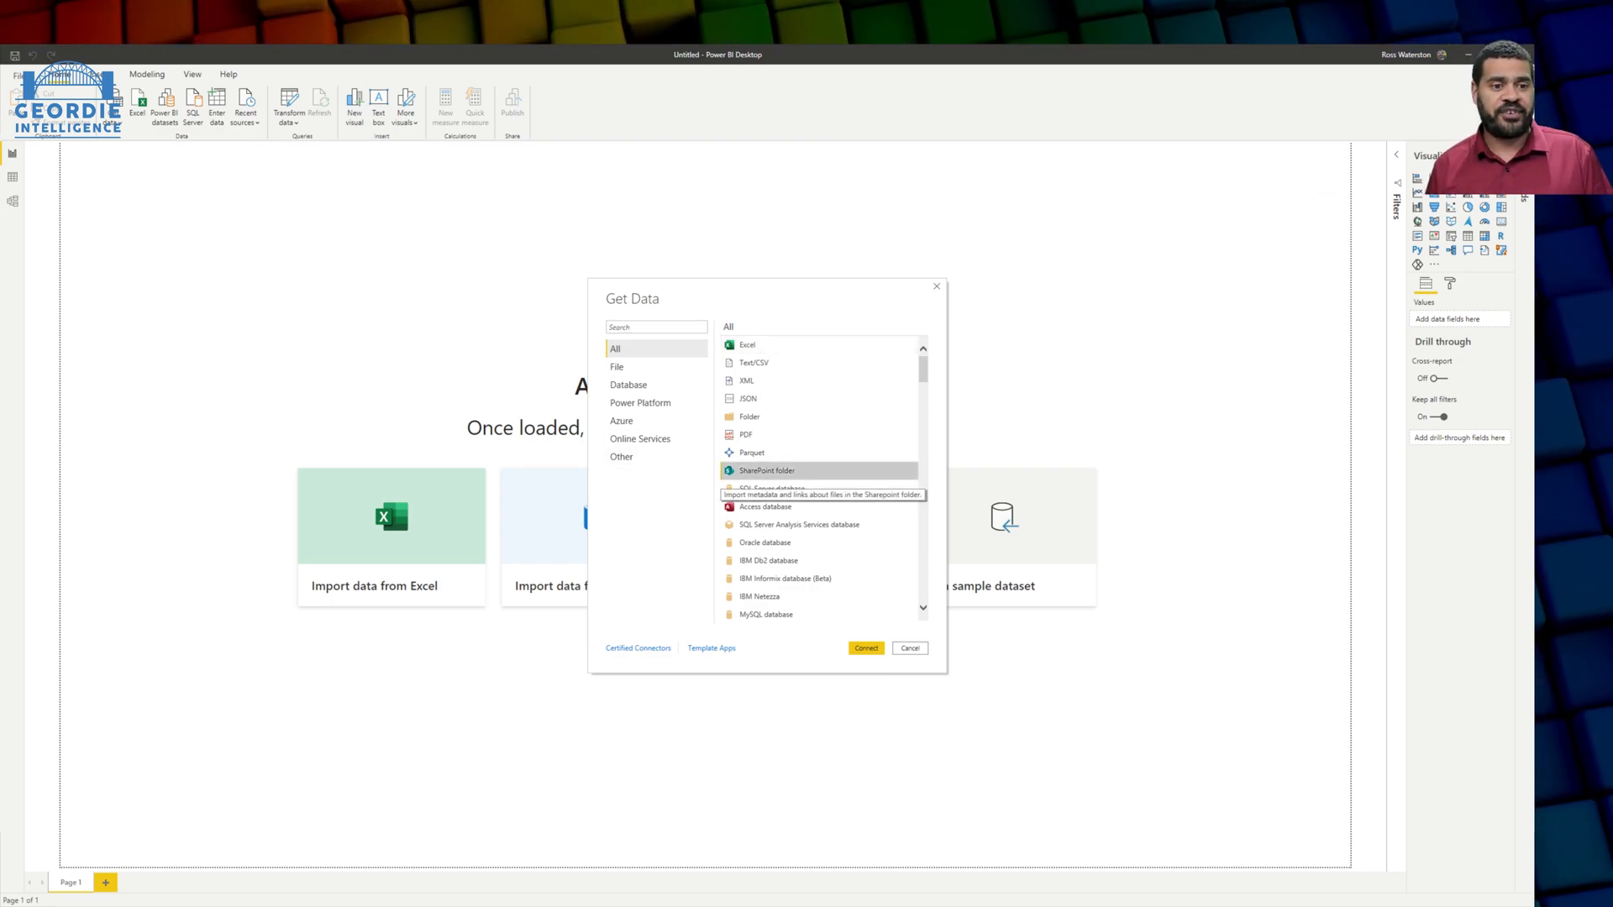
left_click(866, 648)
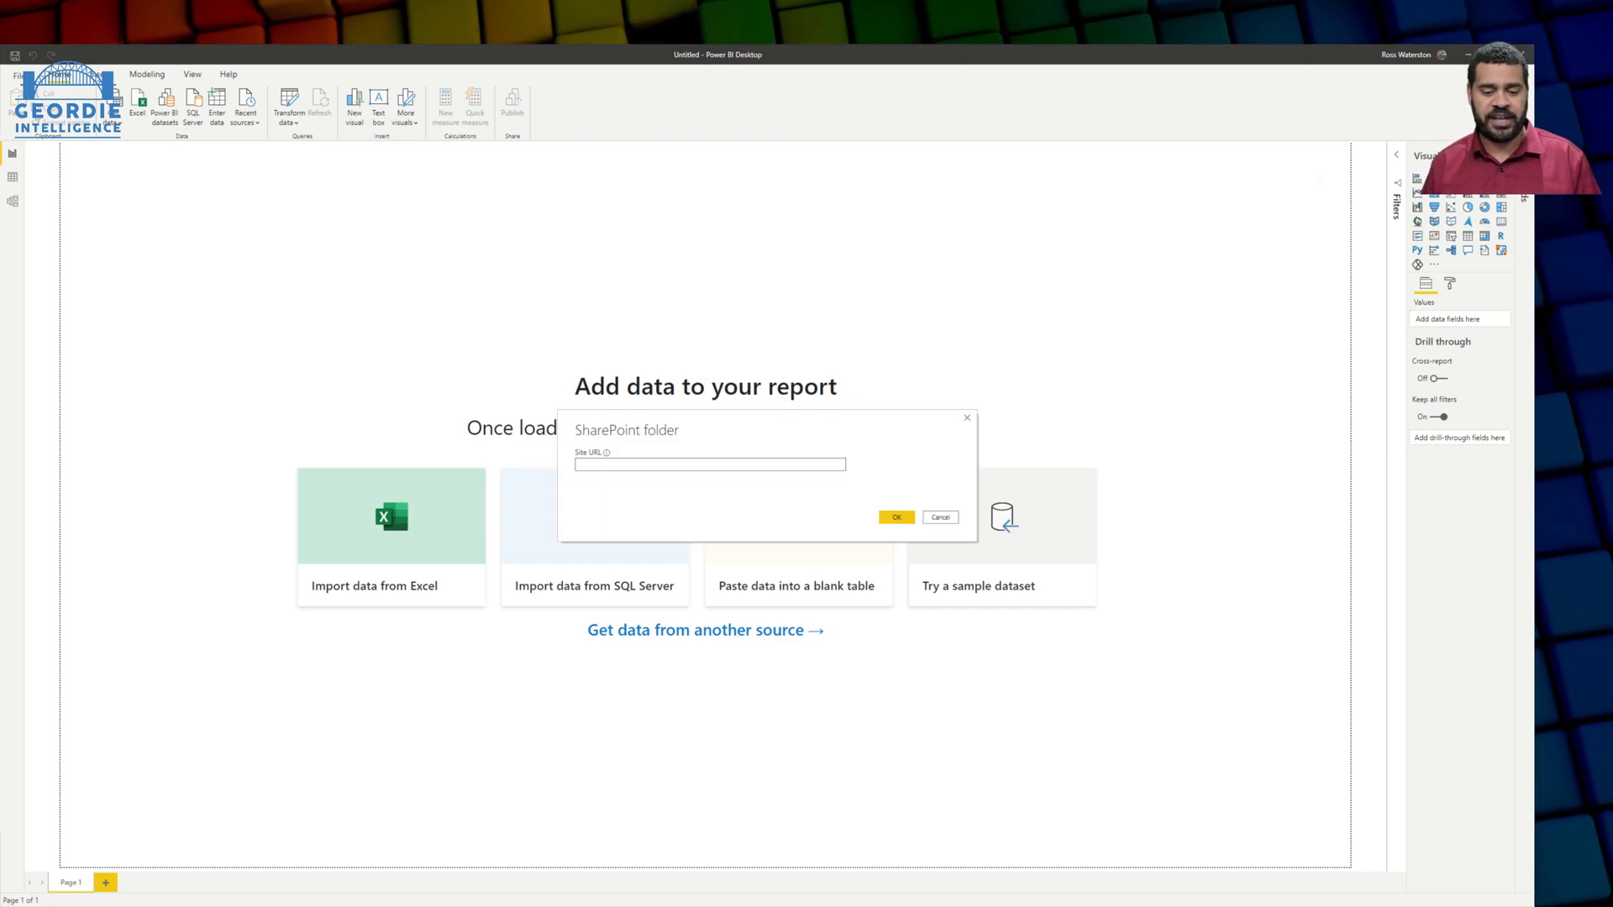
type("https://geordieintelligence.sharepoint.com/sites/YouTube-Admin/")
left_click(906, 517)
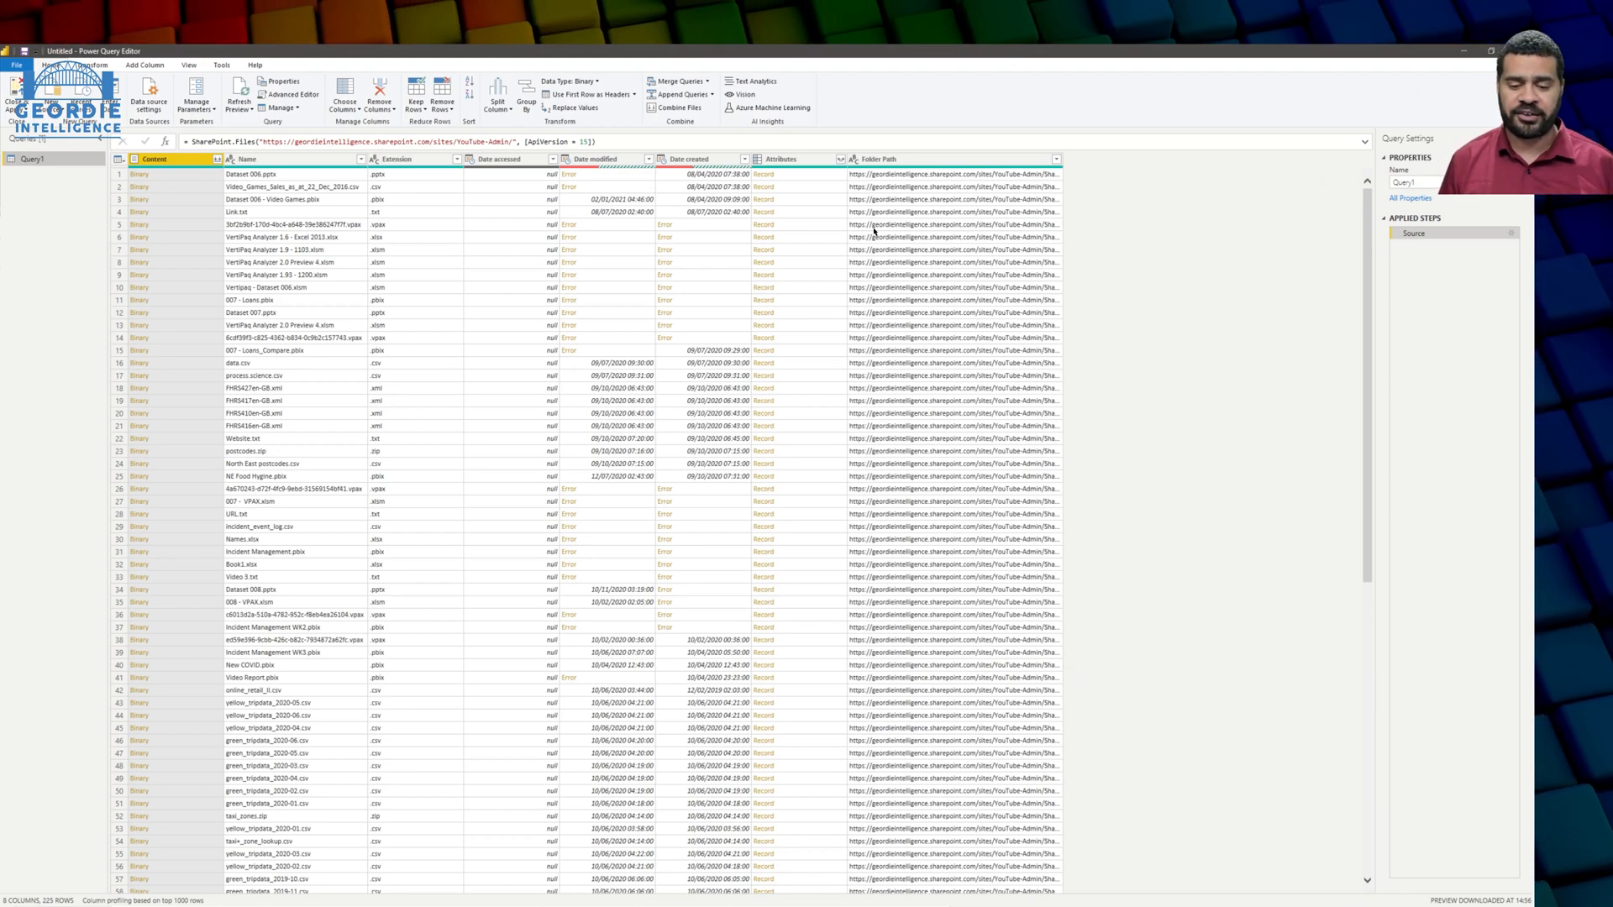
Filter the Folder Path column to the folder found by searching its values for "cpi".
left_click(1056, 159)
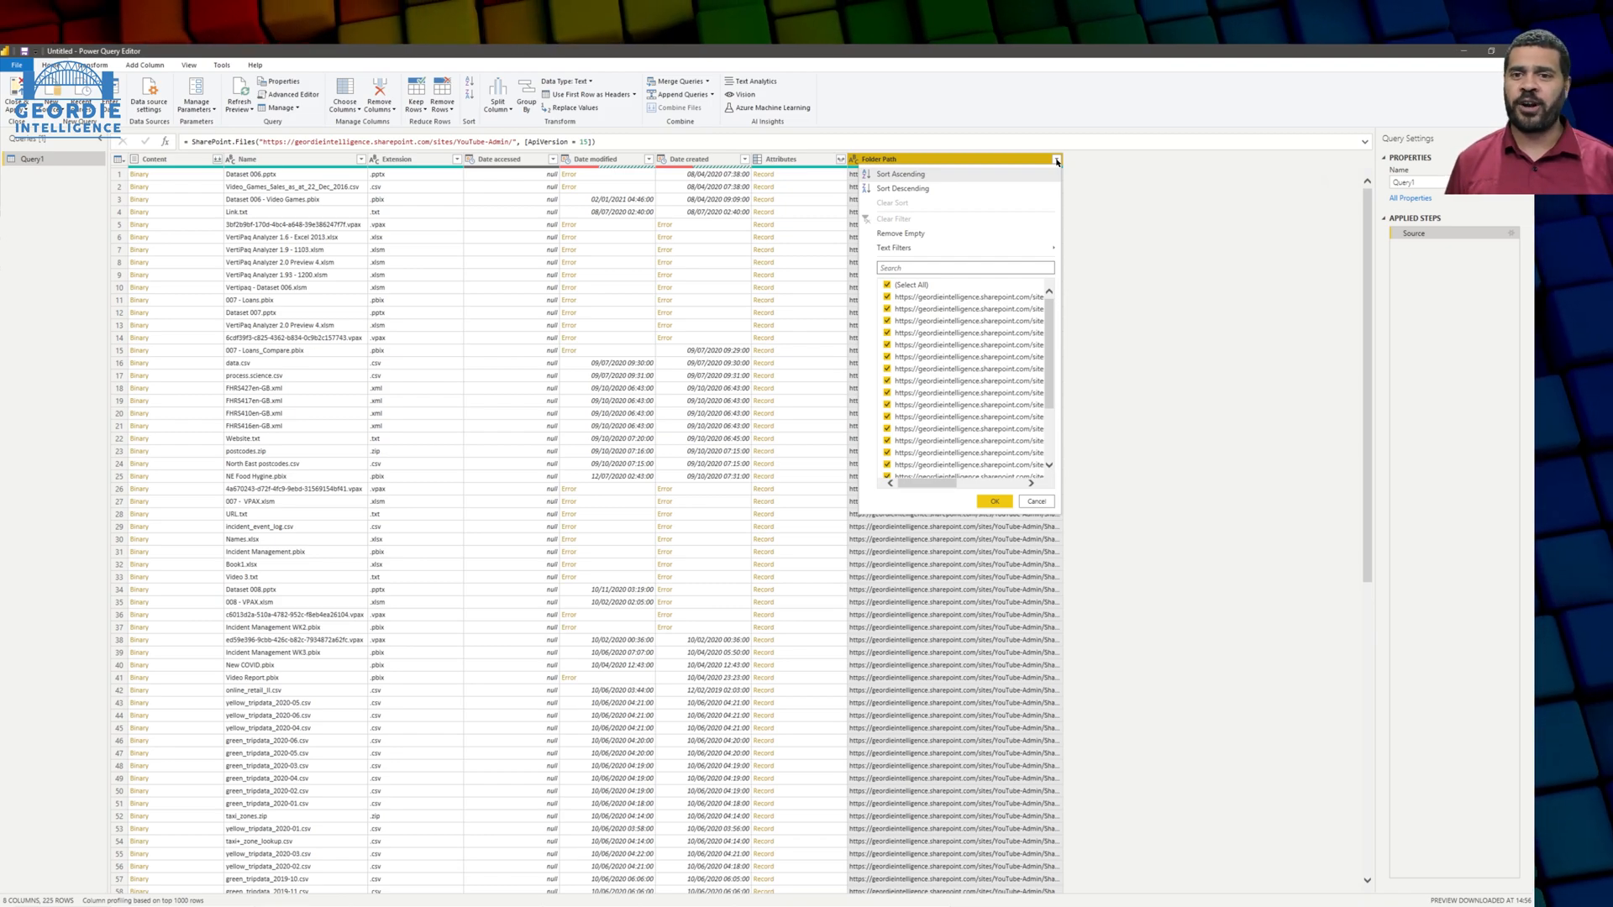
left_click(971, 268)
type("cpi")
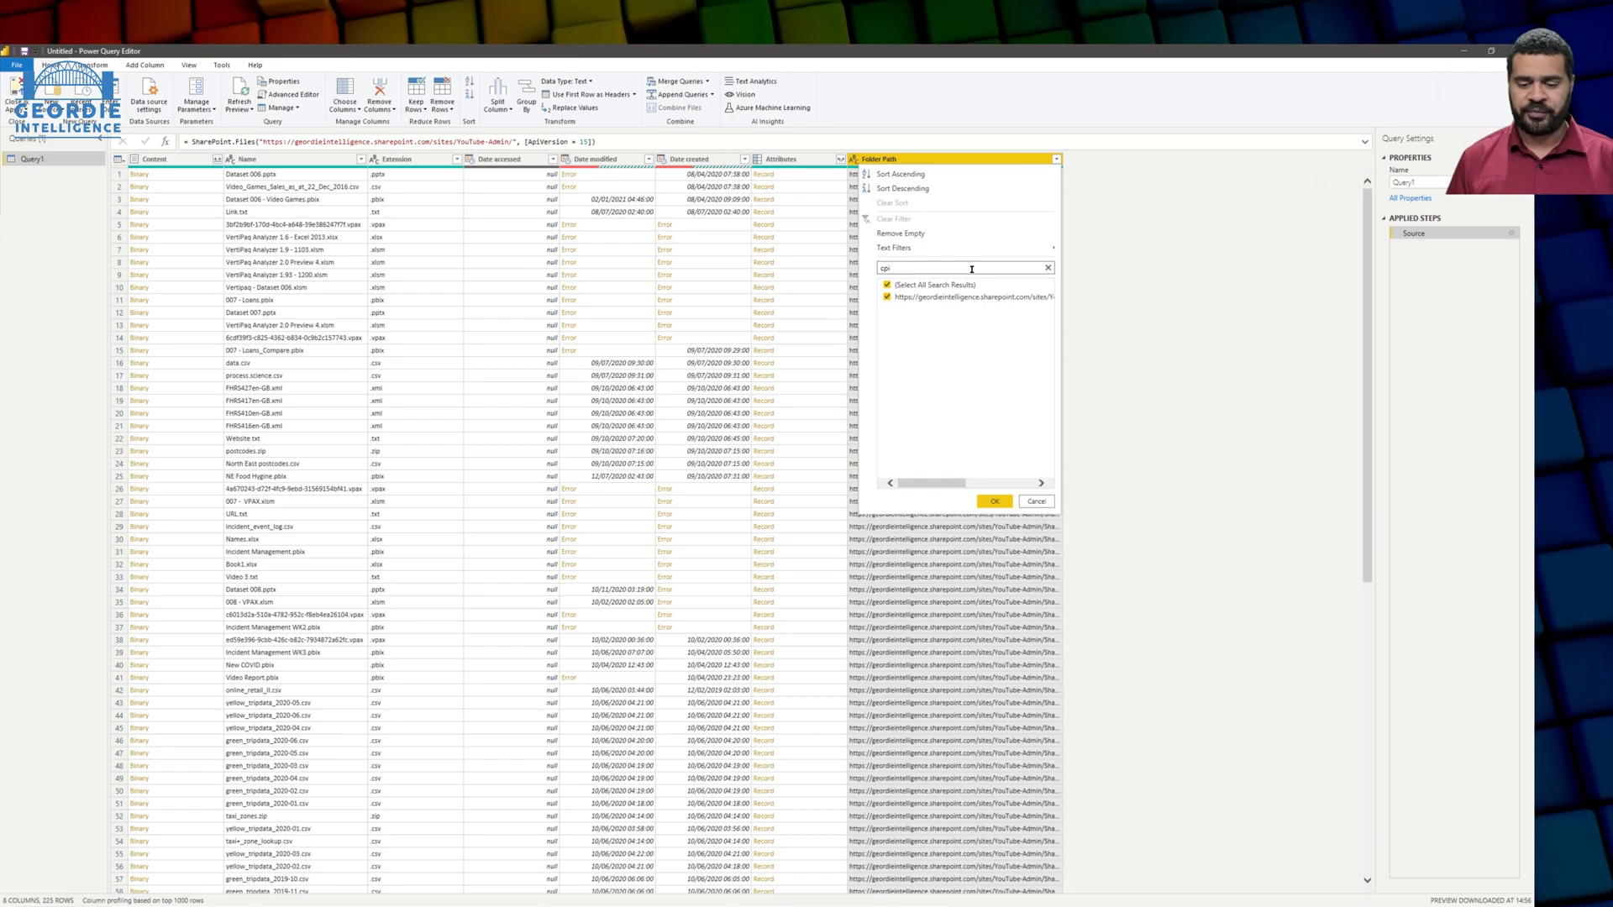
left_click(995, 500)
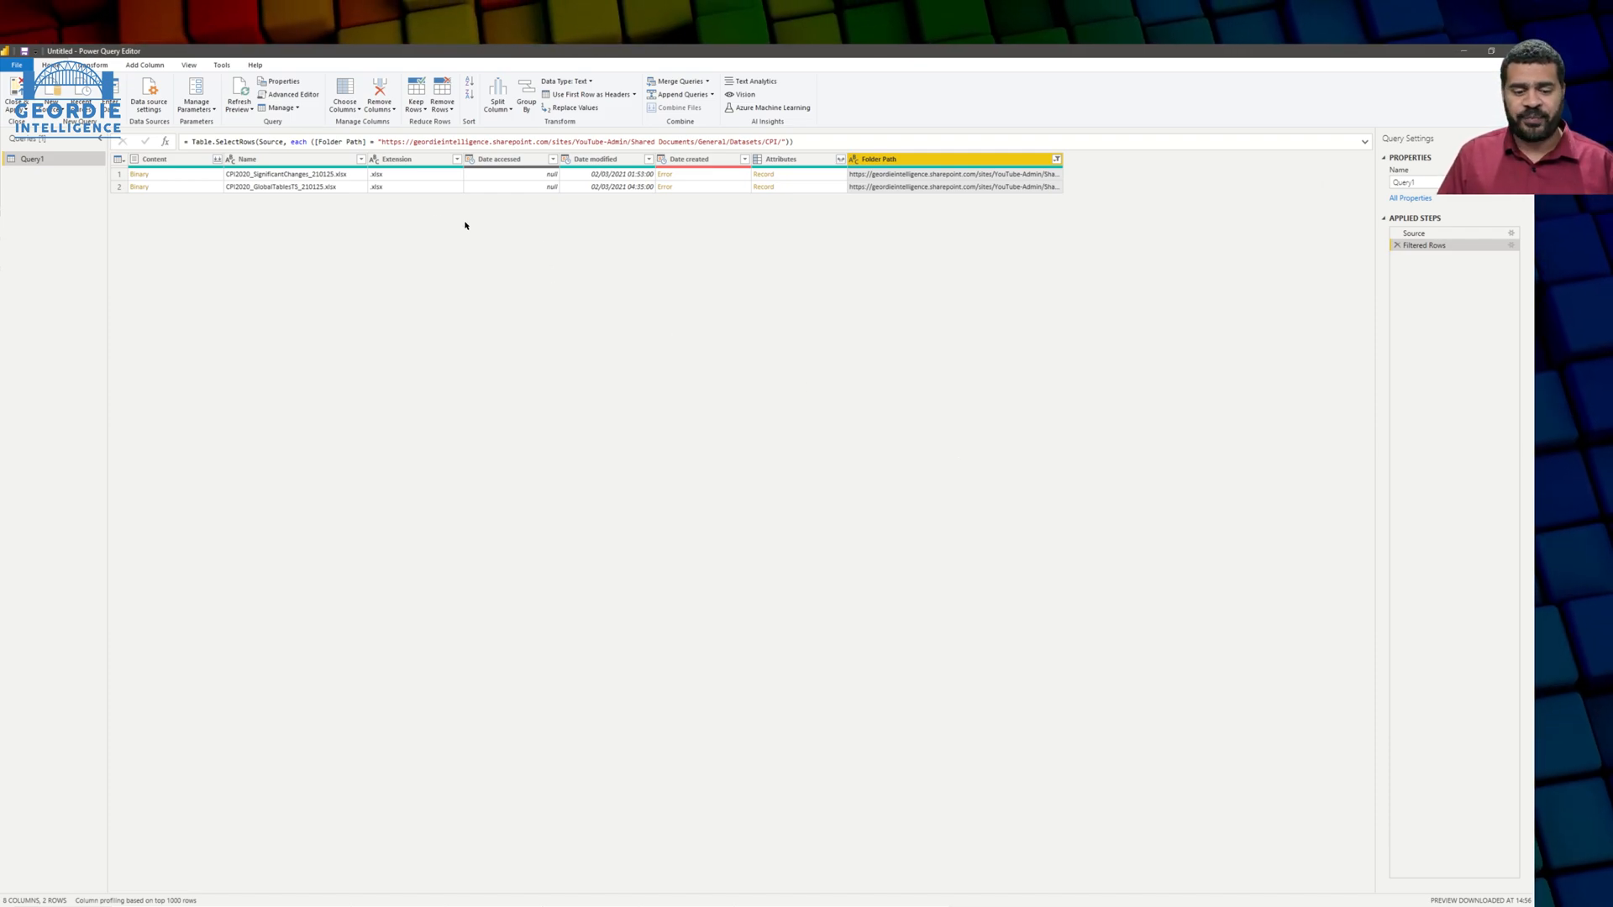
Filter the Name column to keep only files whose name contains "GlobalTables".
left_click(361, 160)
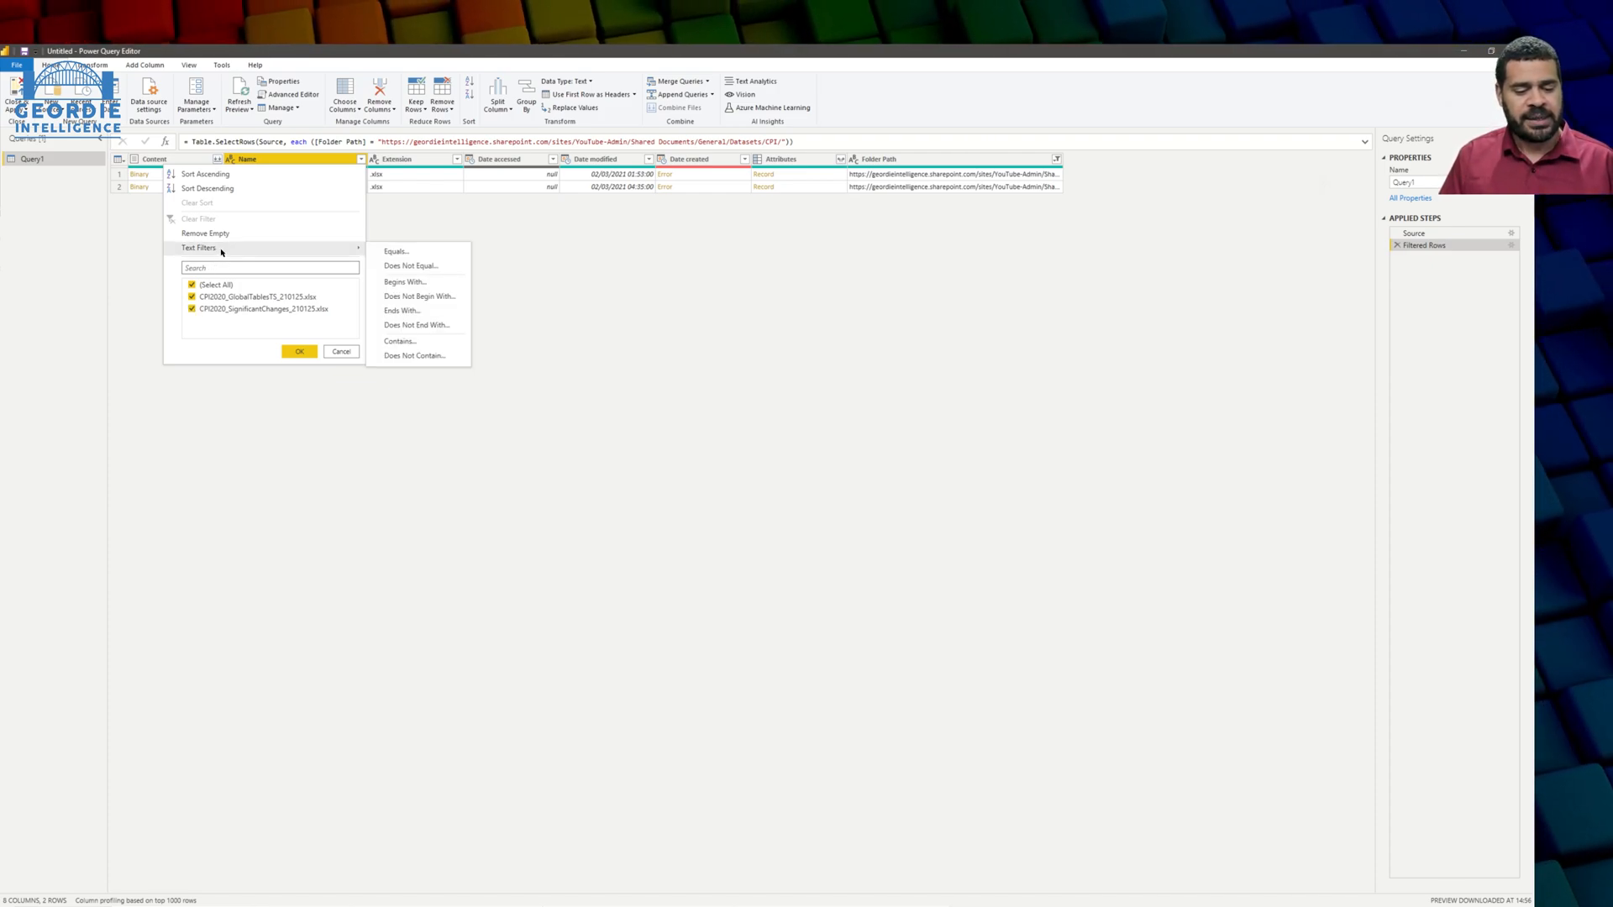
mouse_move(353, 248)
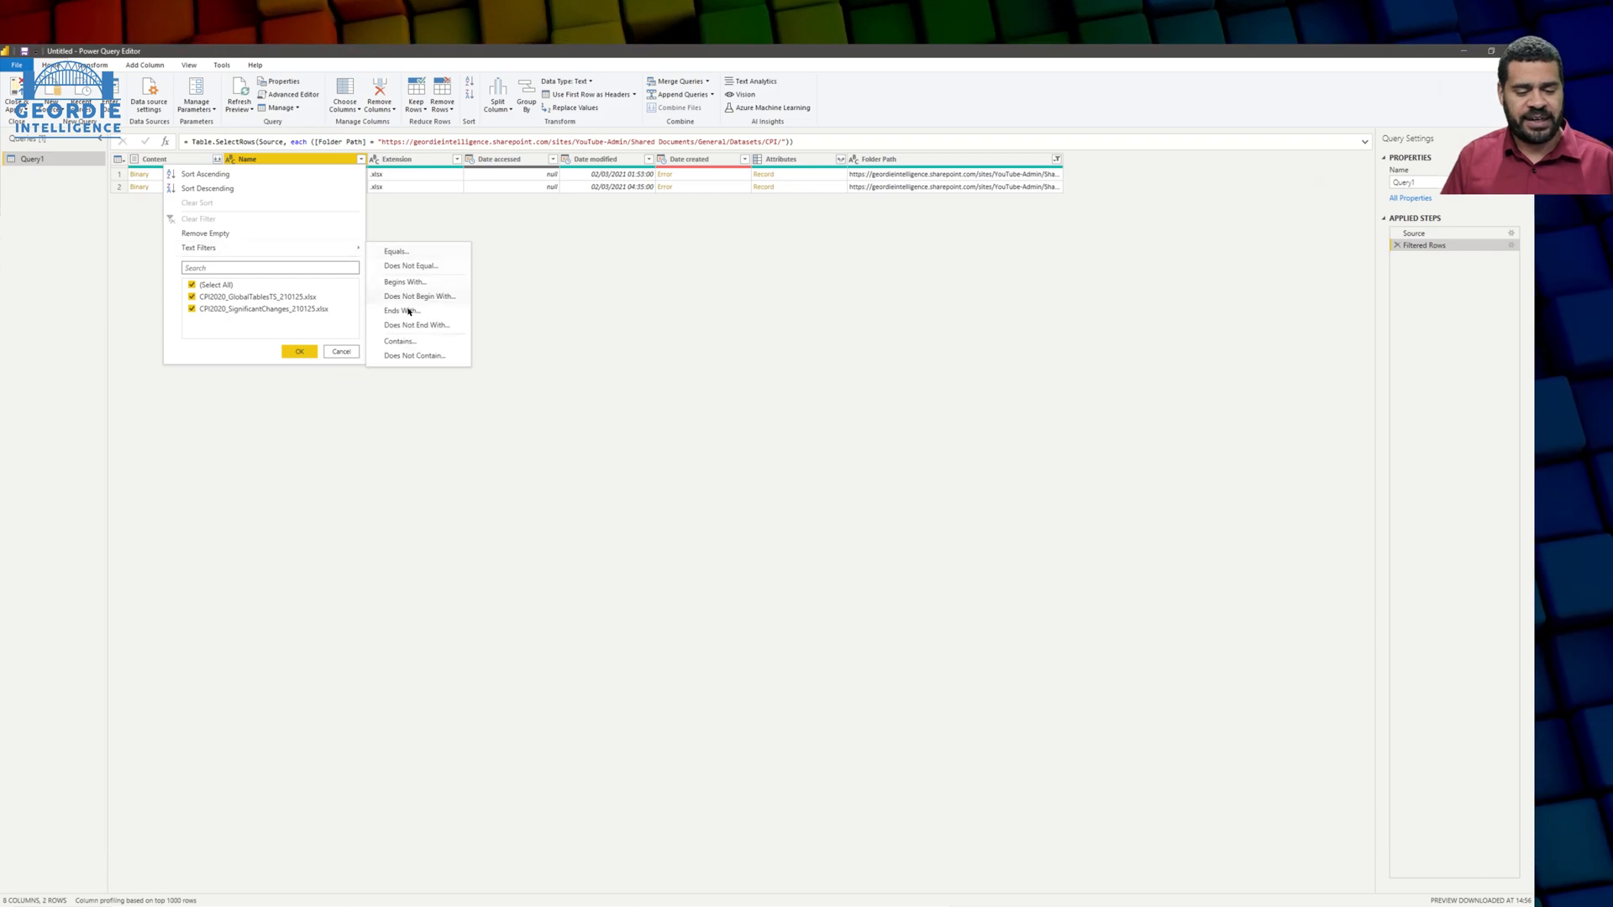
left_click(407, 339)
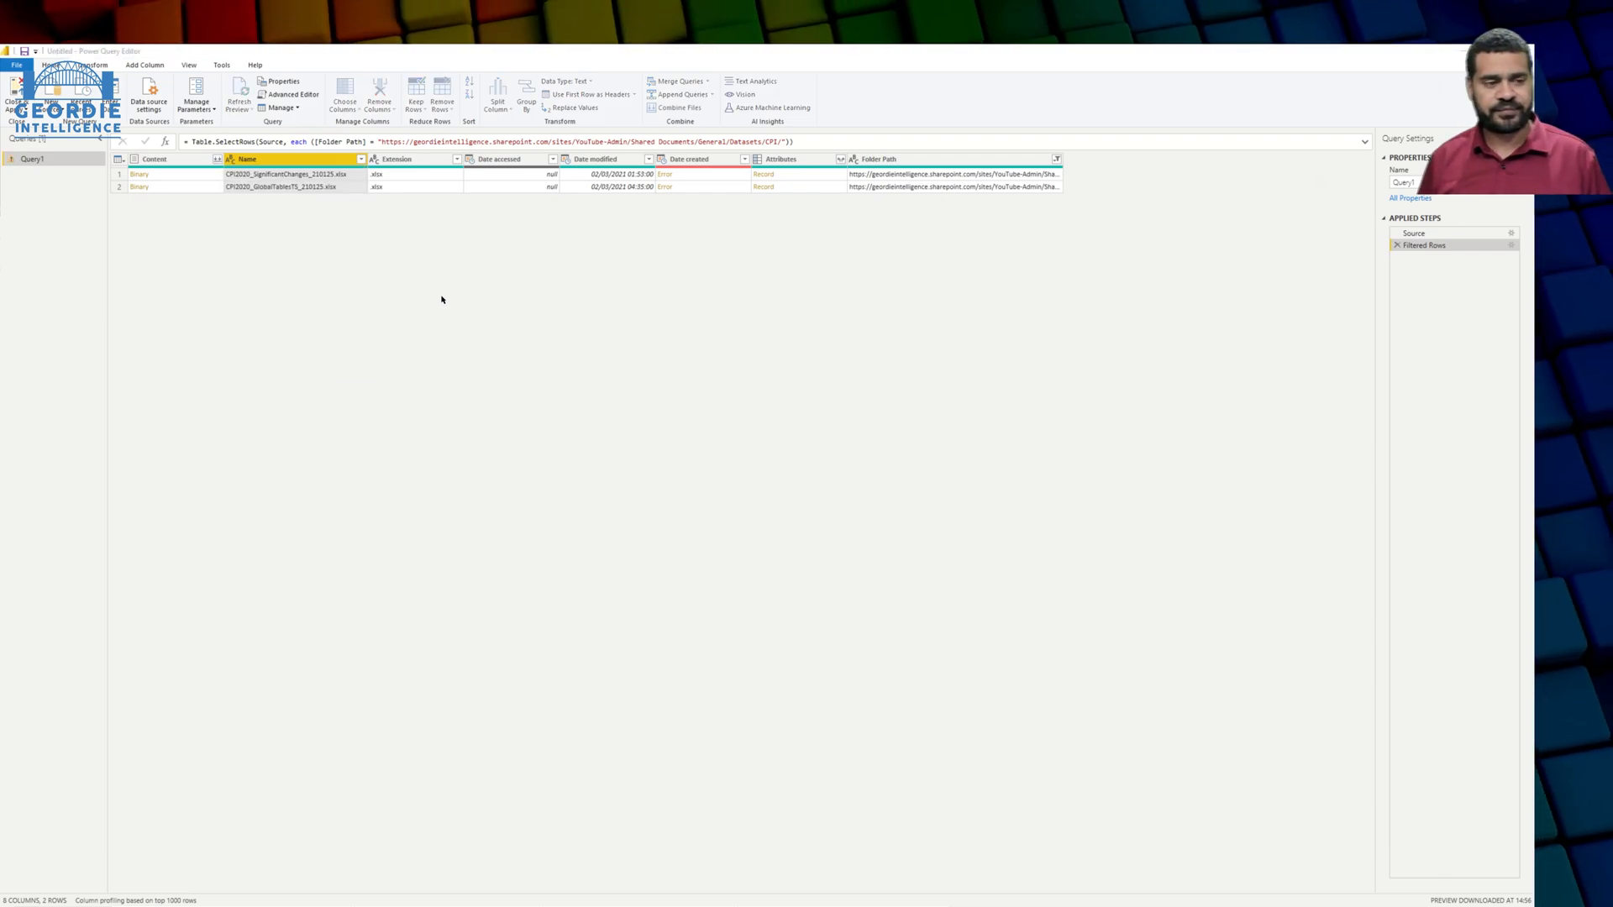
type("Global Ta")
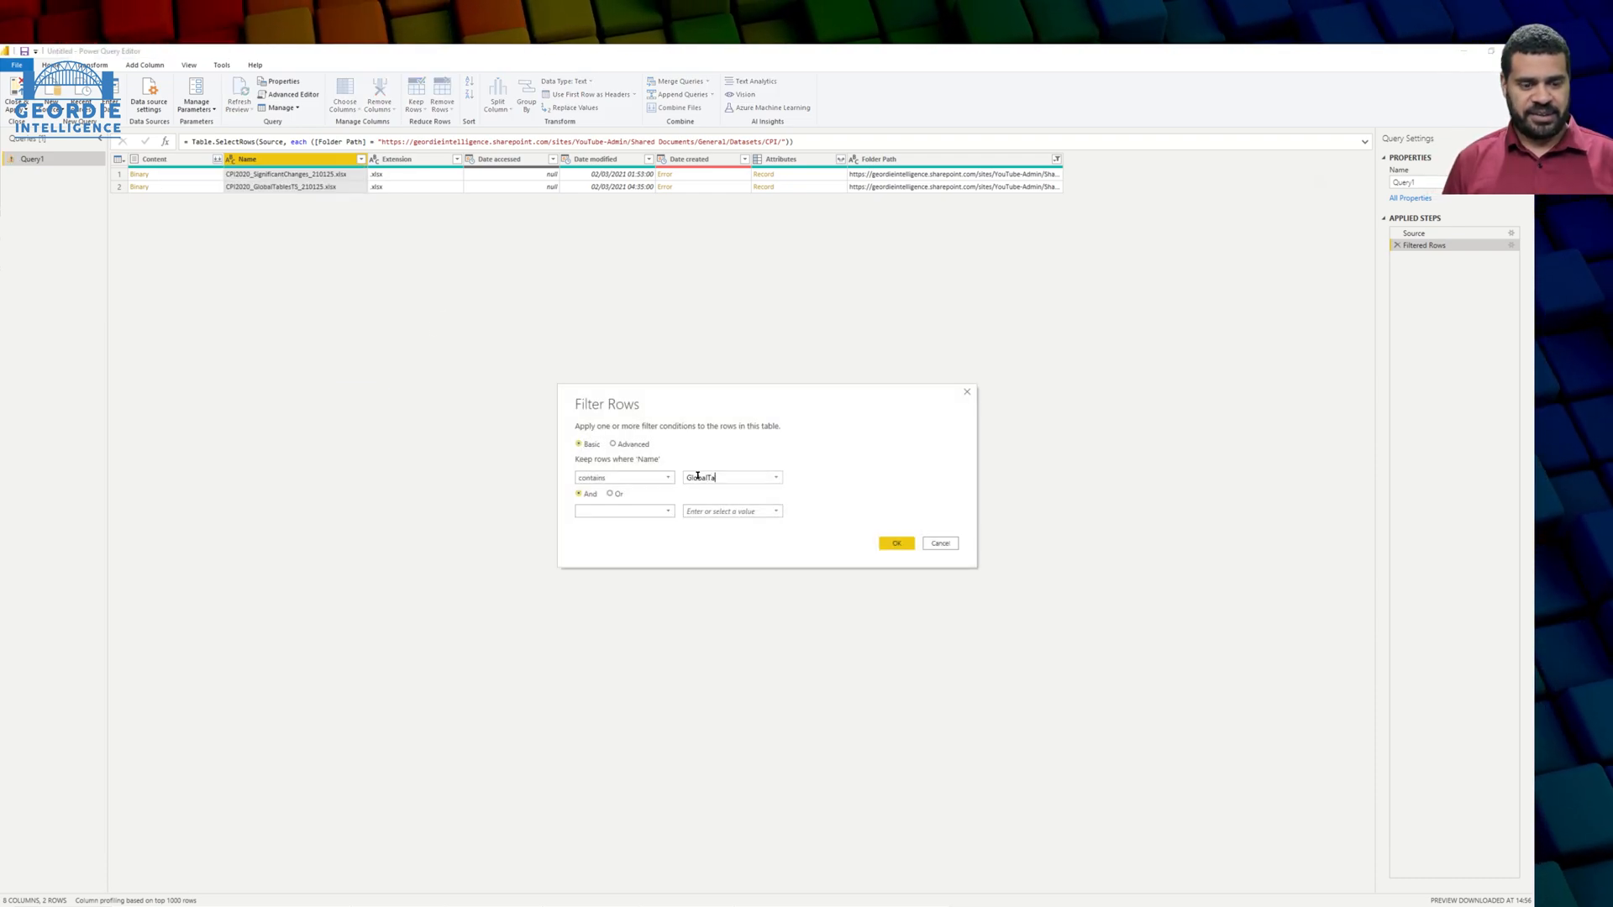
type("bles")
left_click(896, 542)
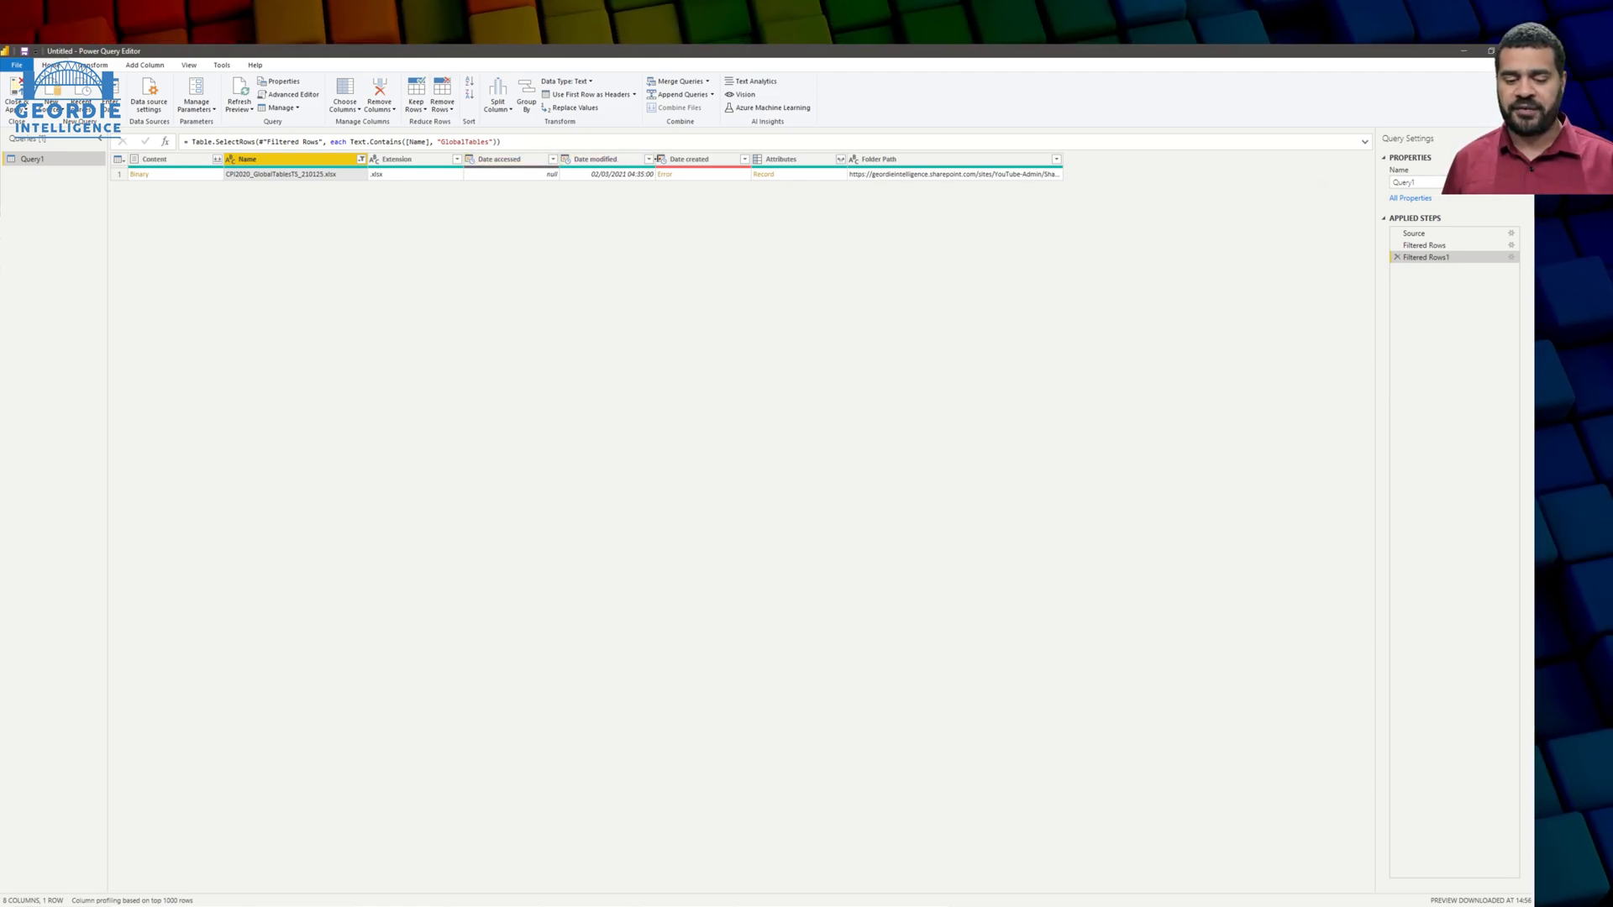
Sort the files by Date modified in descending order and keep only the top 1 row.
left_click(649, 159)
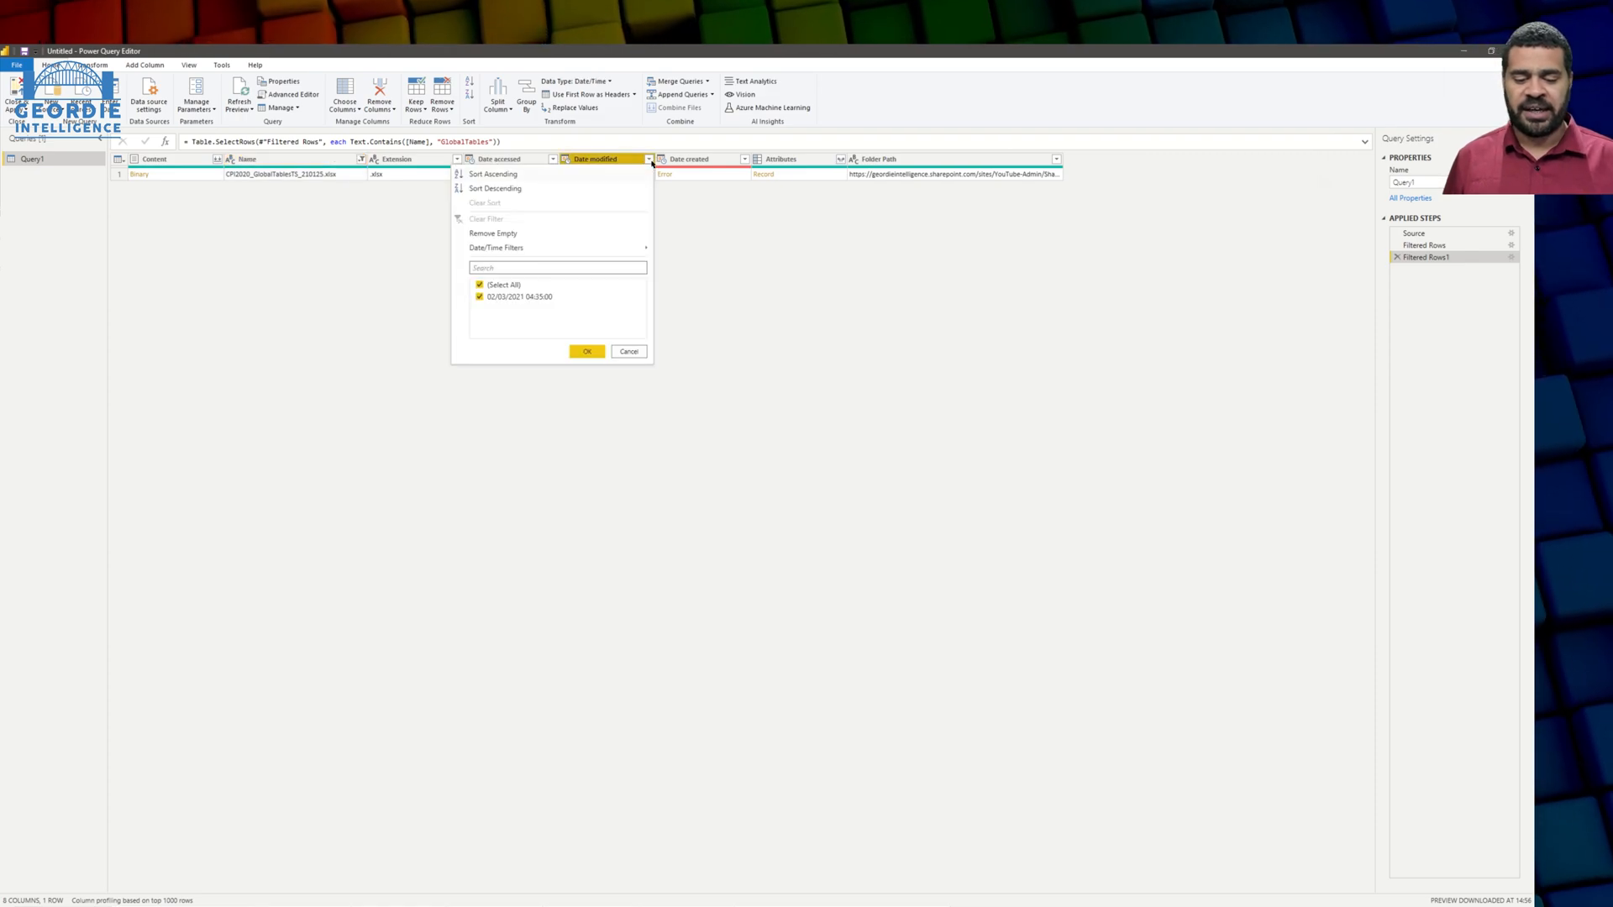
left_click(563, 190)
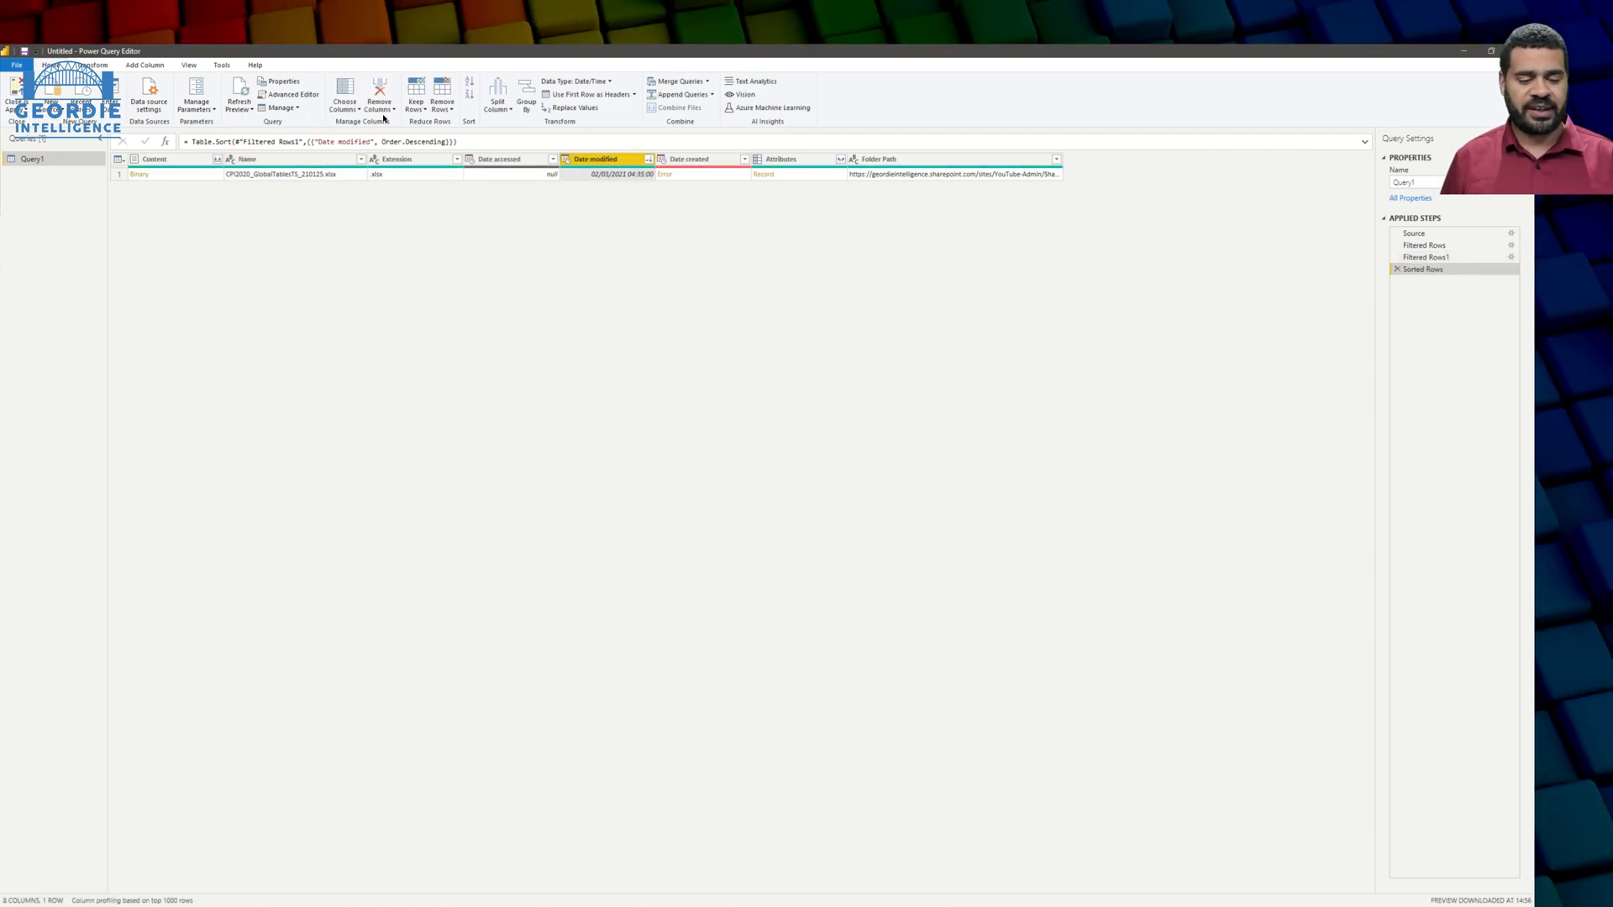
left_click(424, 108)
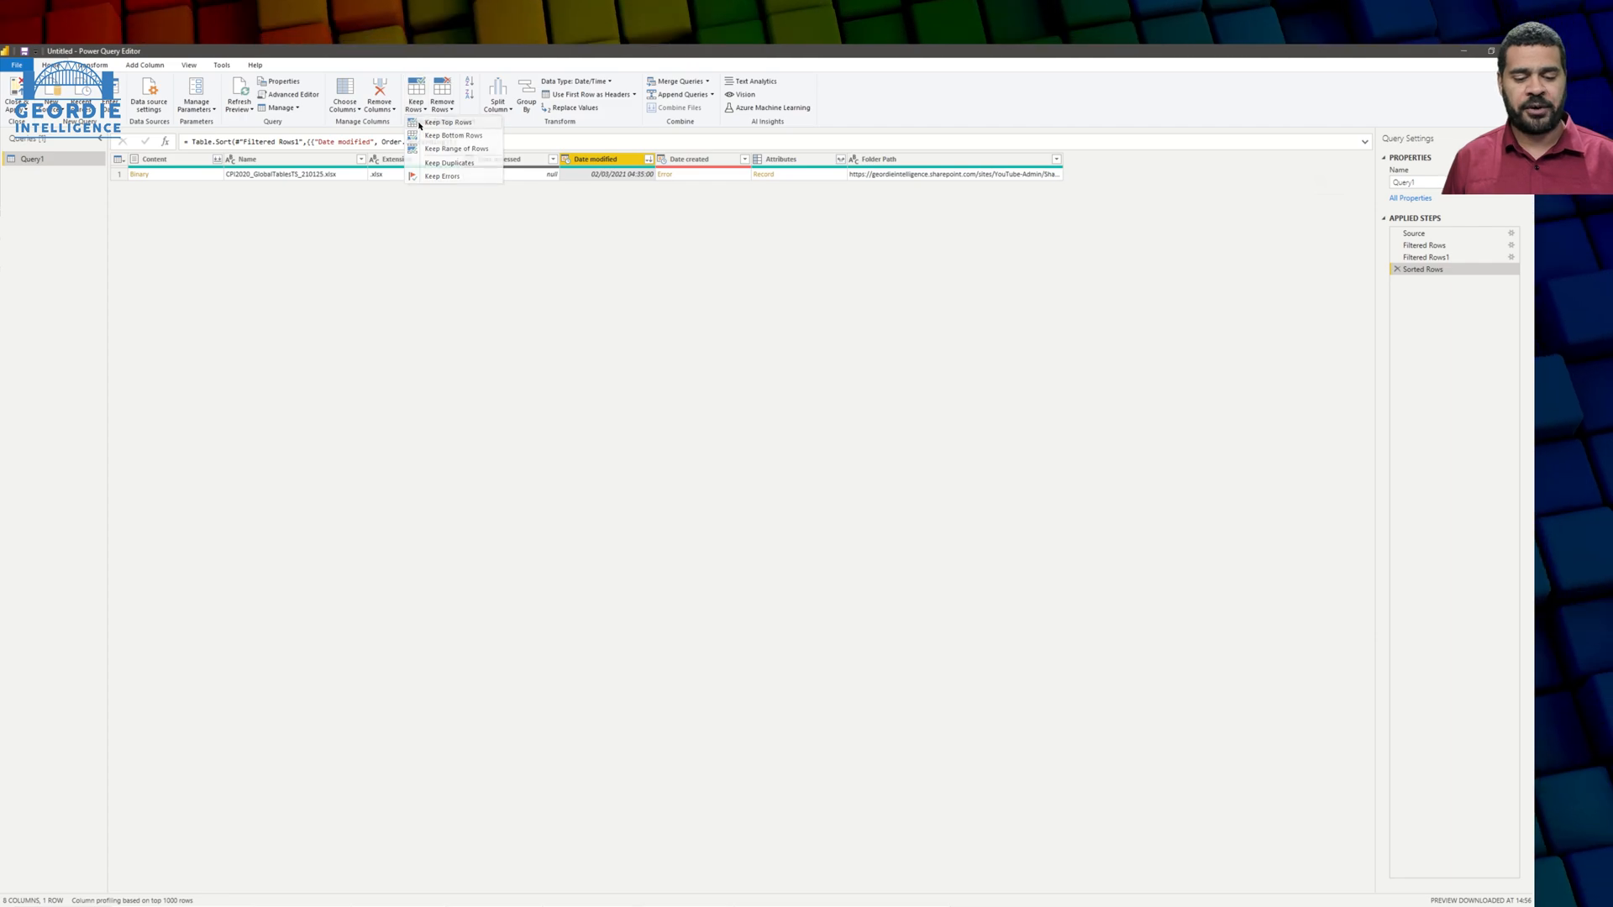
left_click(419, 125)
type("1")
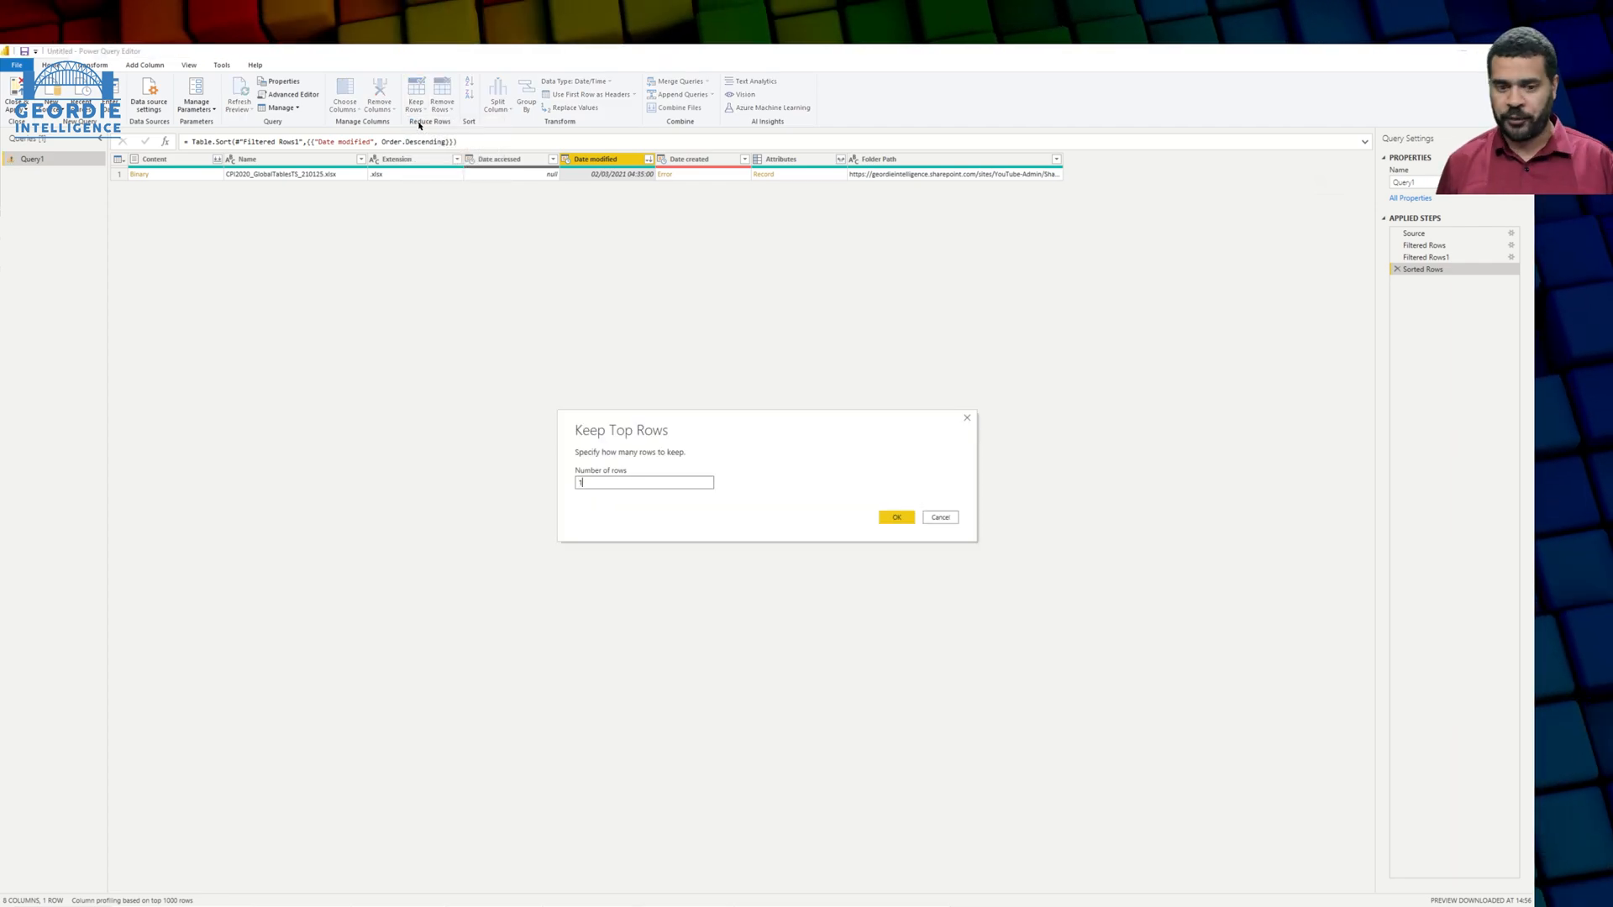
key("Return")
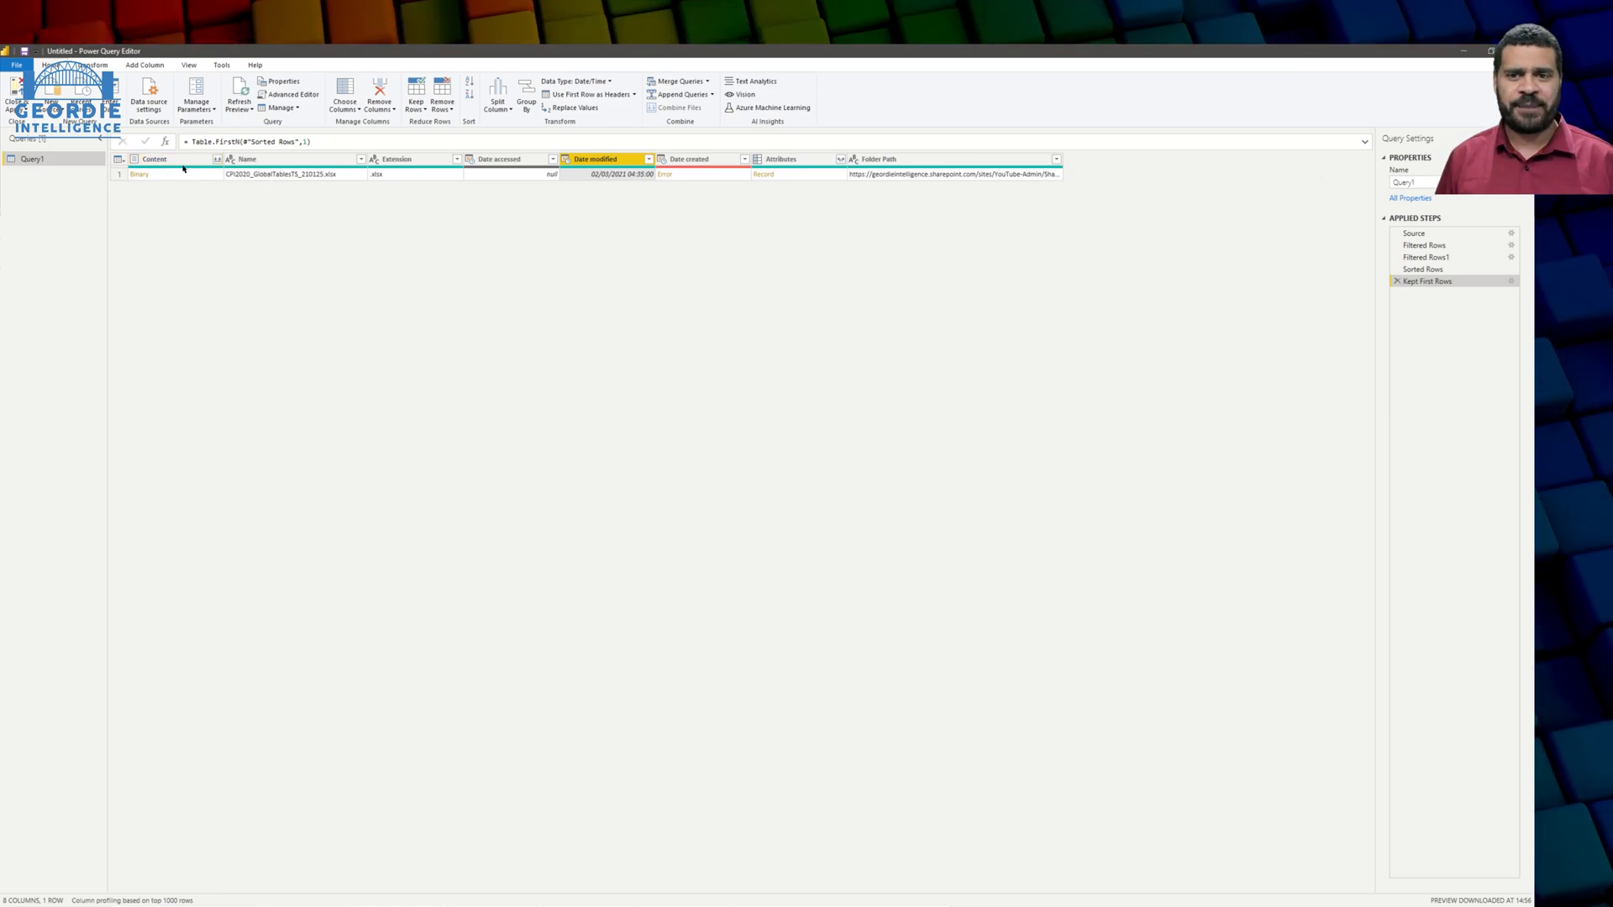
Combine the binary file in the Content column, previewing its objects and extracting the CPI Timeseries 2012 - 2020 sheet.
left_click(218, 159)
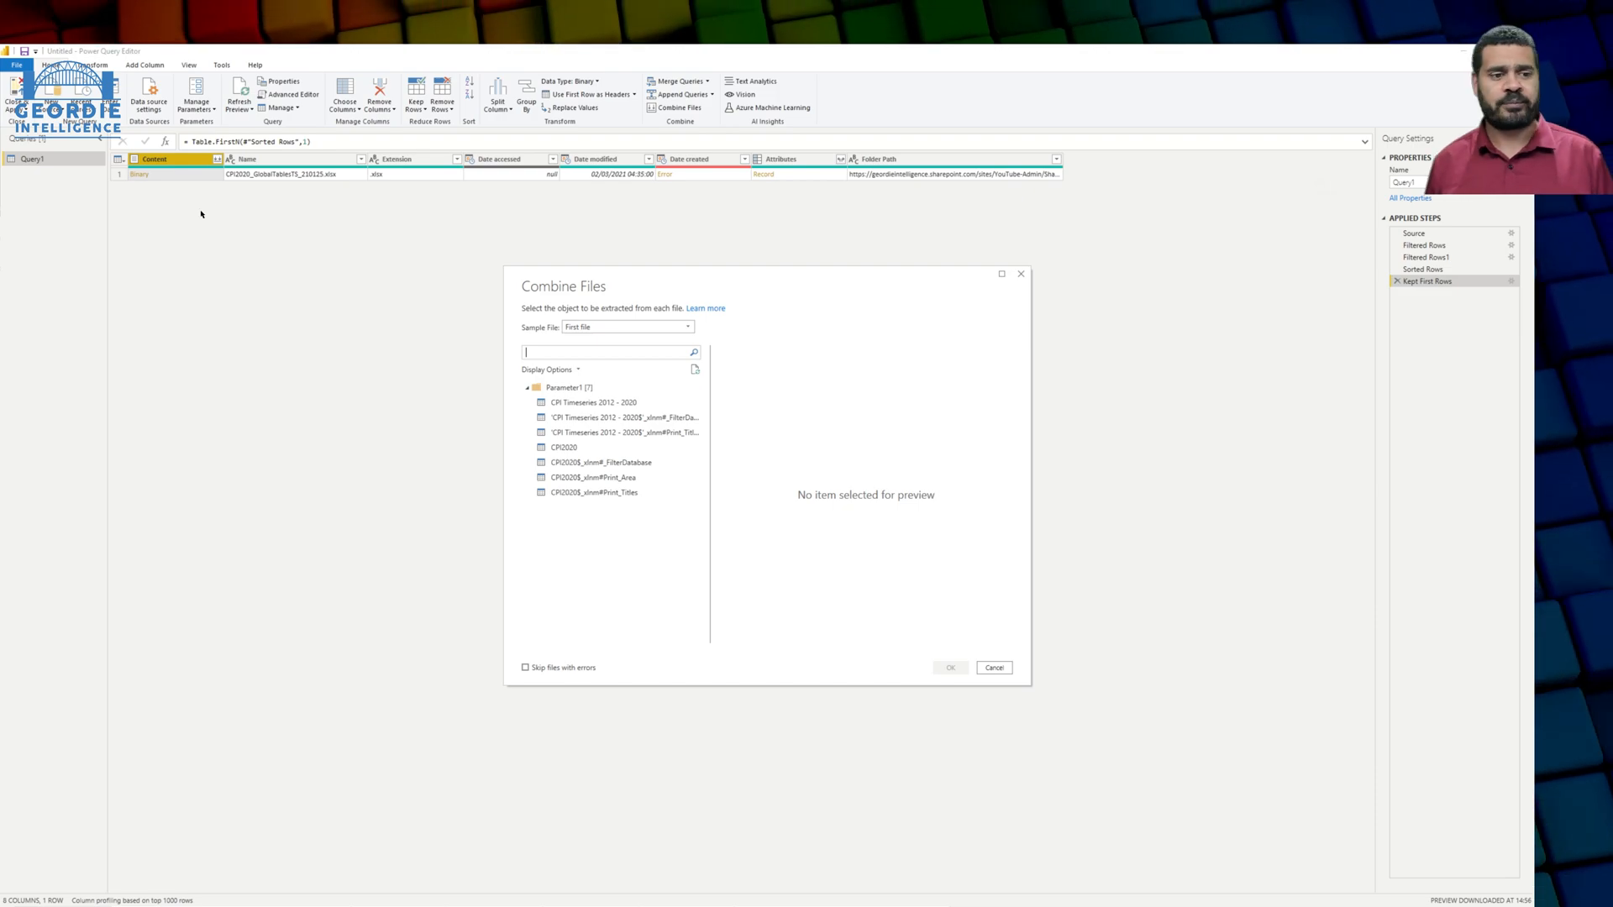
left_click(550, 402)
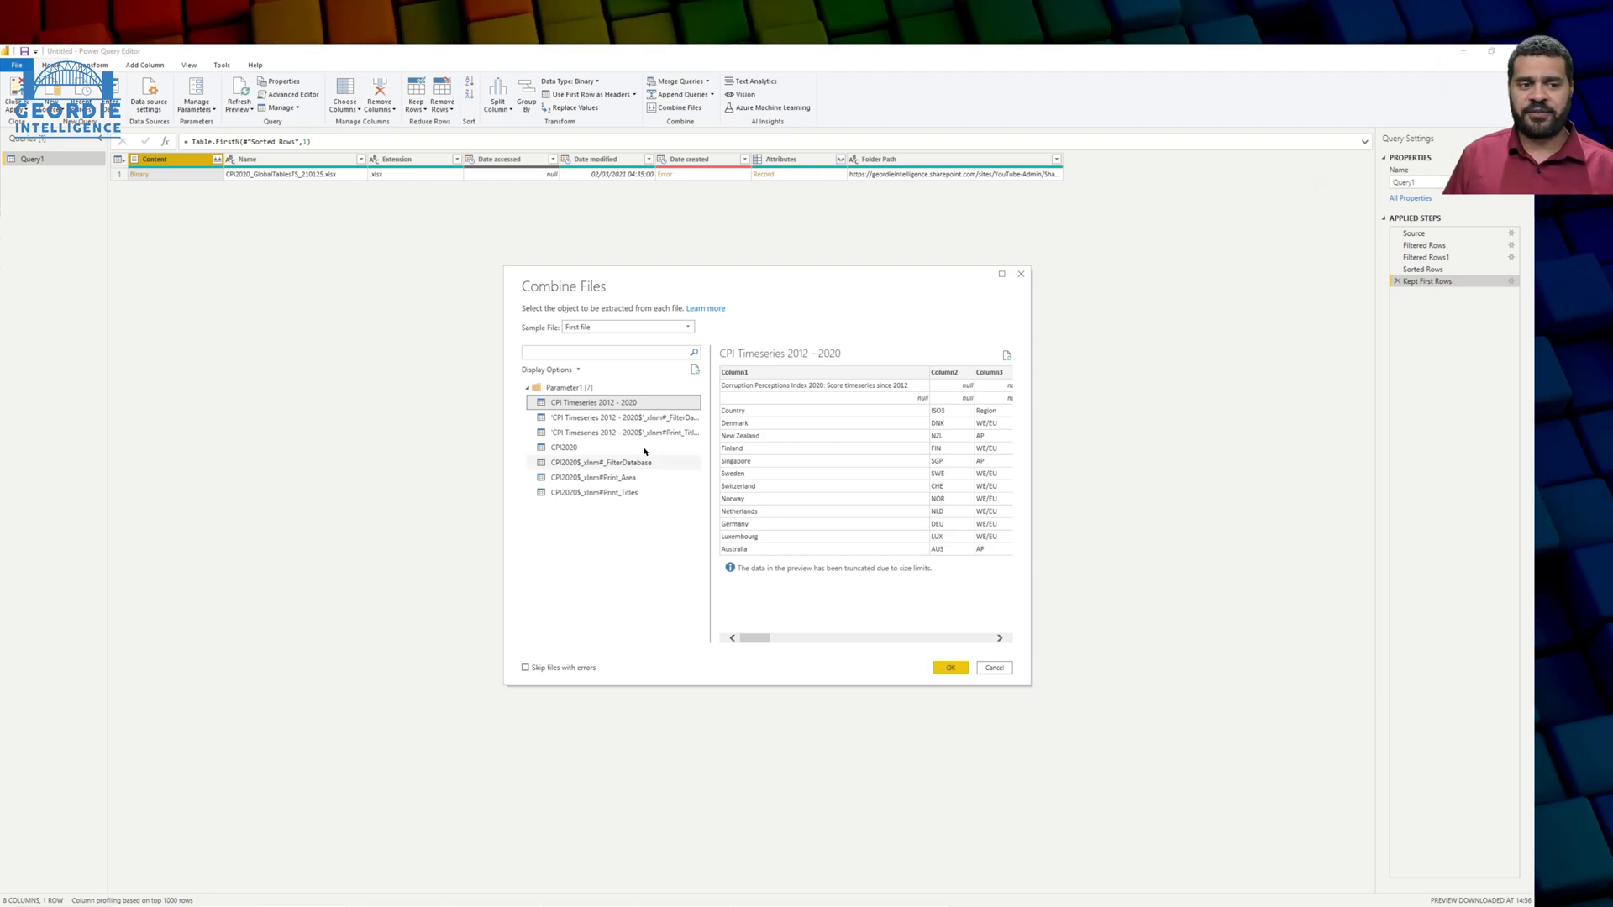
left_click(598, 419)
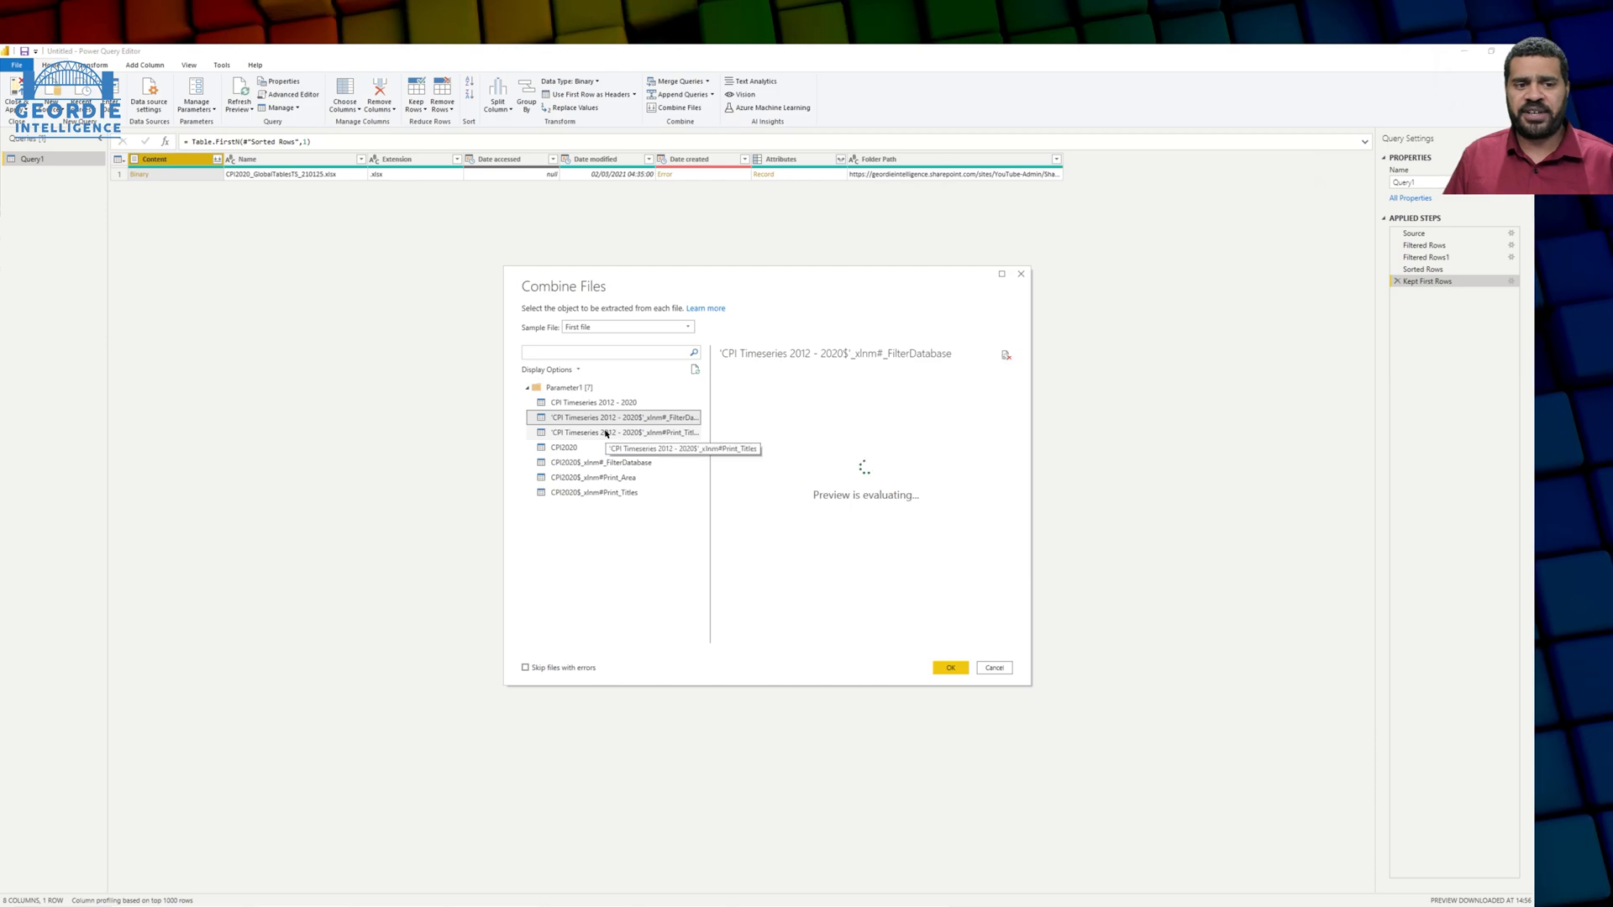
left_click(606, 432)
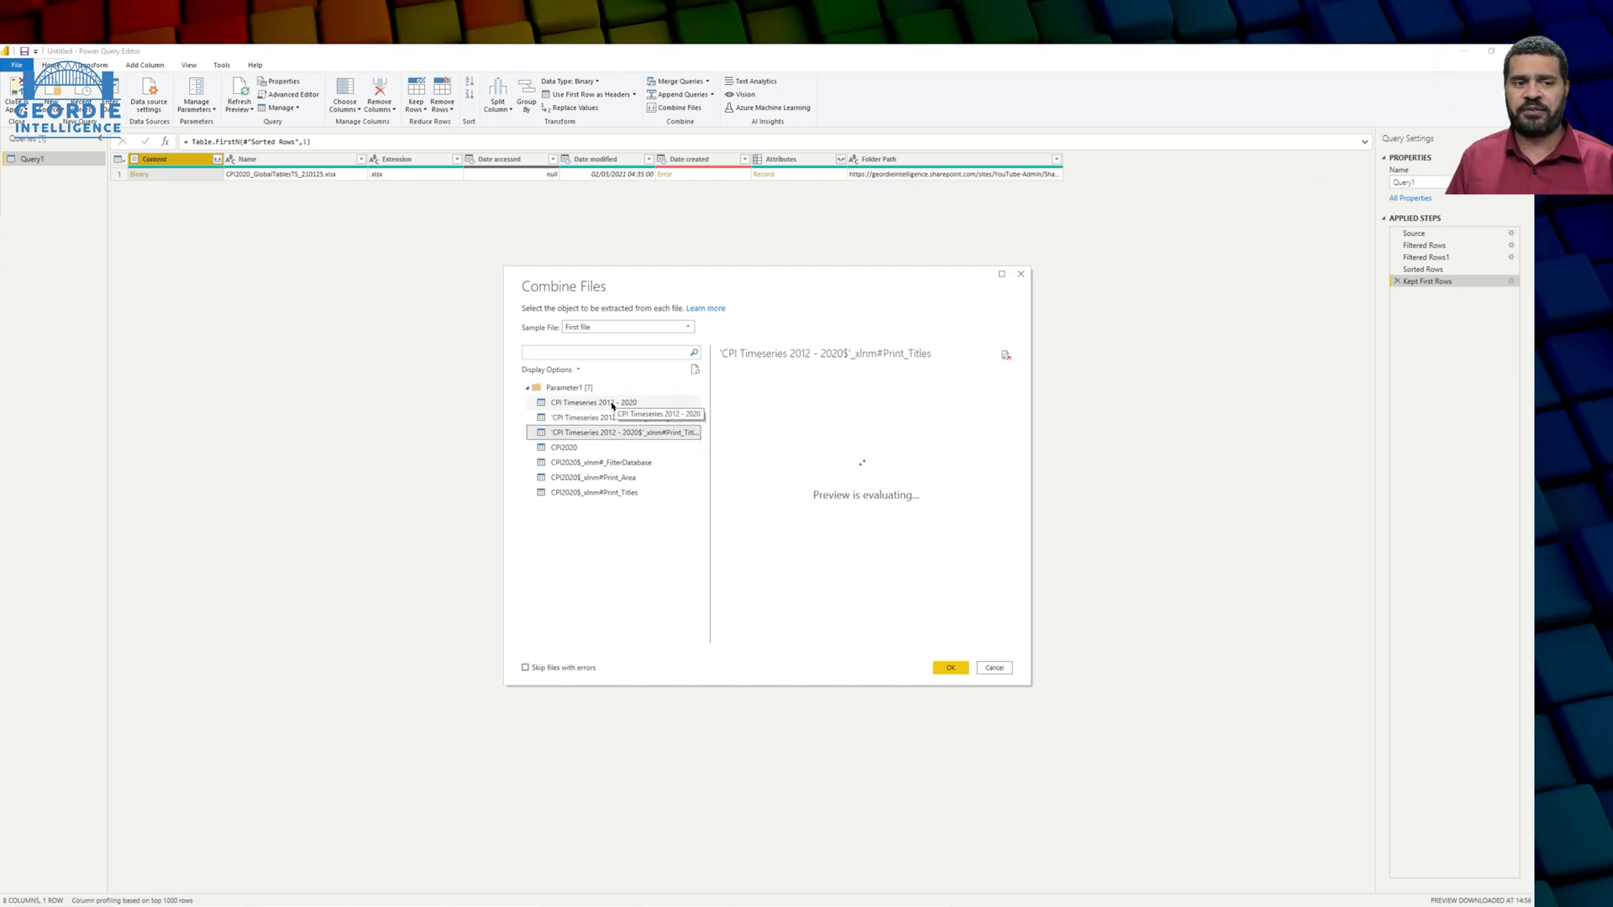
left_click(623, 419)
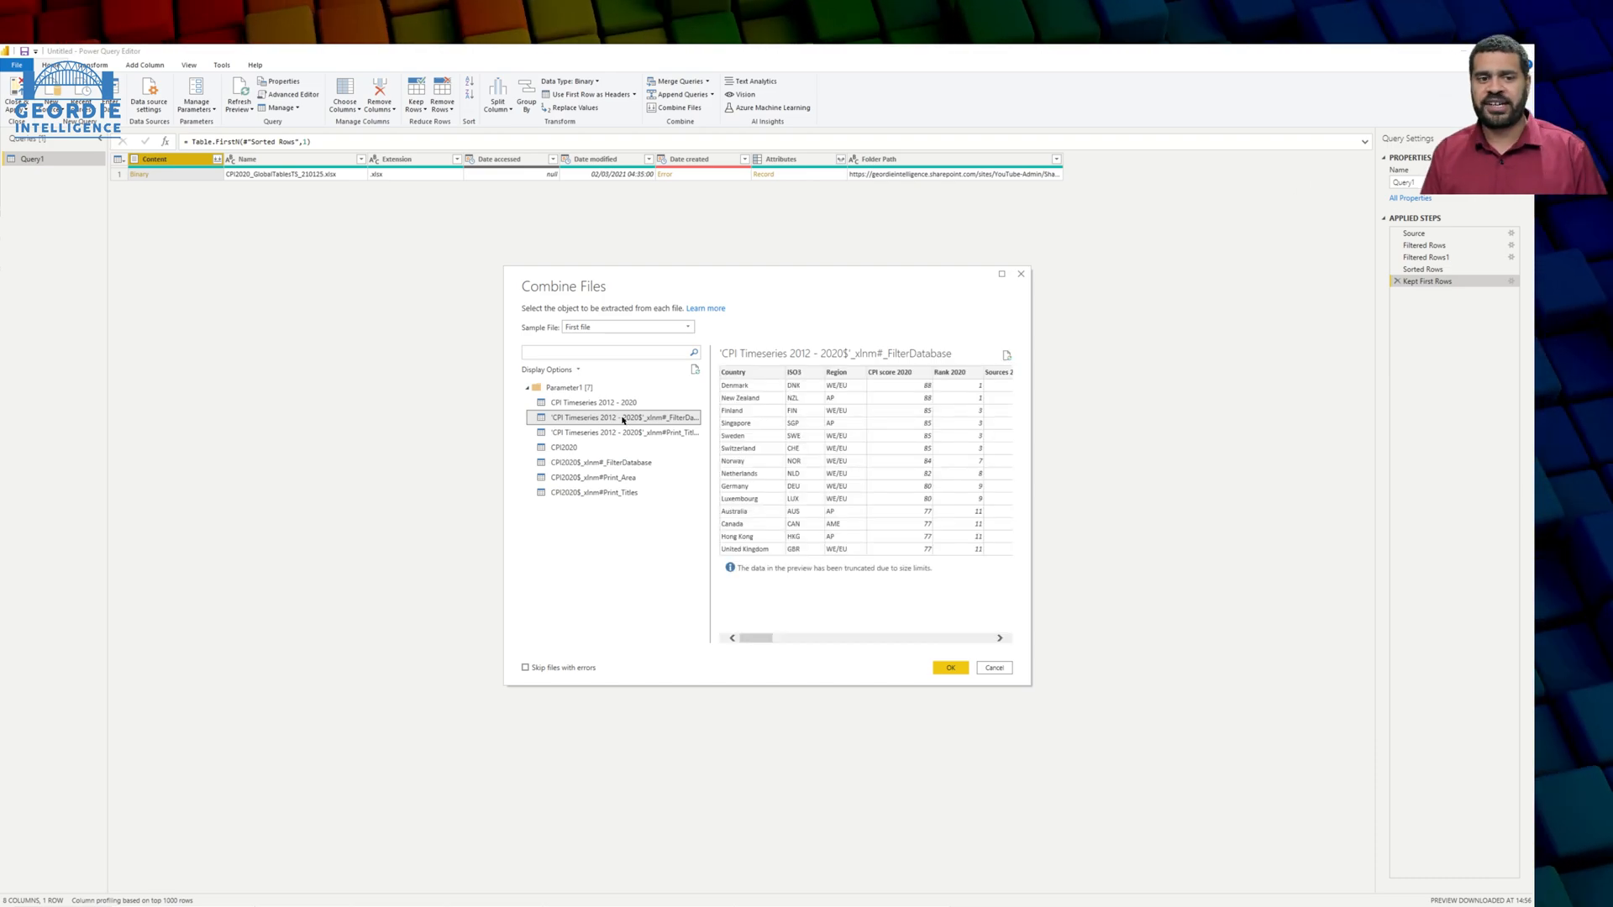
left_click(619, 404)
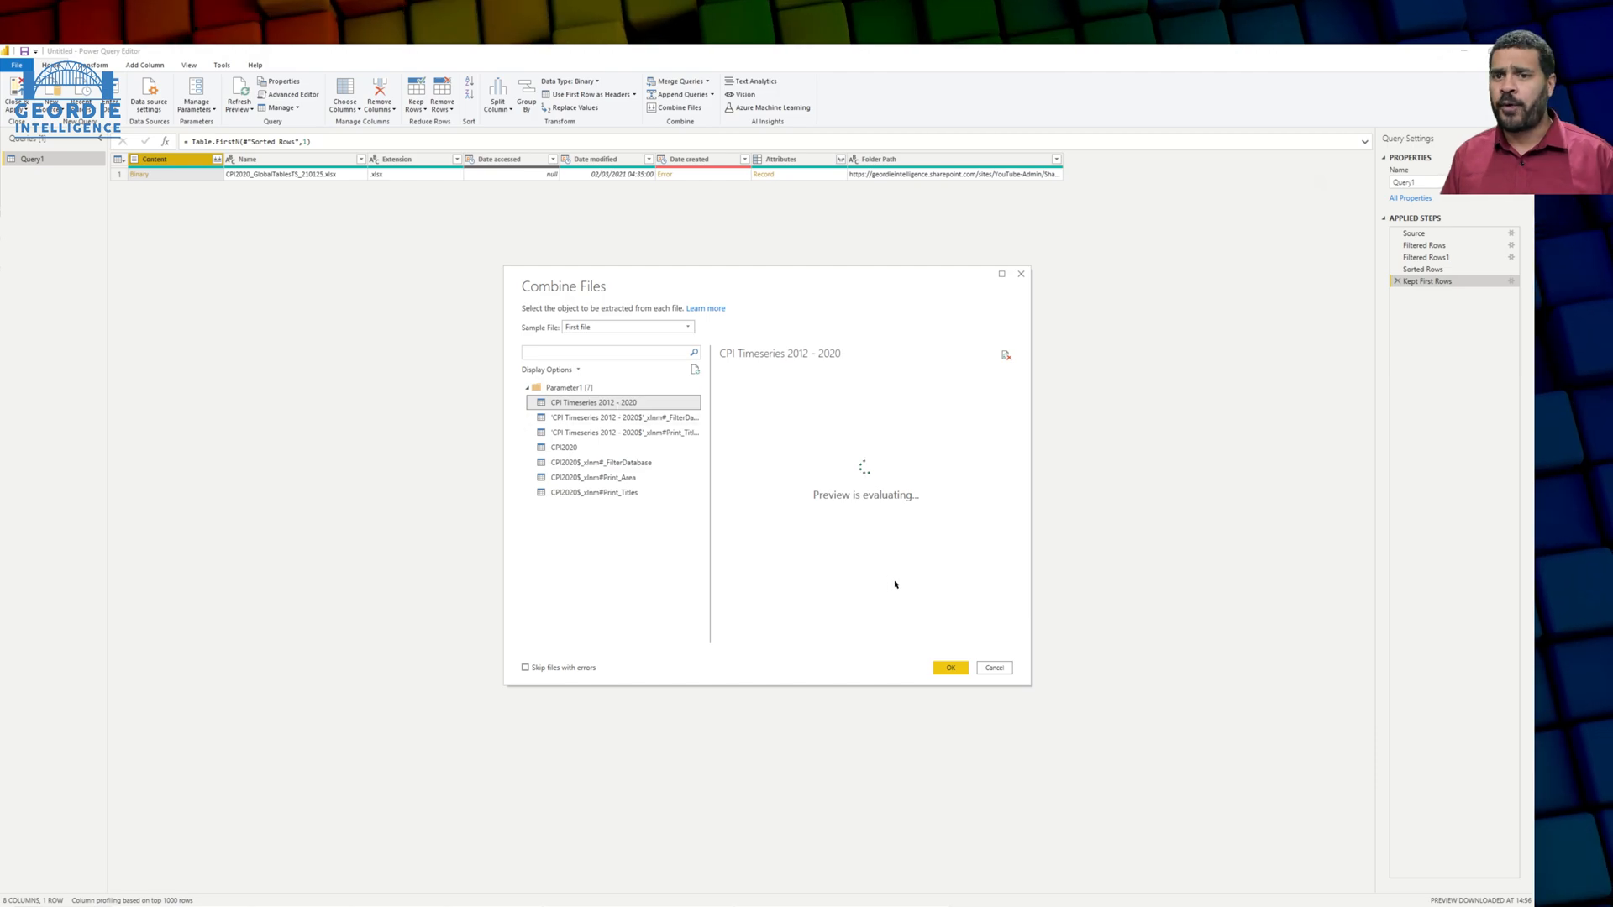
left_click(950, 669)
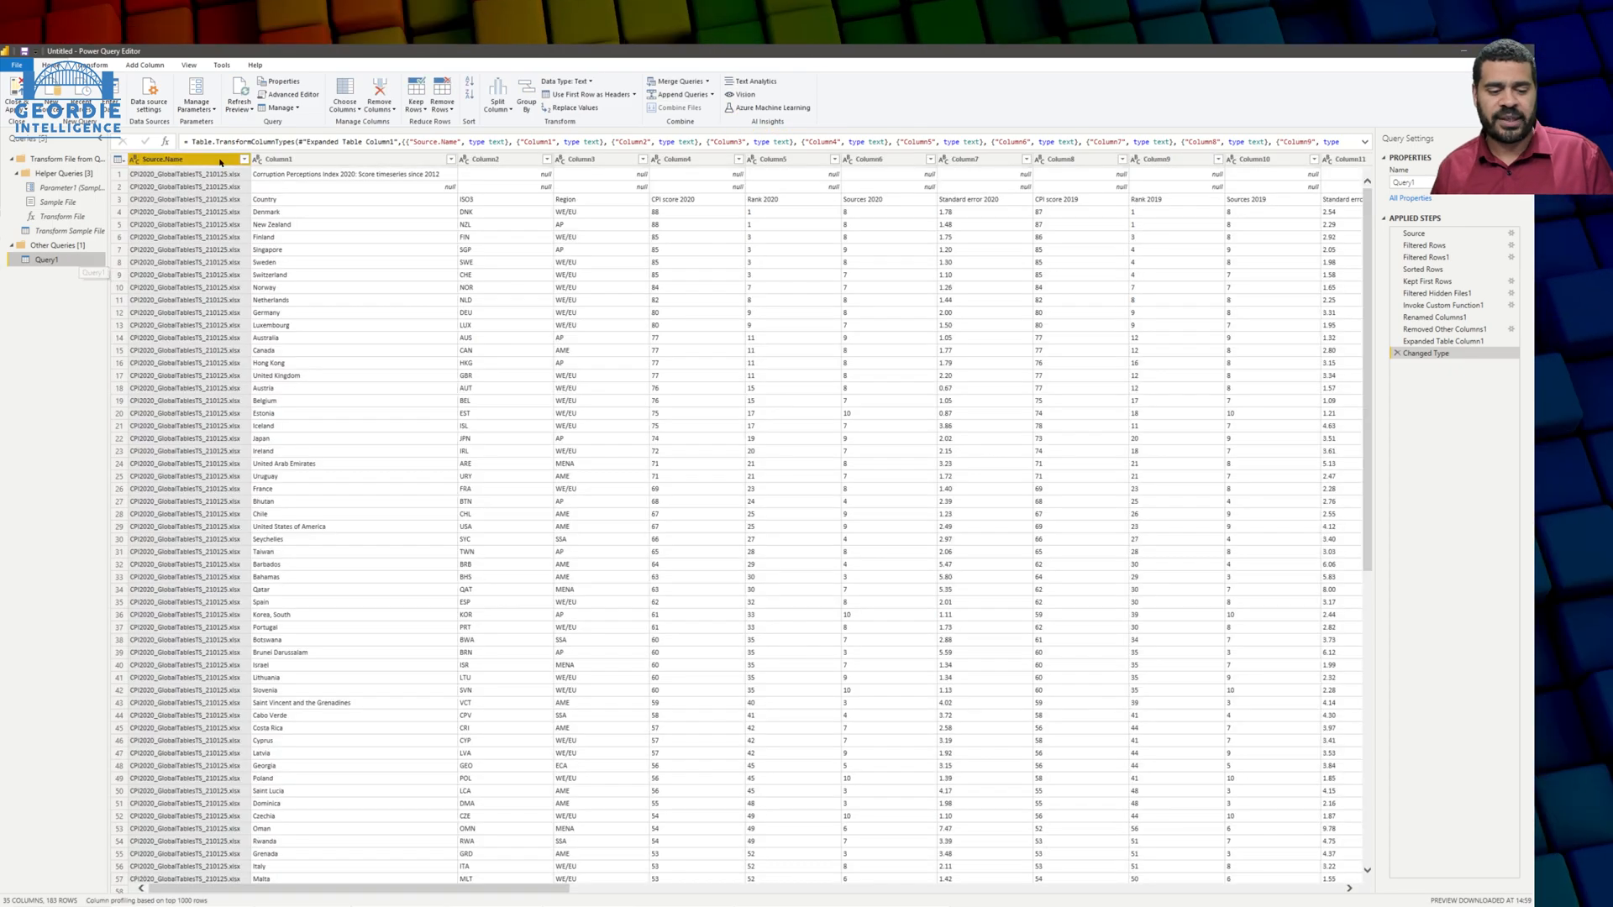
Remove the Source.Name column and the top 2 rows from the combined table.
right_click(220, 162)
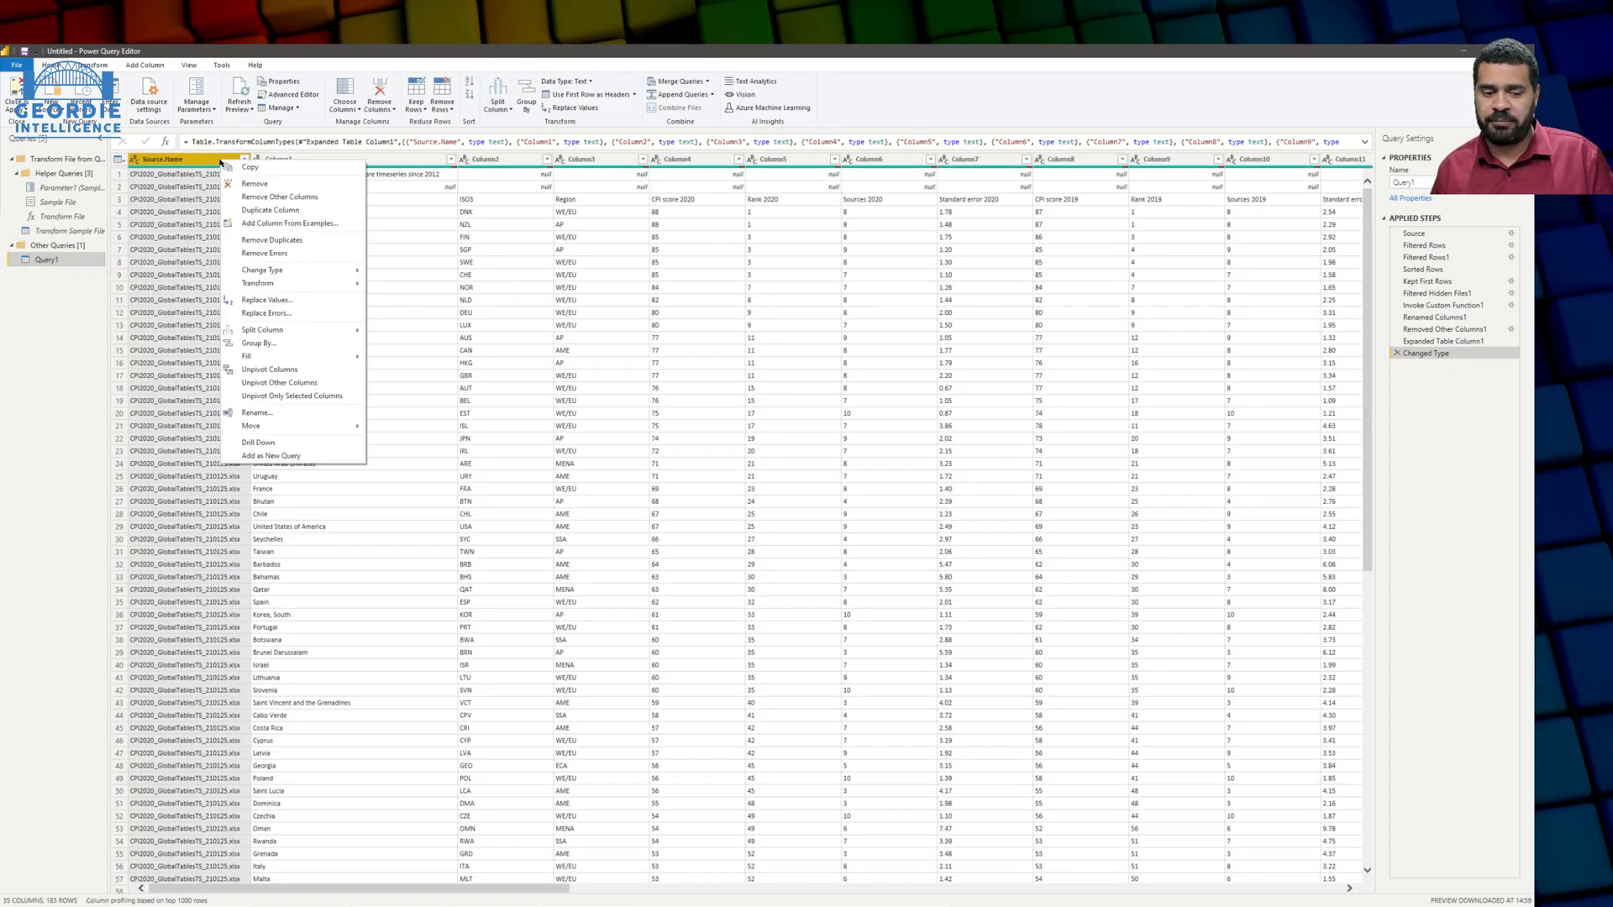
left_click(254, 184)
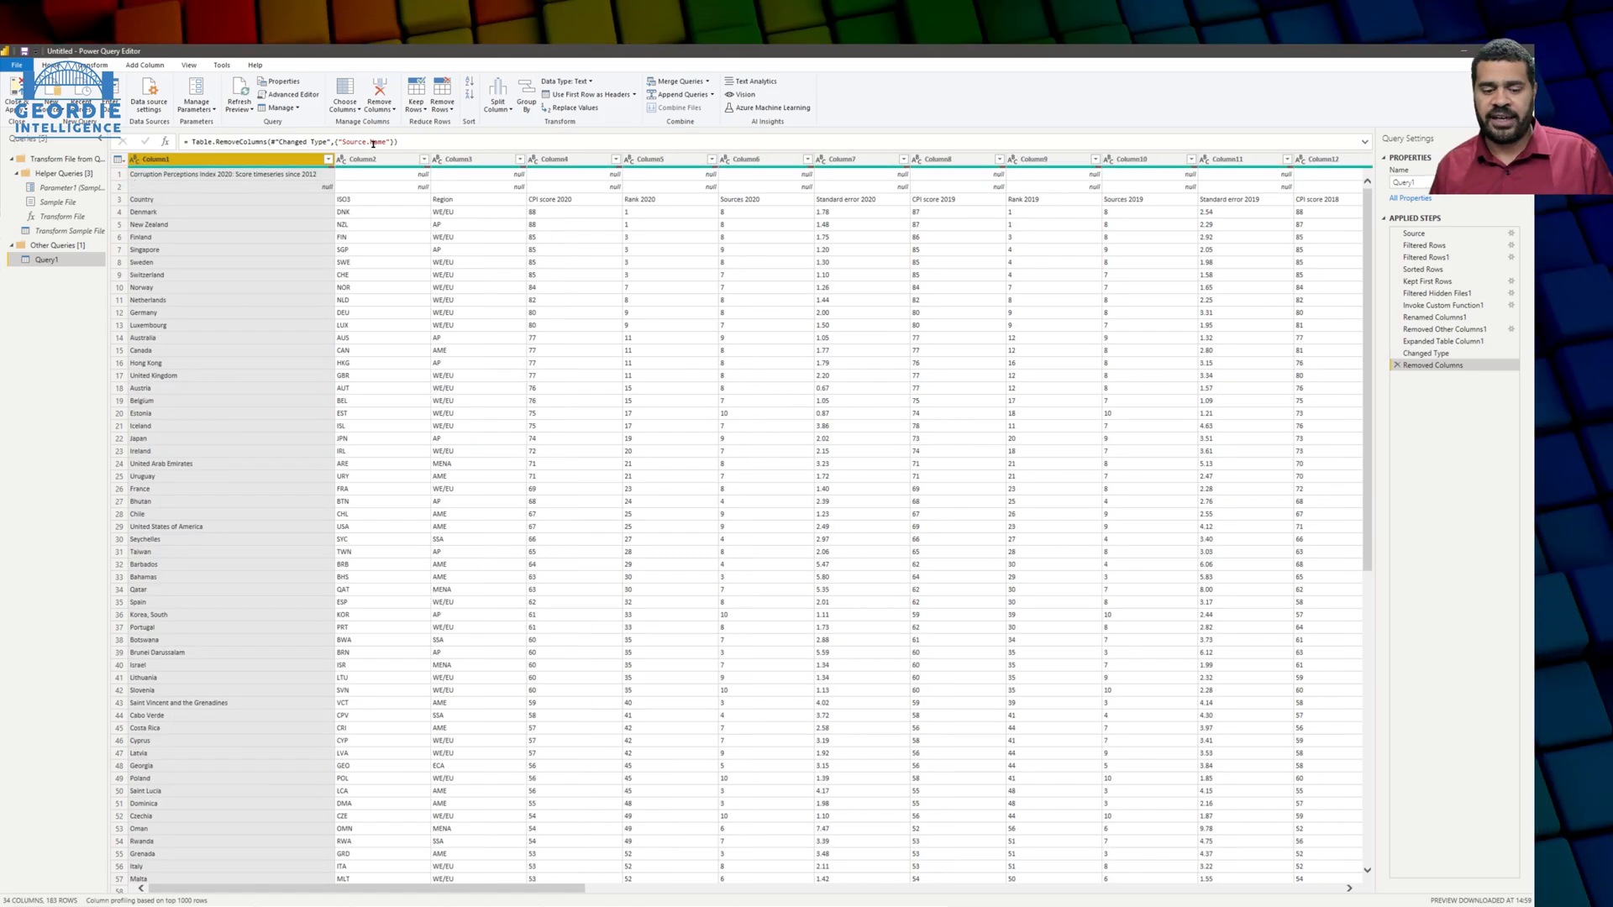
left_click(438, 111)
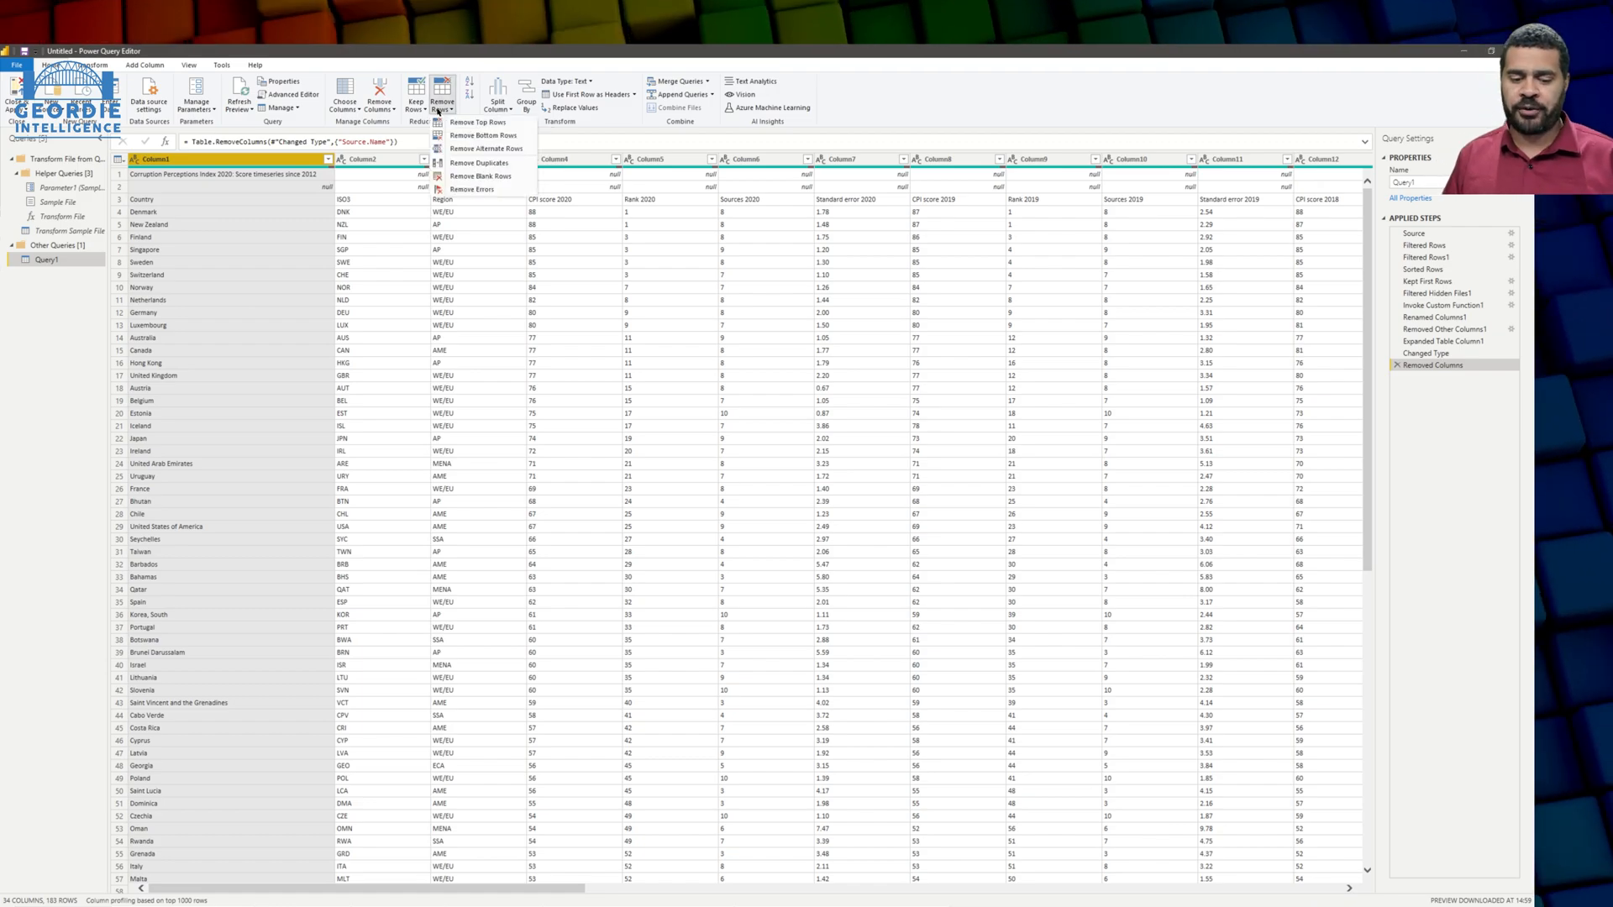
left_click(458, 123)
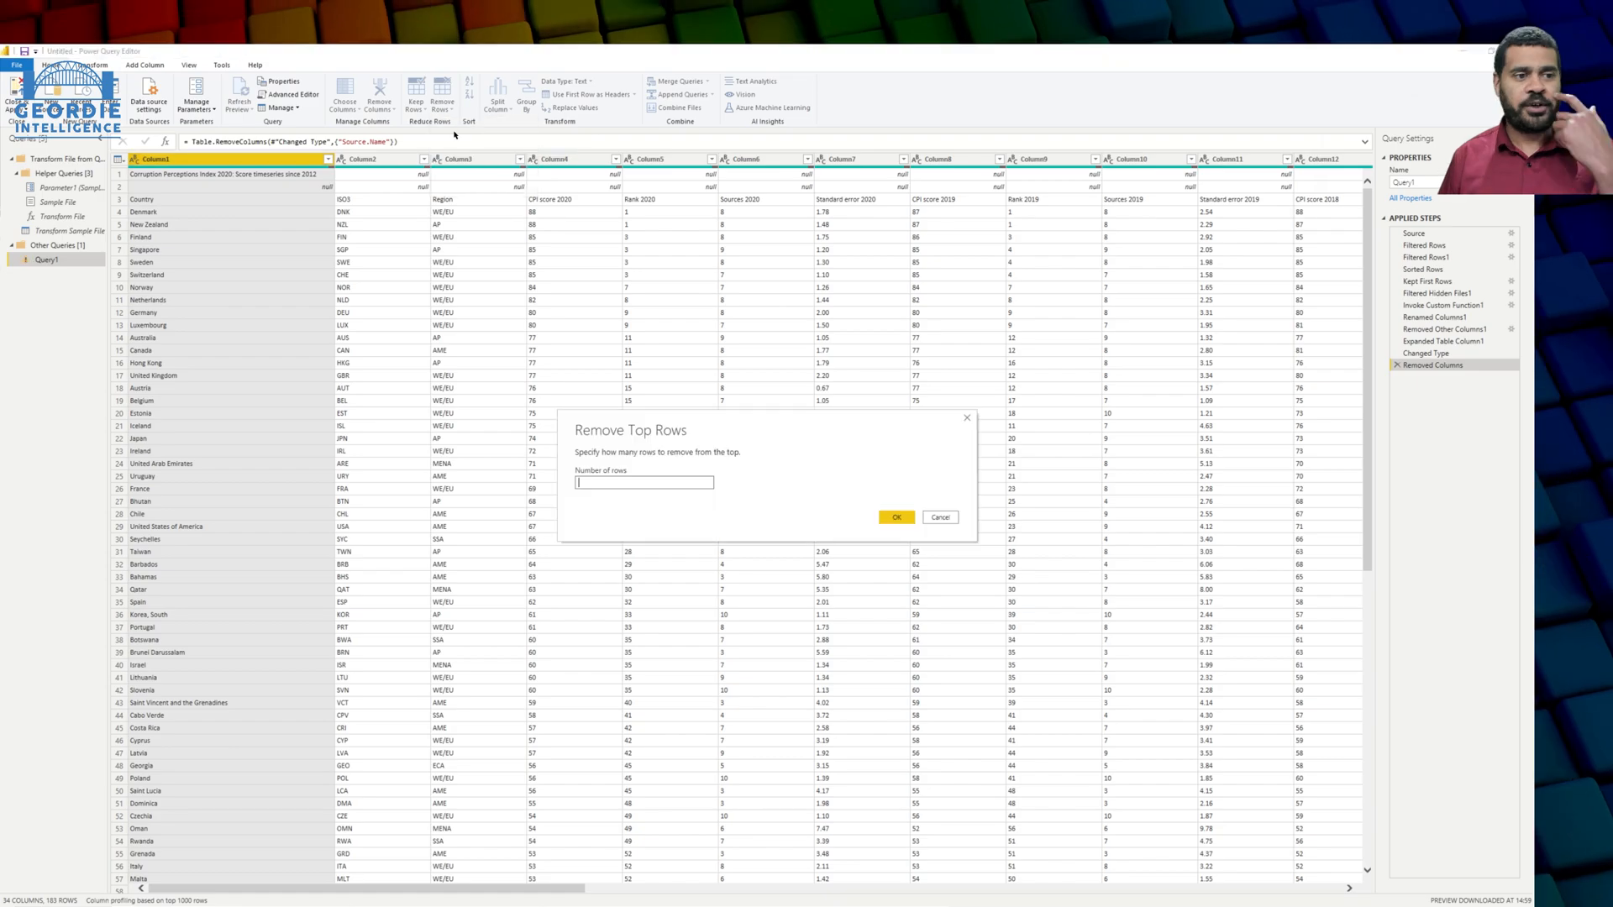
type("2")
key("Return")
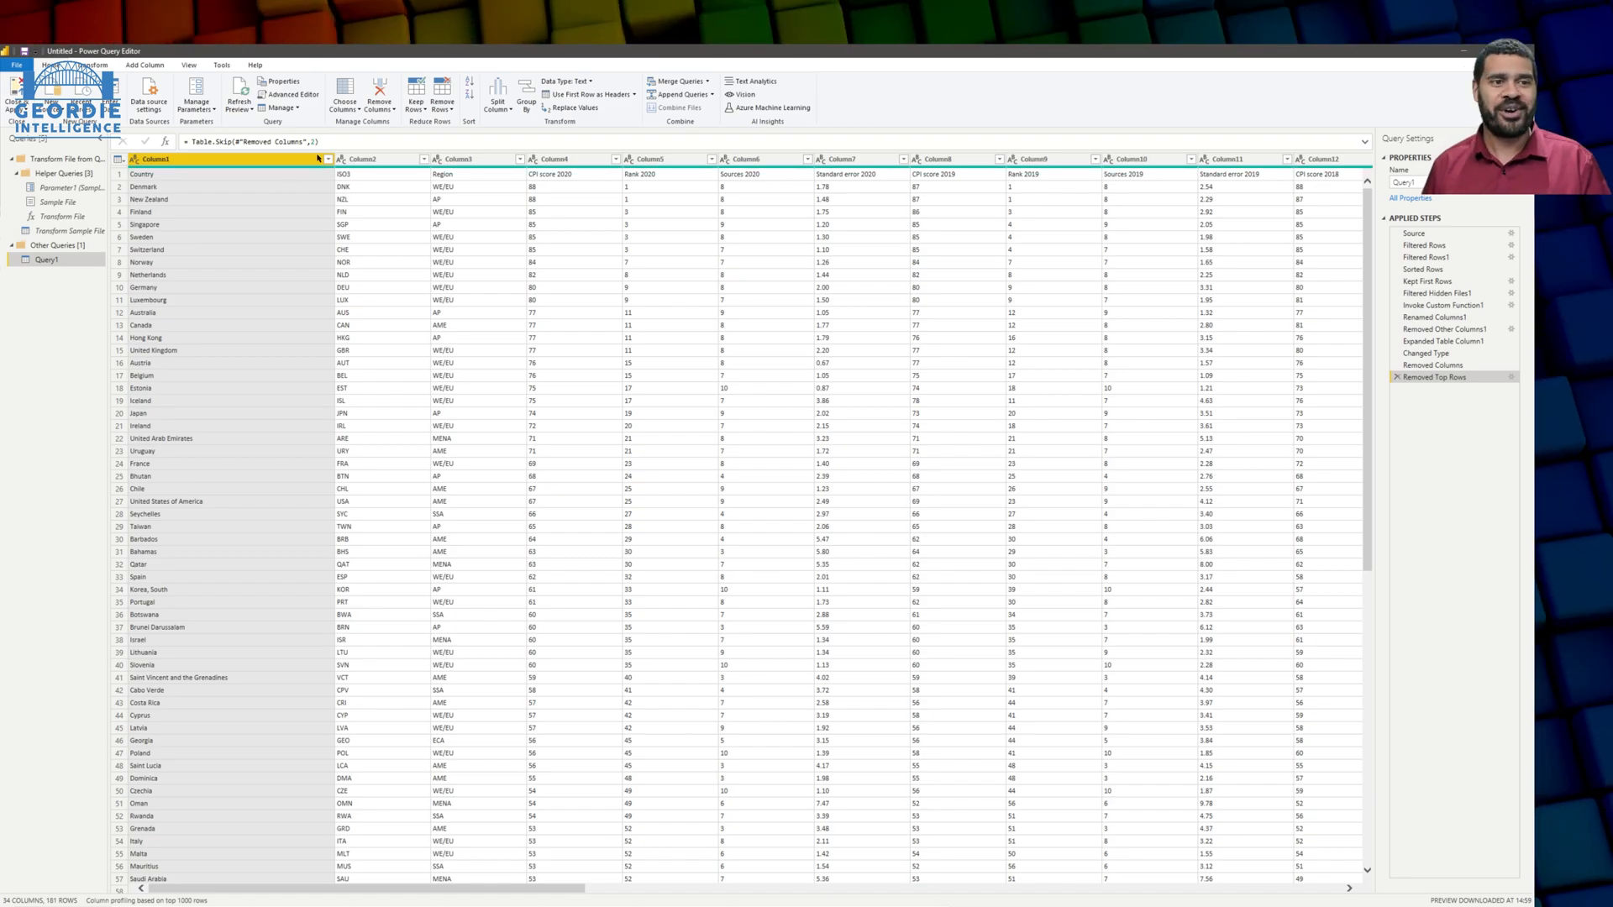
Promote the first row to headers and unpivot all columns other than Country, ISO3 and Region.
left_click(579, 95)
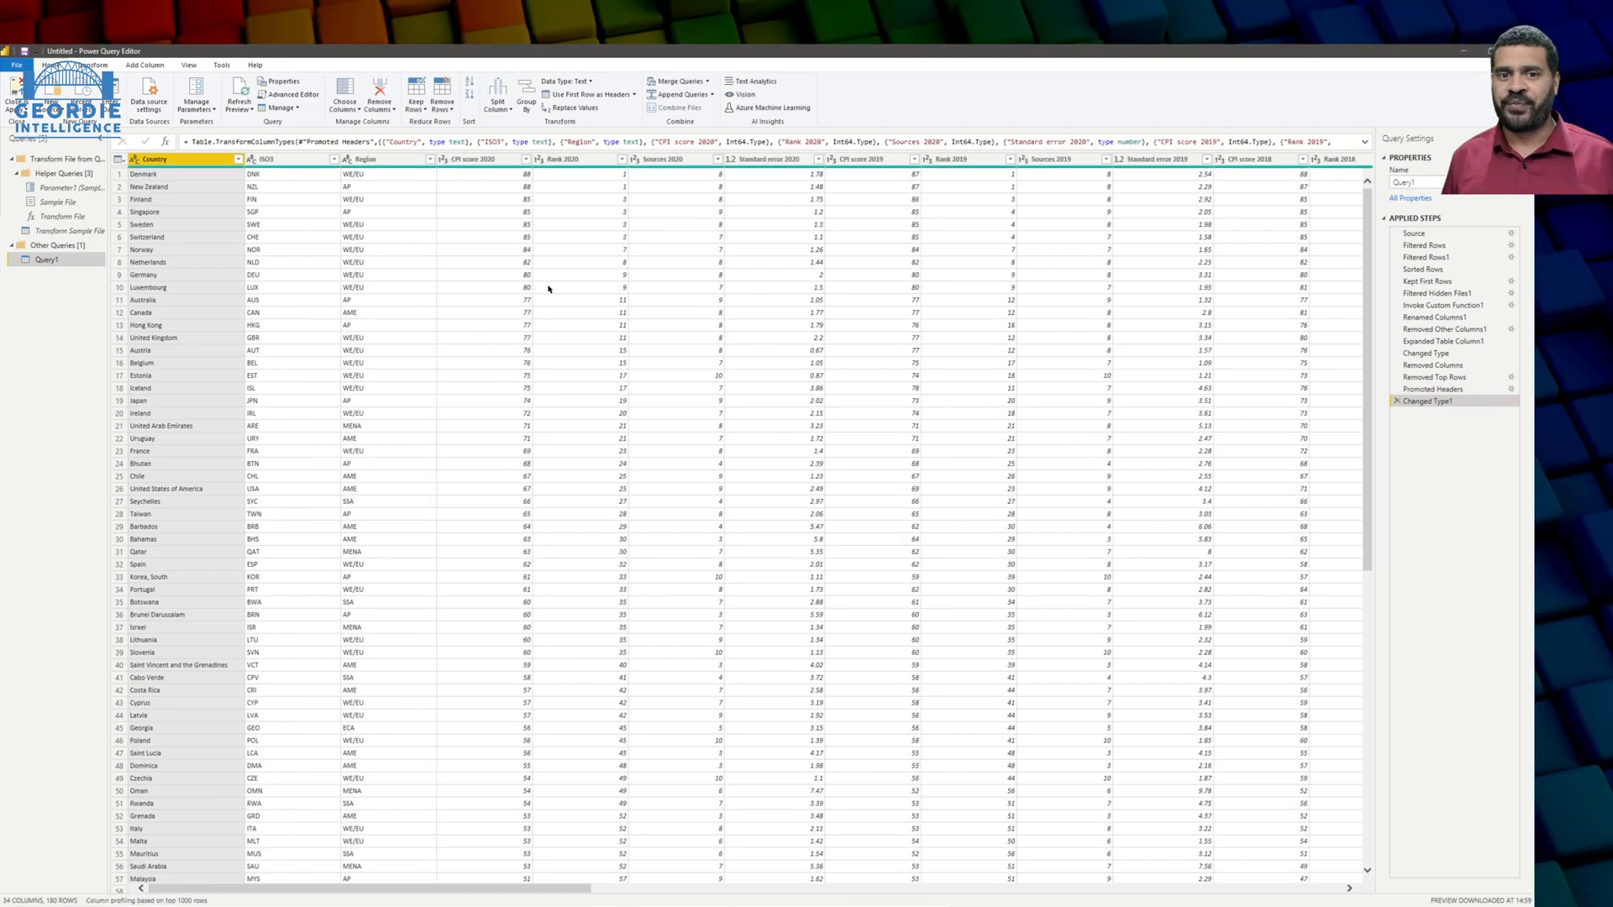
left_click(387, 160, "shift")
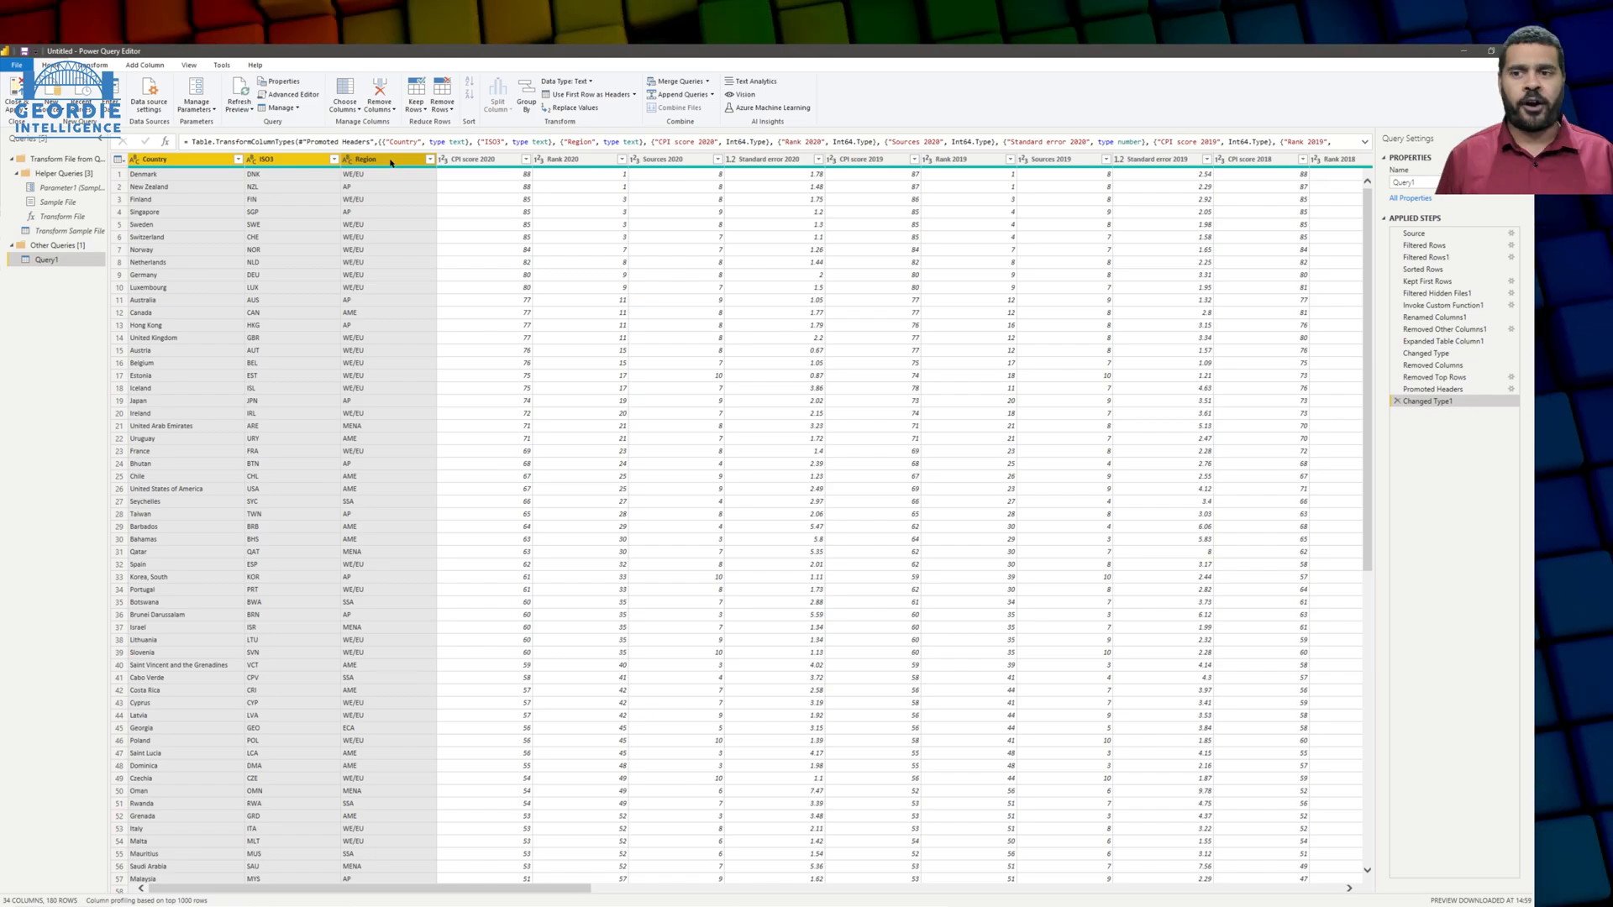
right_click(390, 165)
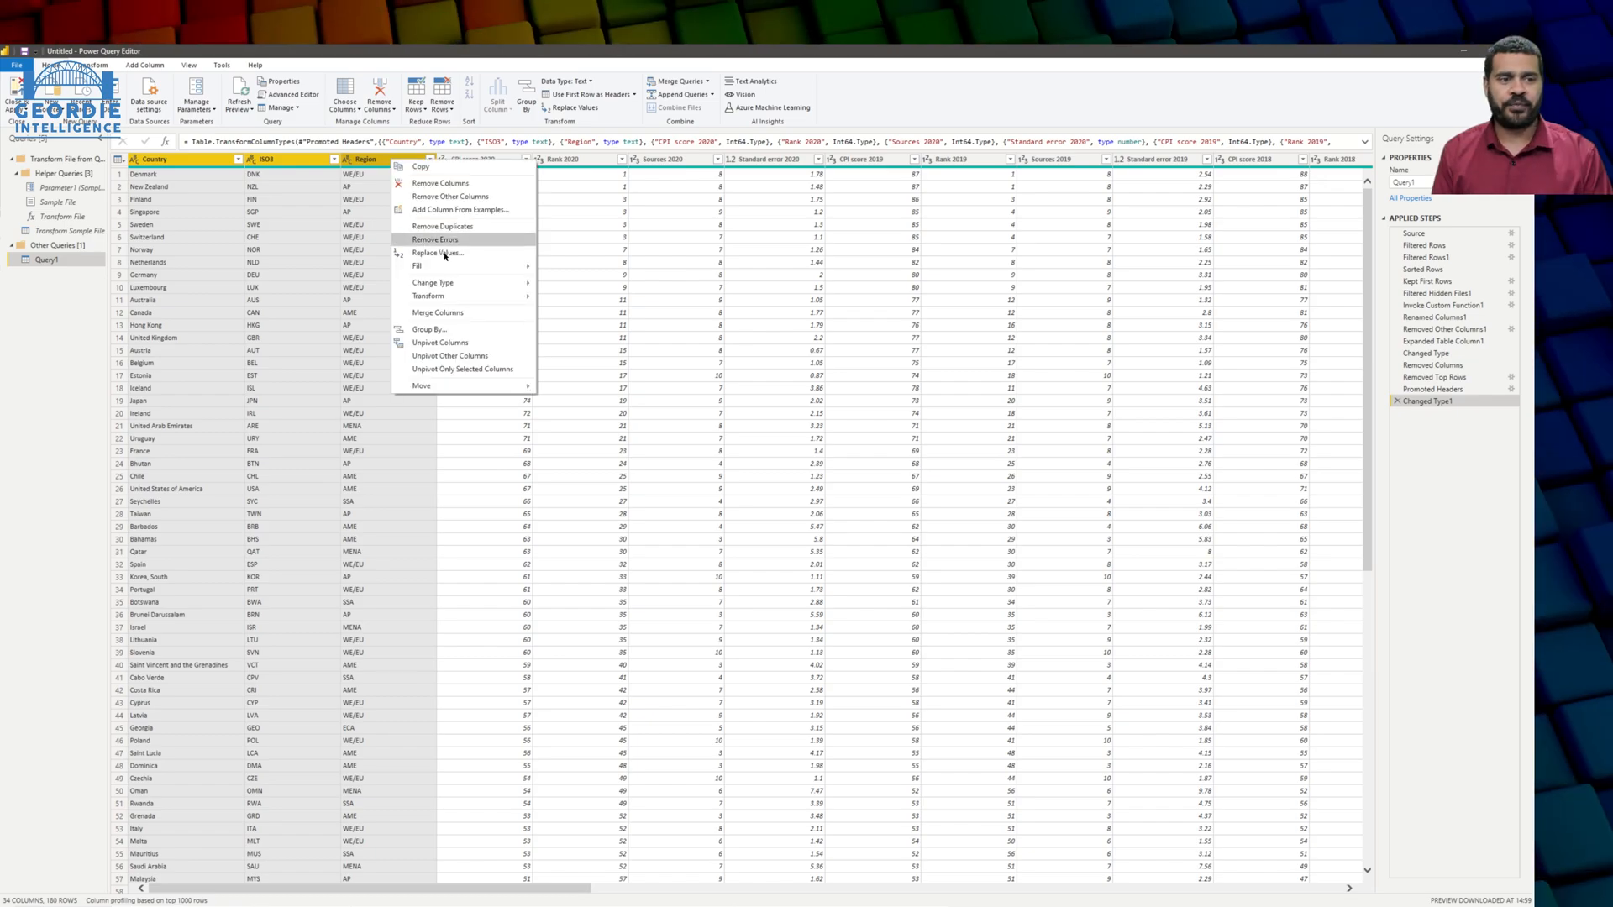
left_click(475, 356)
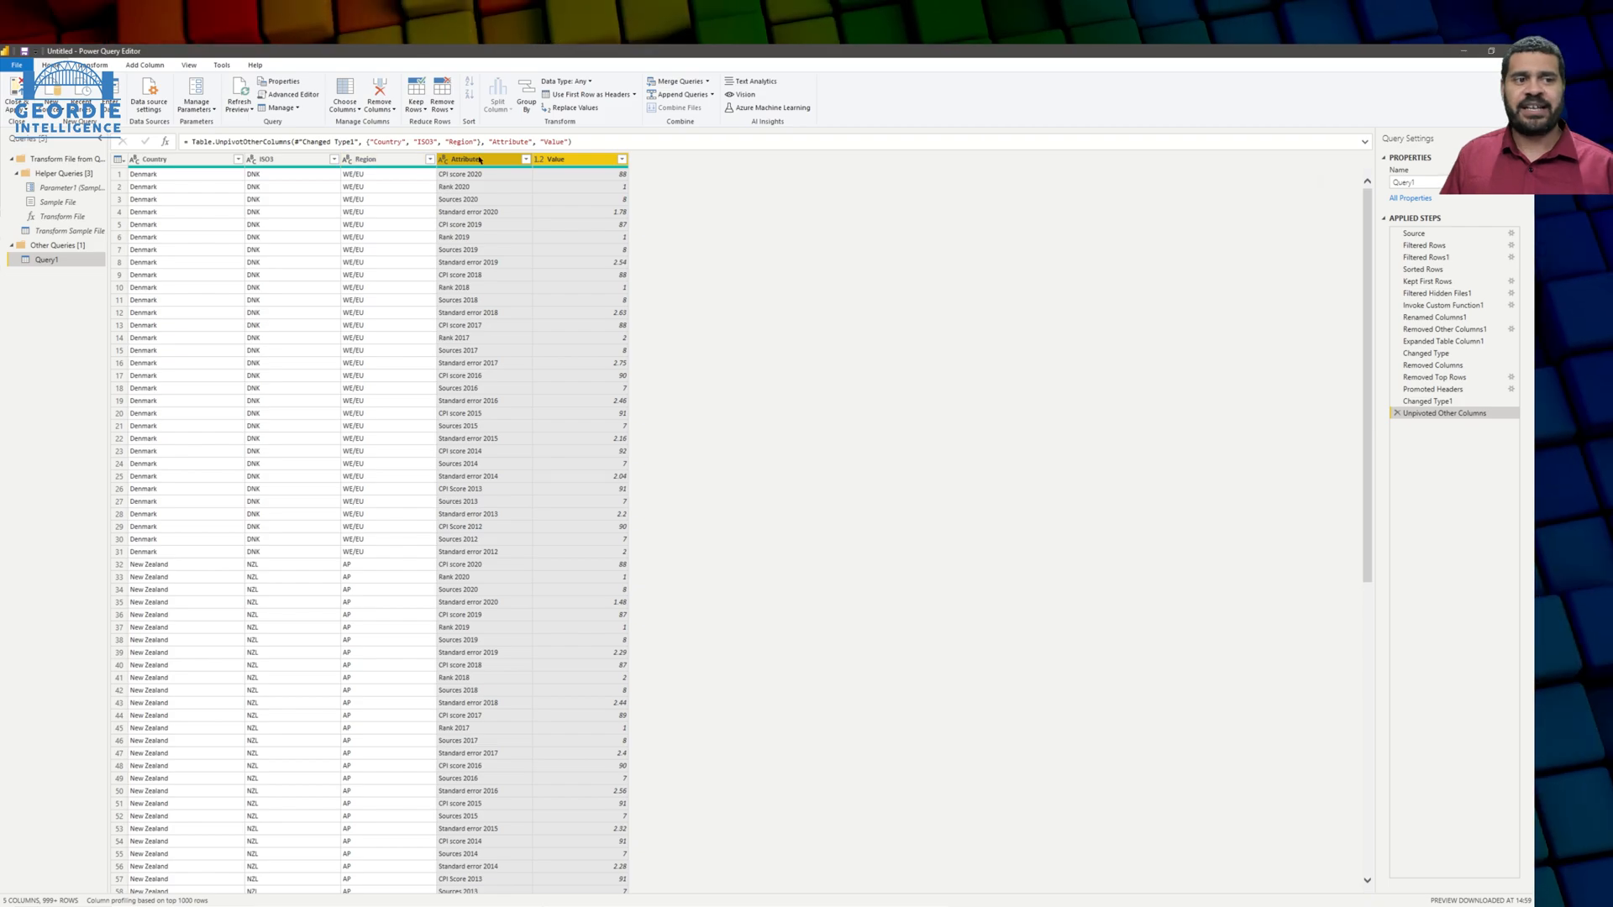
mouse_move(510, 169)
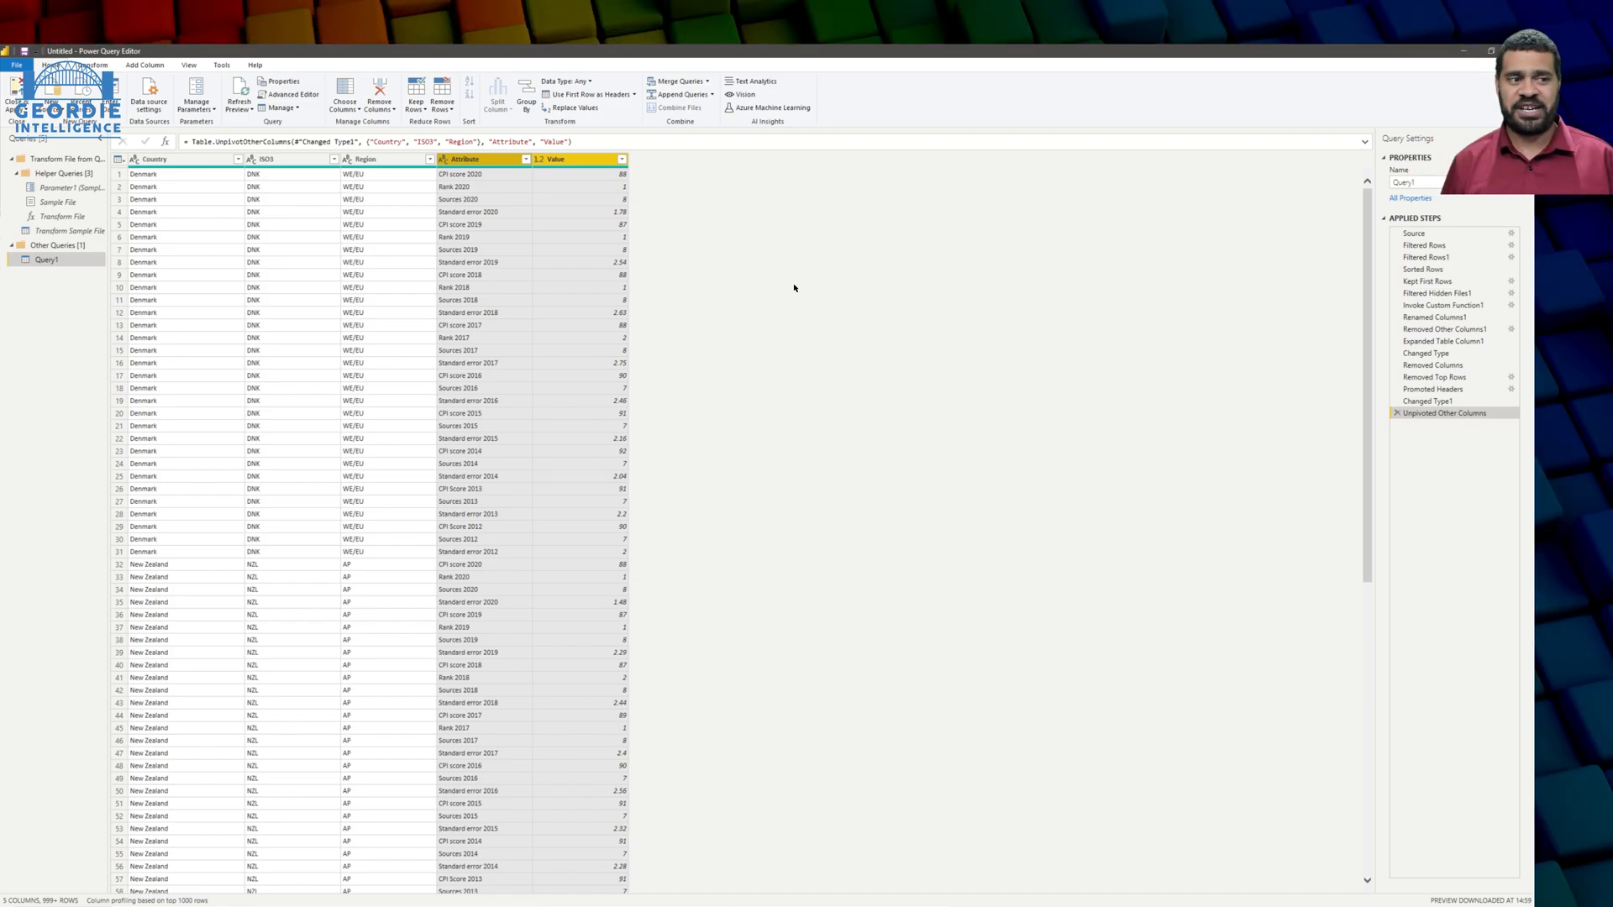
Select only the Attribute column and bring up the column transformation commands.
left_click(487, 161)
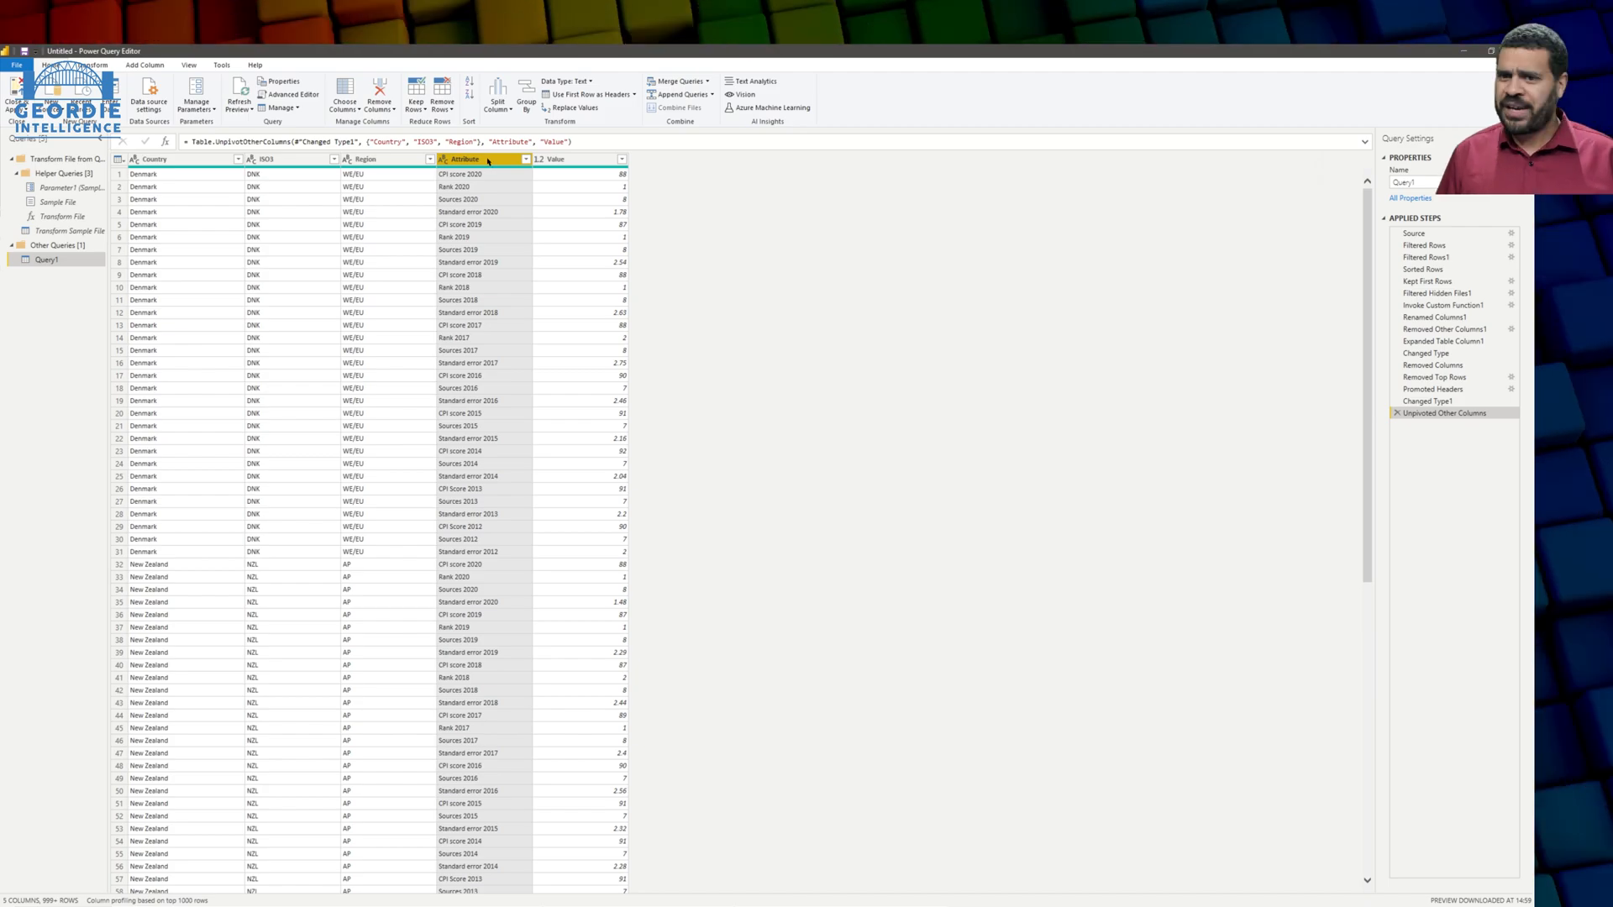
left_click(96, 65)
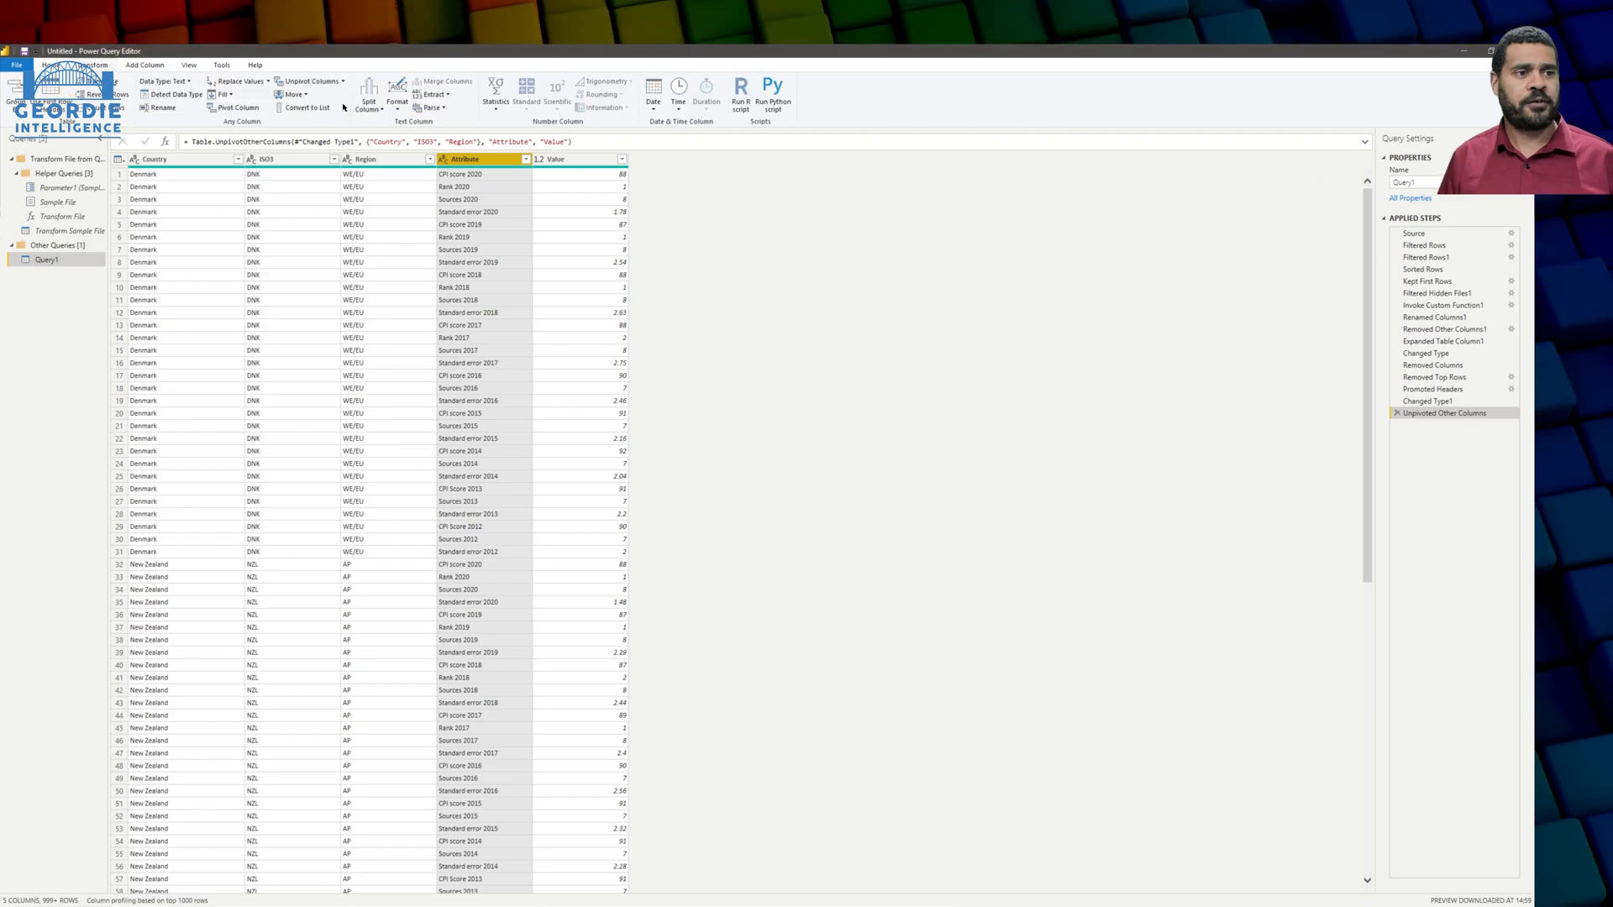
left_click(373, 106)
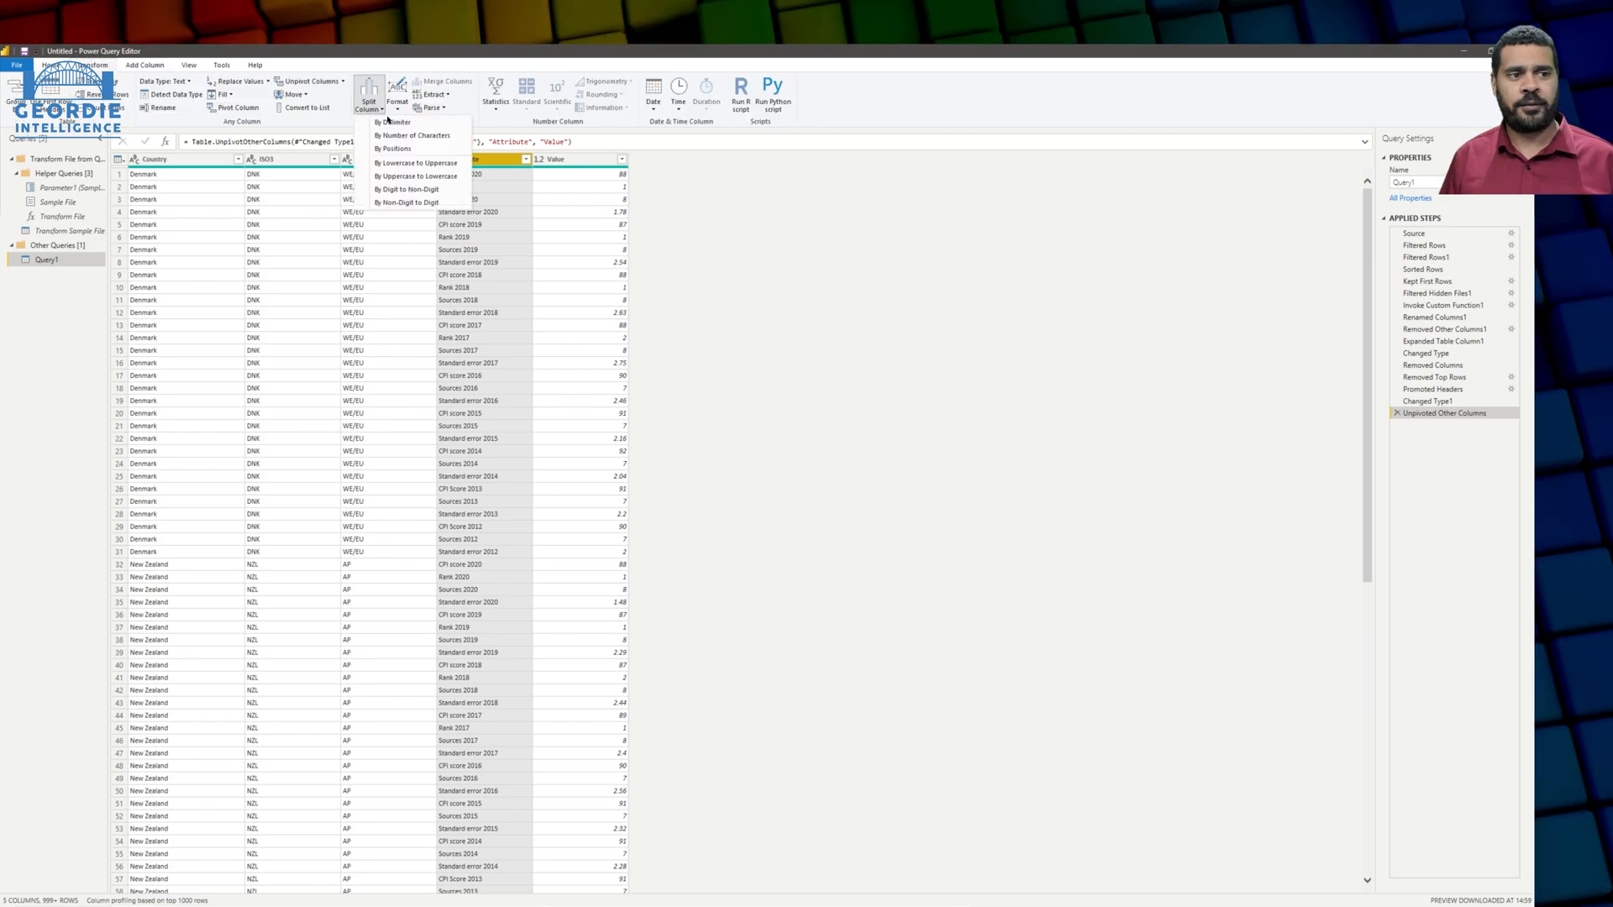
left_click(391, 122)
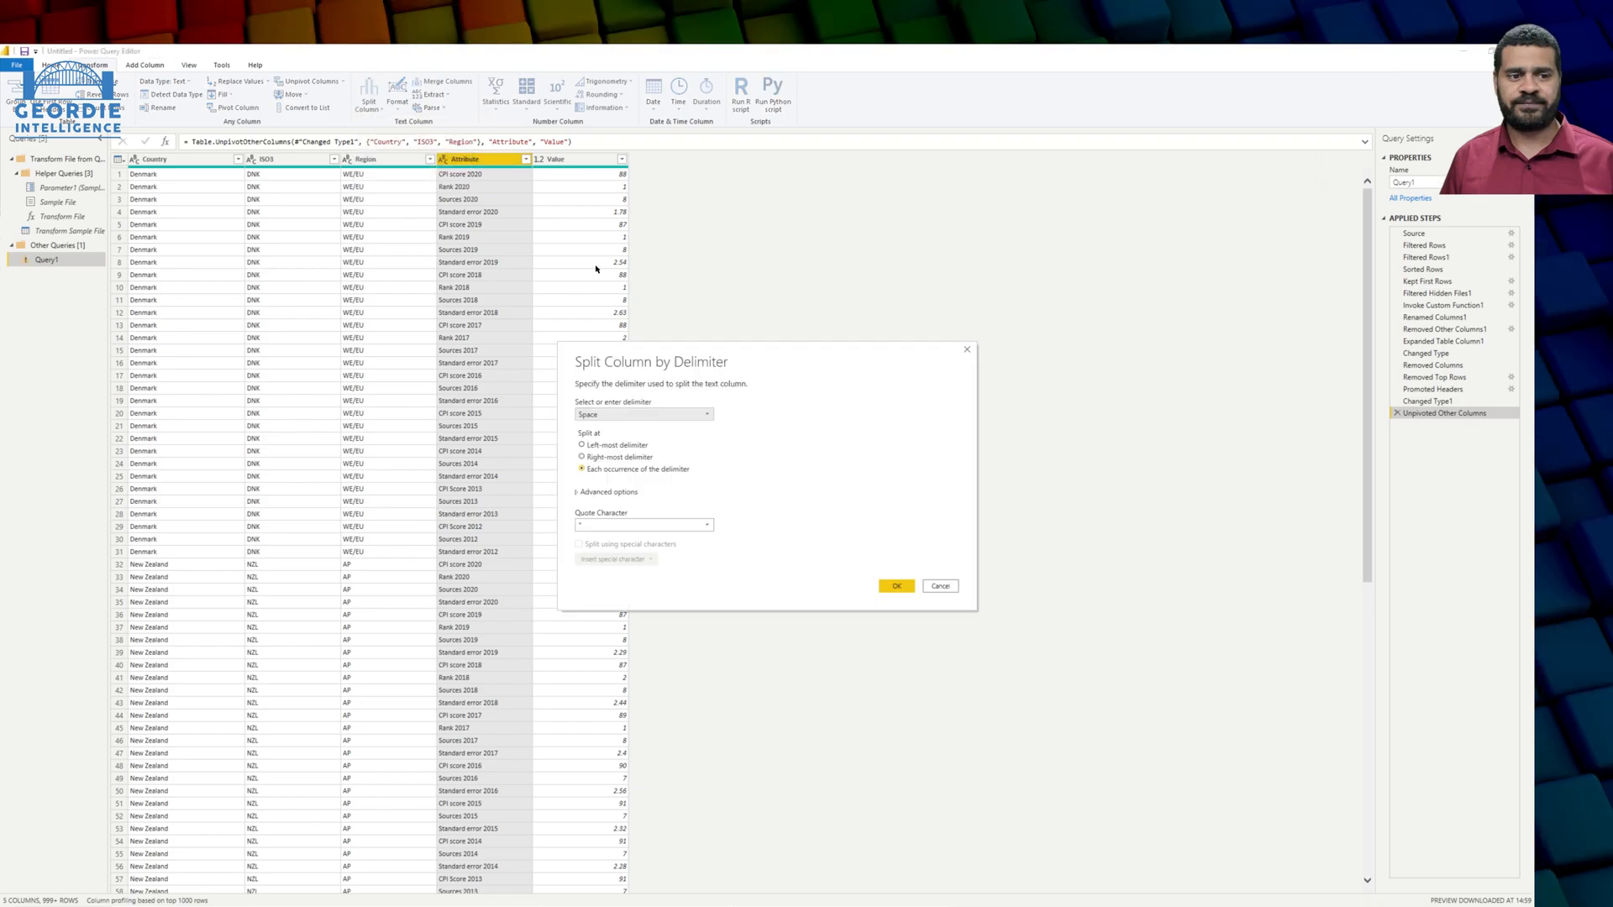
left_click(938, 587)
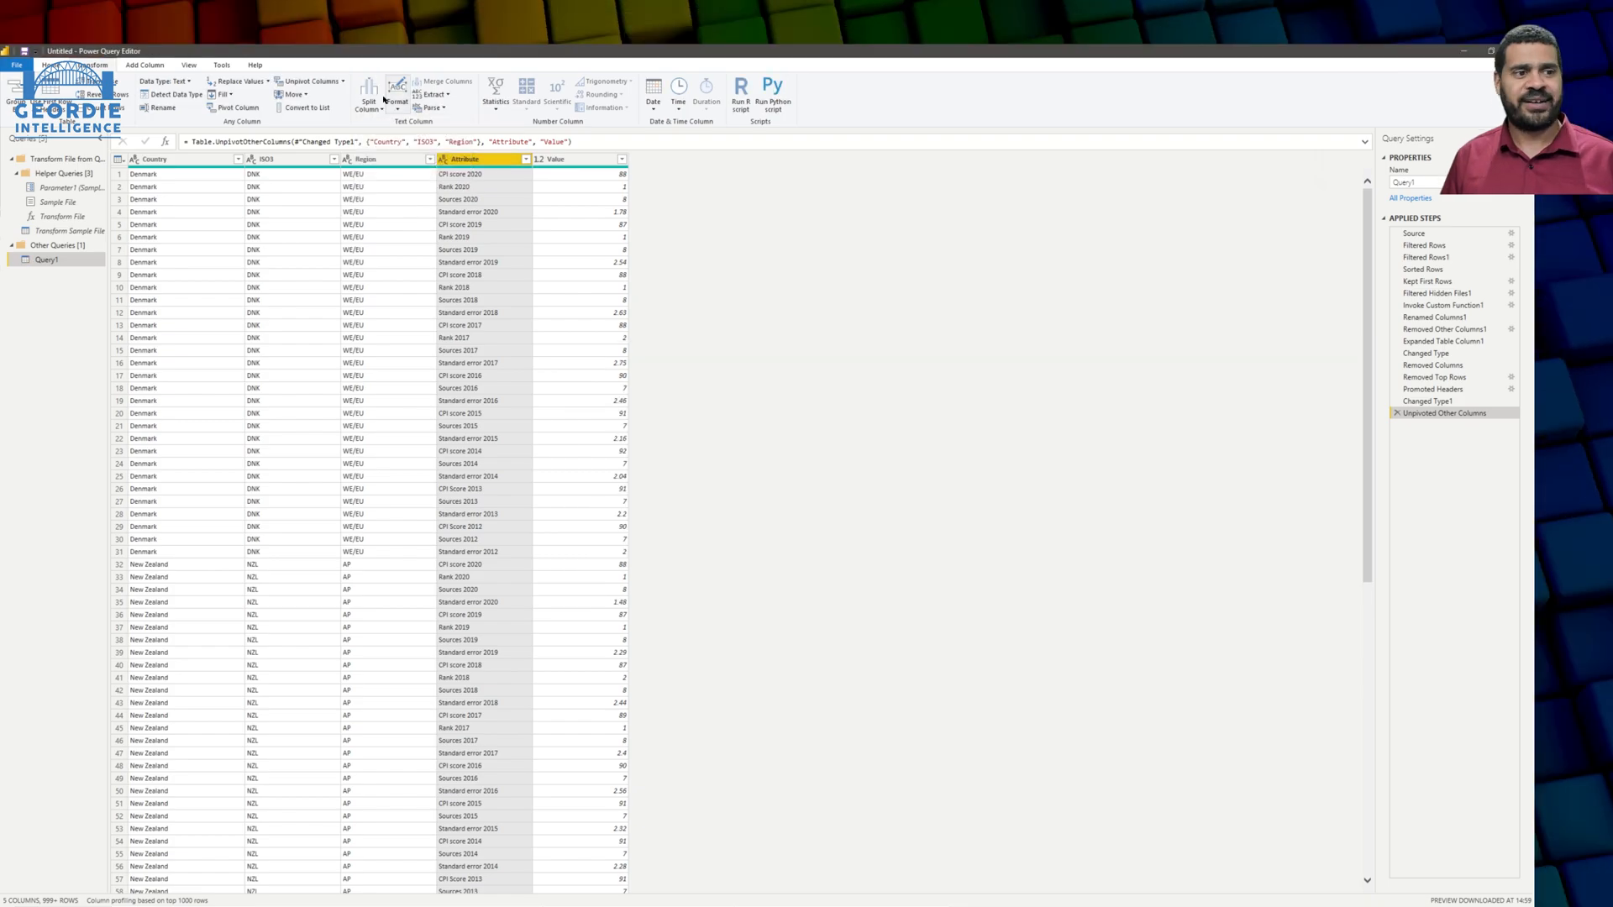
Split the Attribute column by number of characters, using 4 characters once, as far right as possible.
left_click(368, 110)
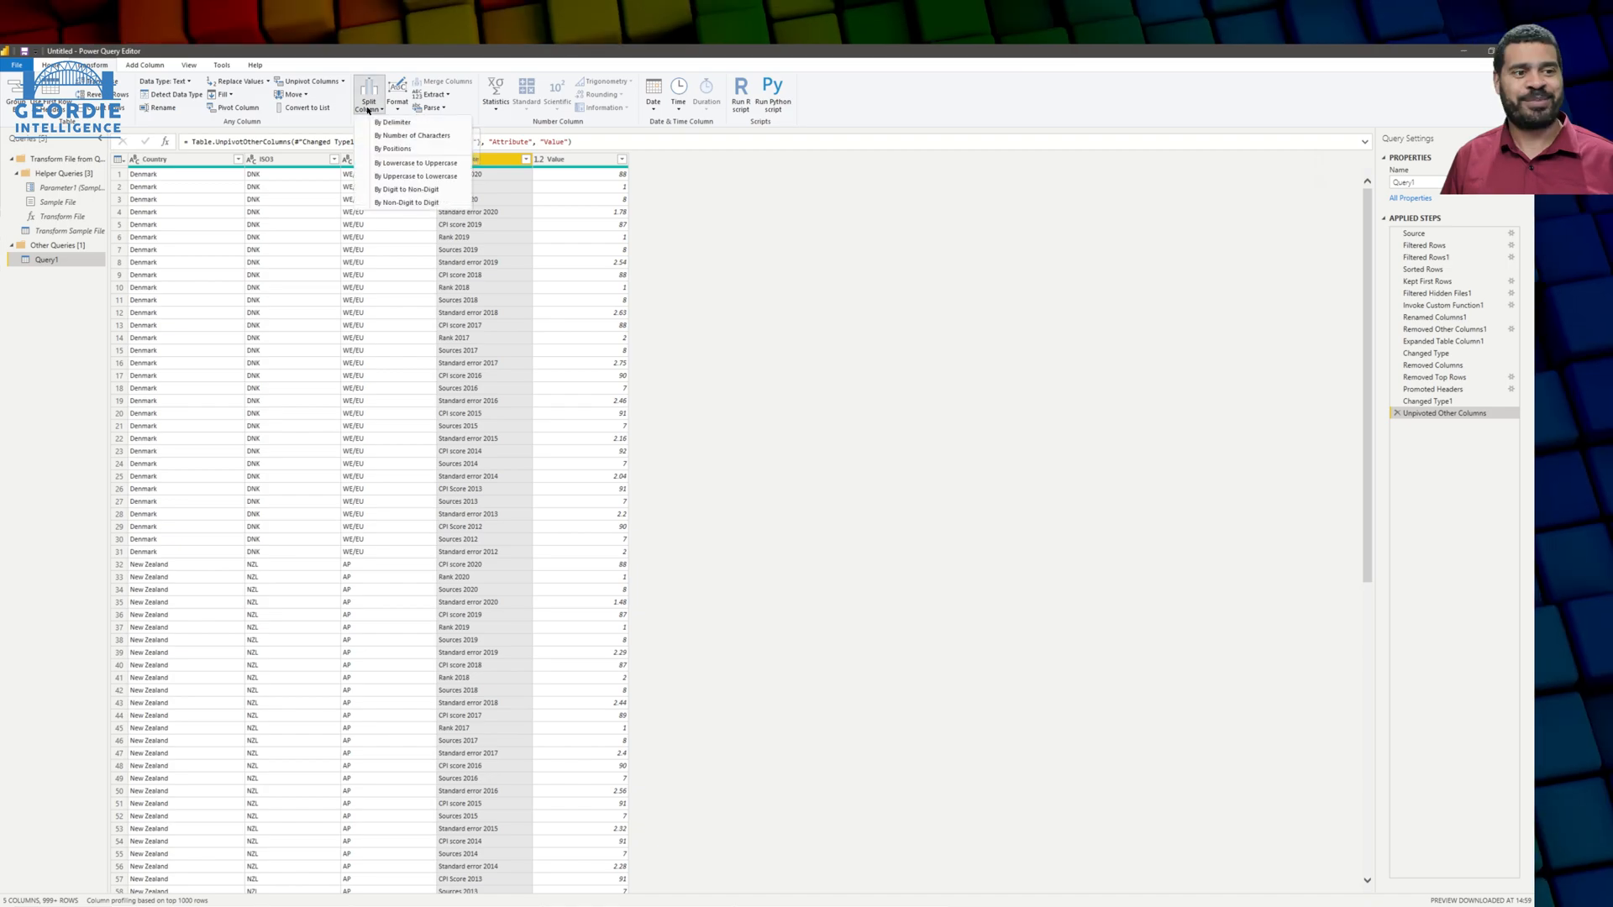
left_click(394, 137)
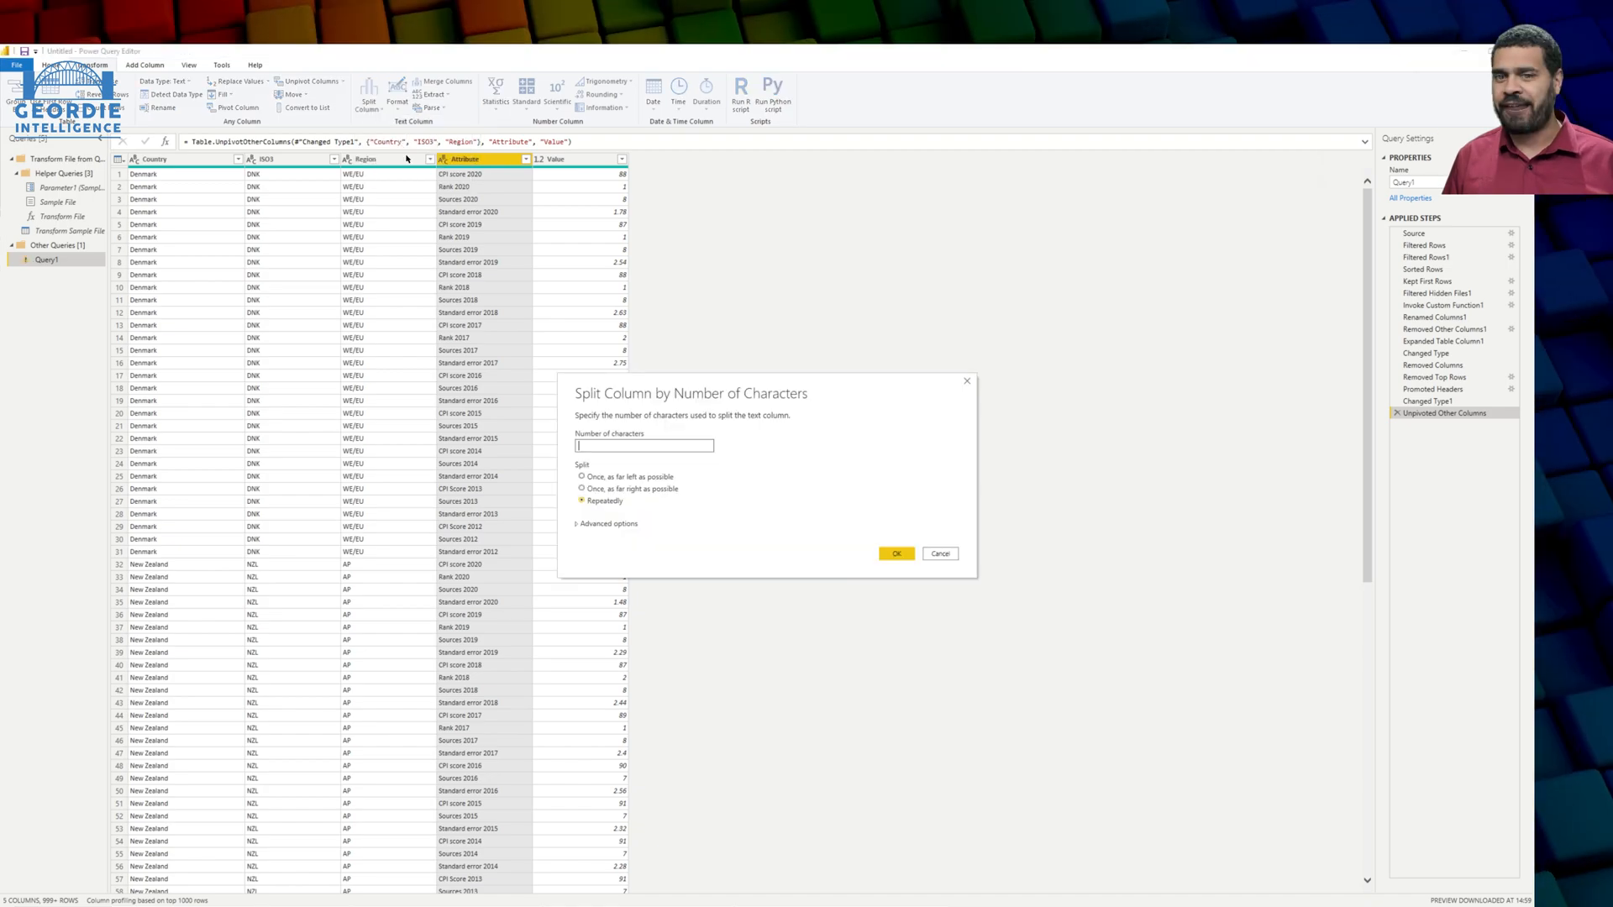
left_click(614, 499)
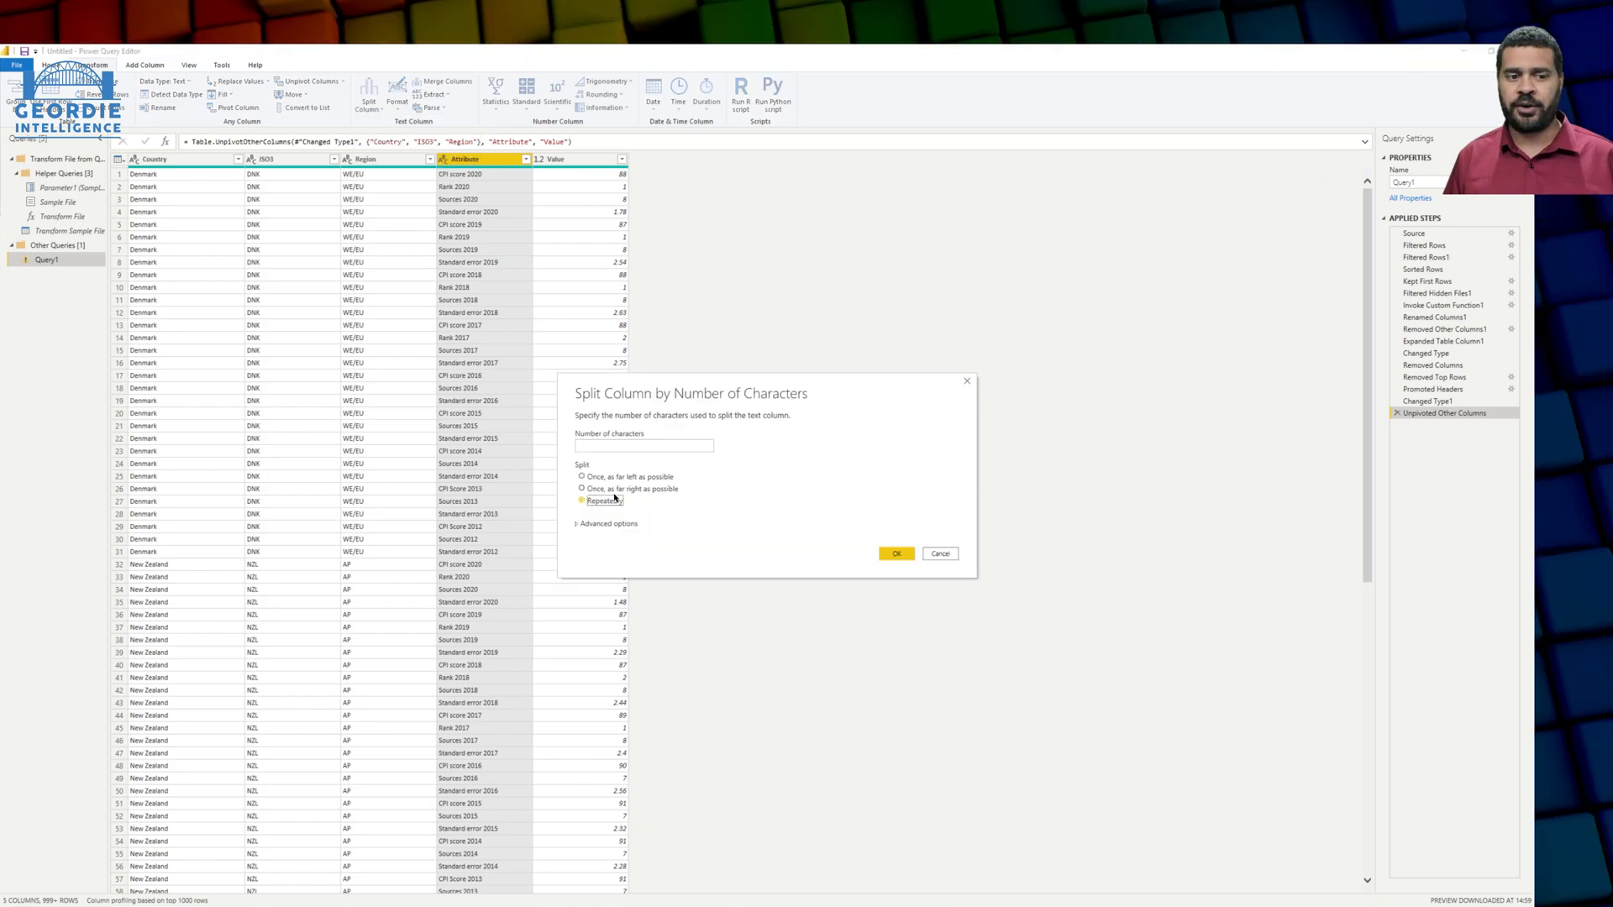
left_click(625, 490)
left_click(627, 446)
type("4")
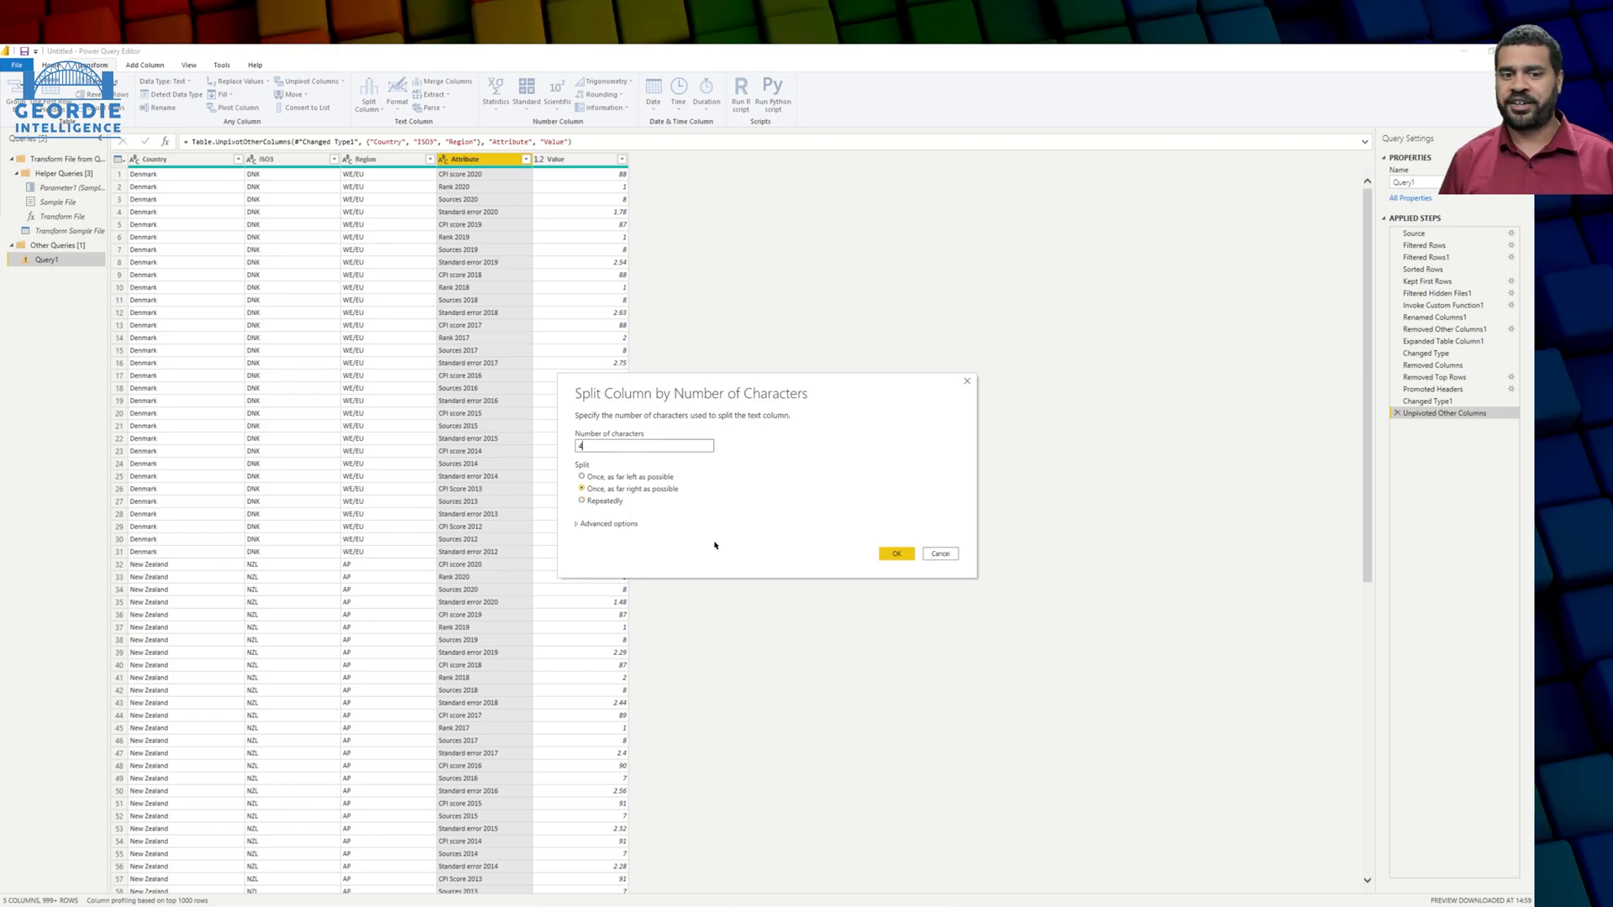
left_click(893, 554)
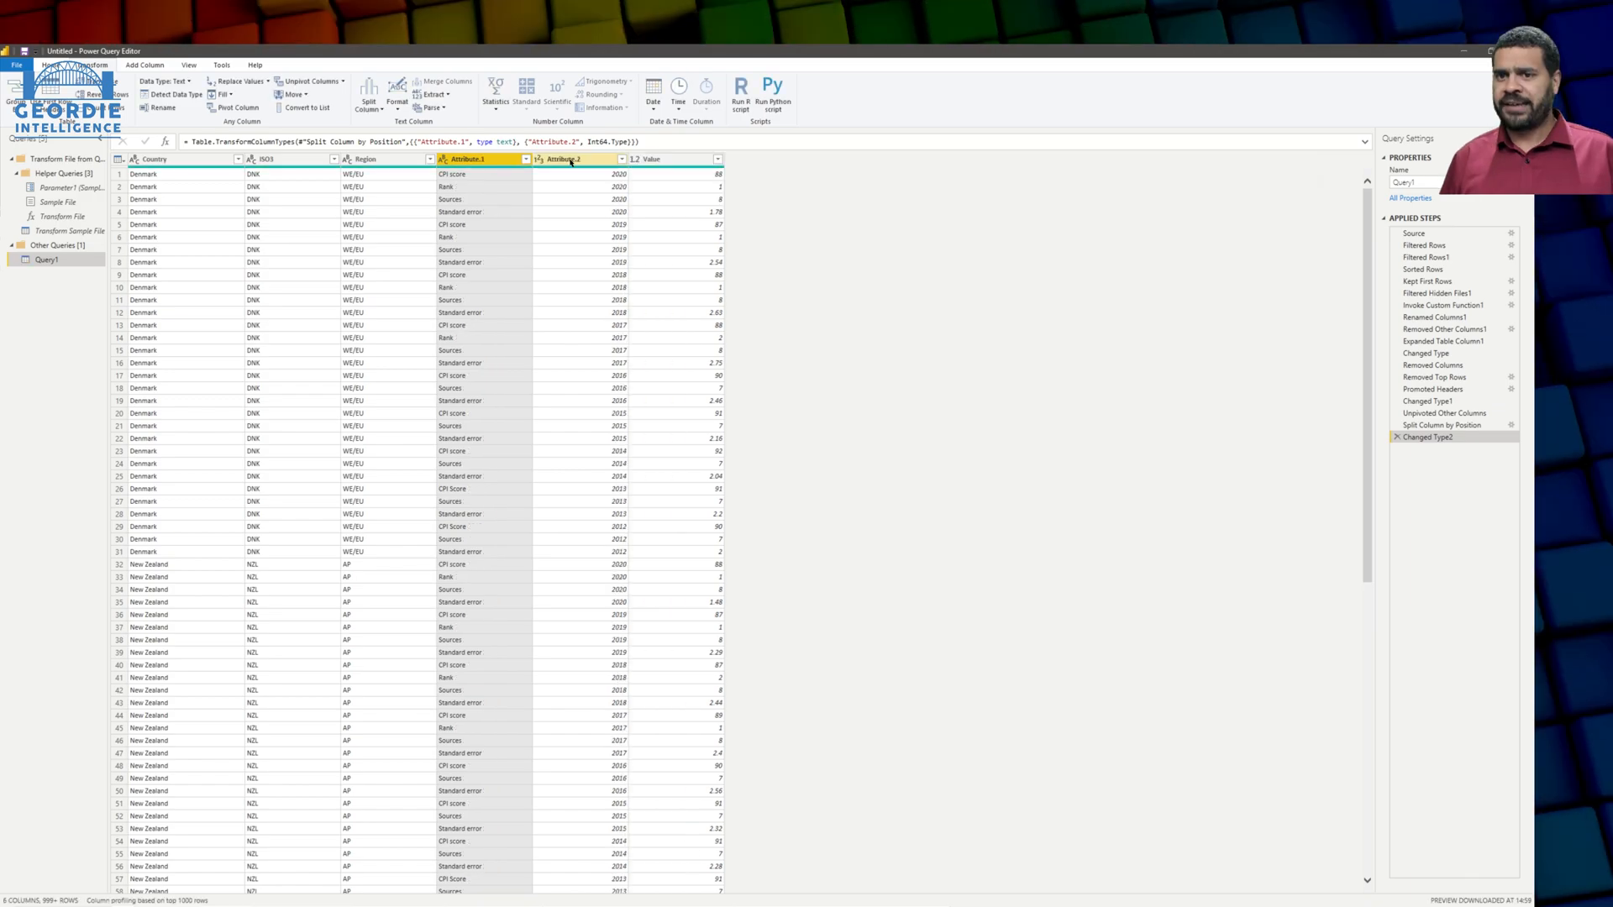
Rename the Attribute.1, Attribute.2 and Value columns as Classification, Year and Score.
double_click(467, 159)
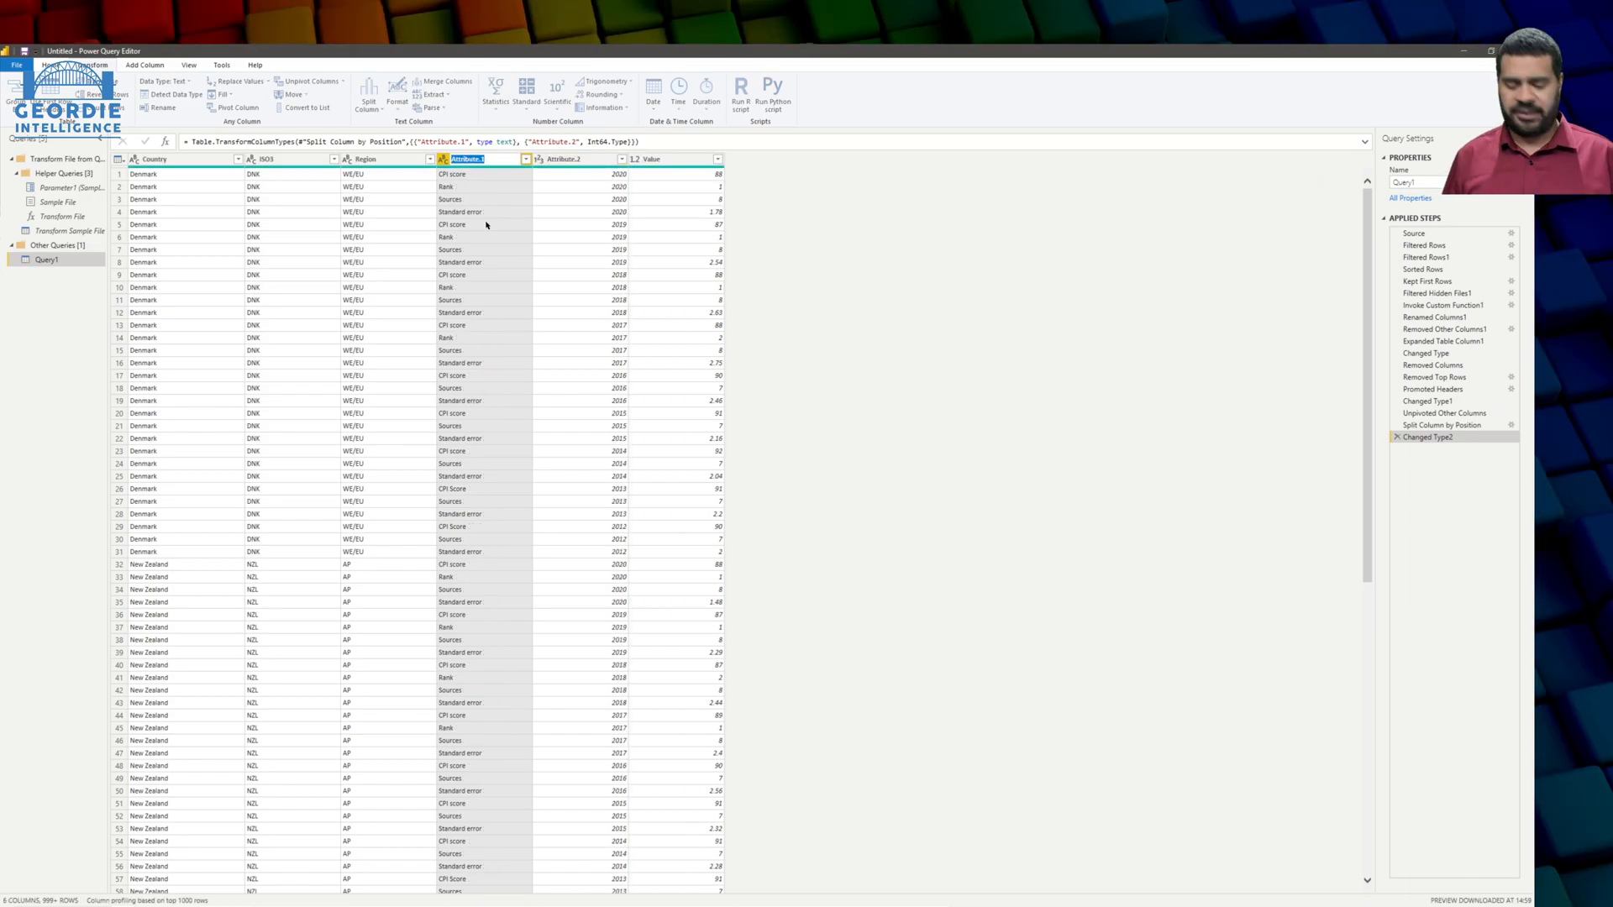
type("Classification")
key("Tab")
type("Year")
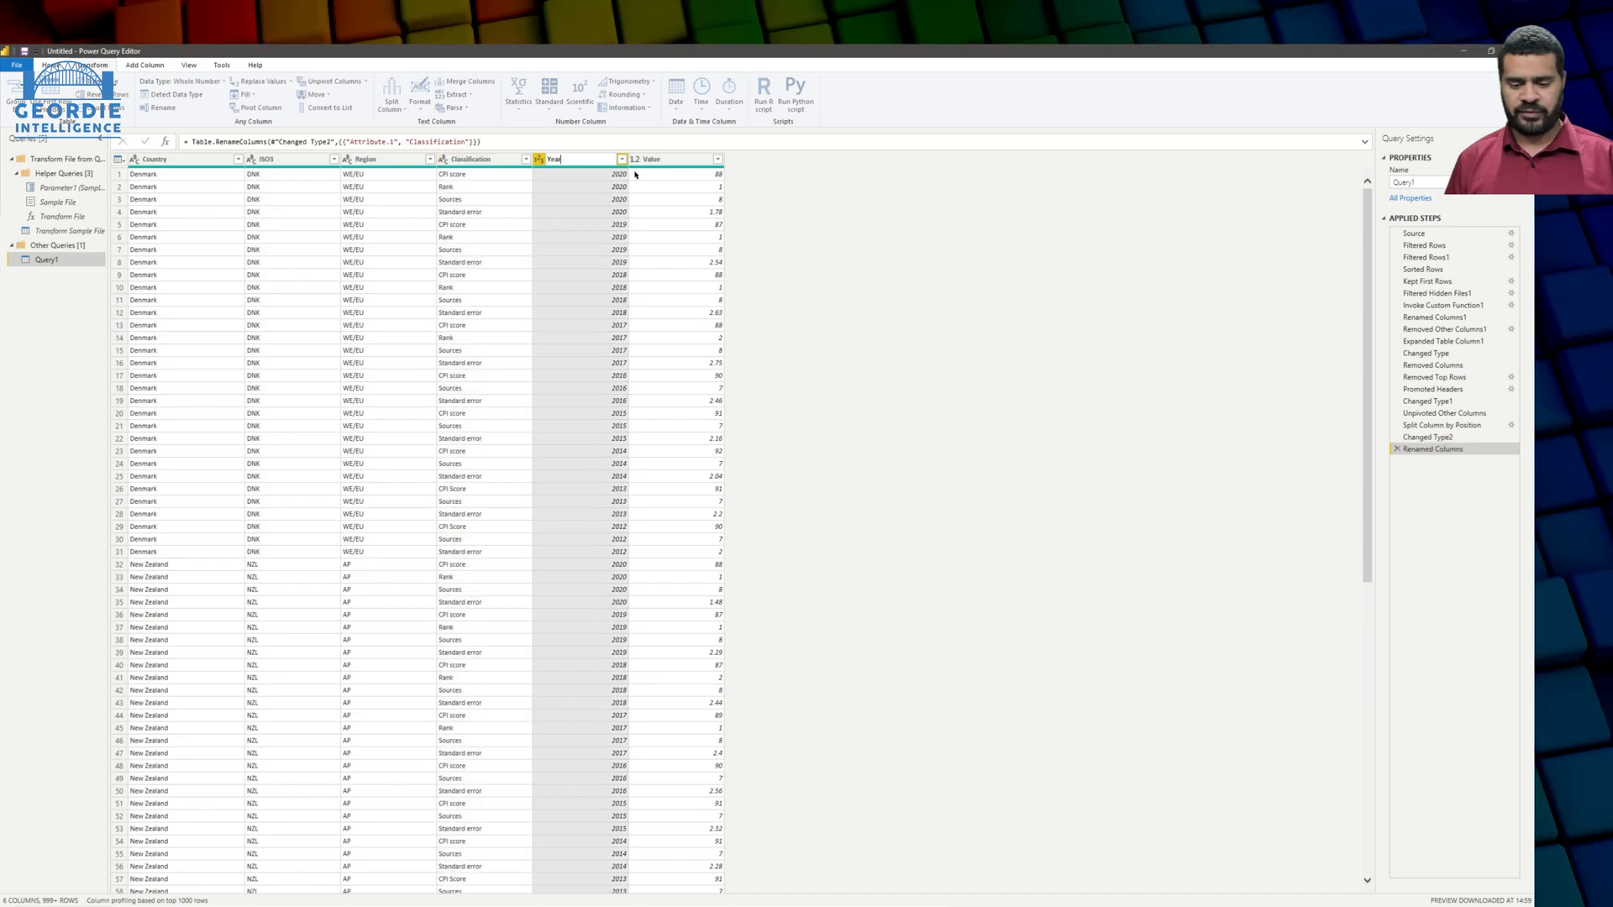
key("Tab")
type("Score")
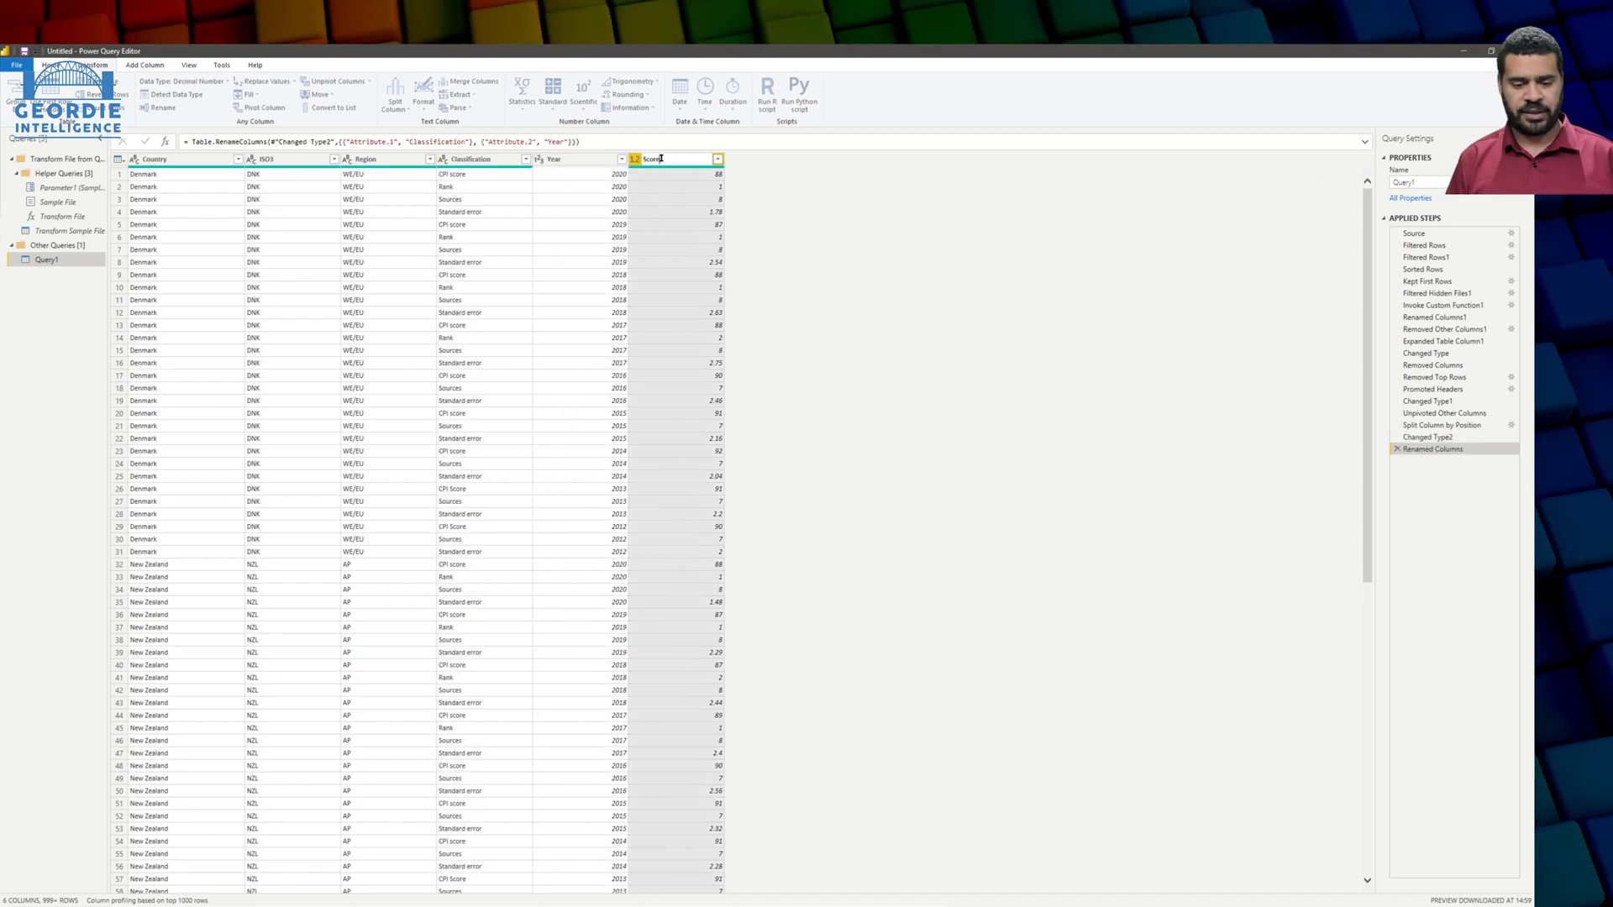
key("Return")
Rename Query1 as CPI and apply the query changes to load the table into the report.
double_click(1428, 182)
type("CPI")
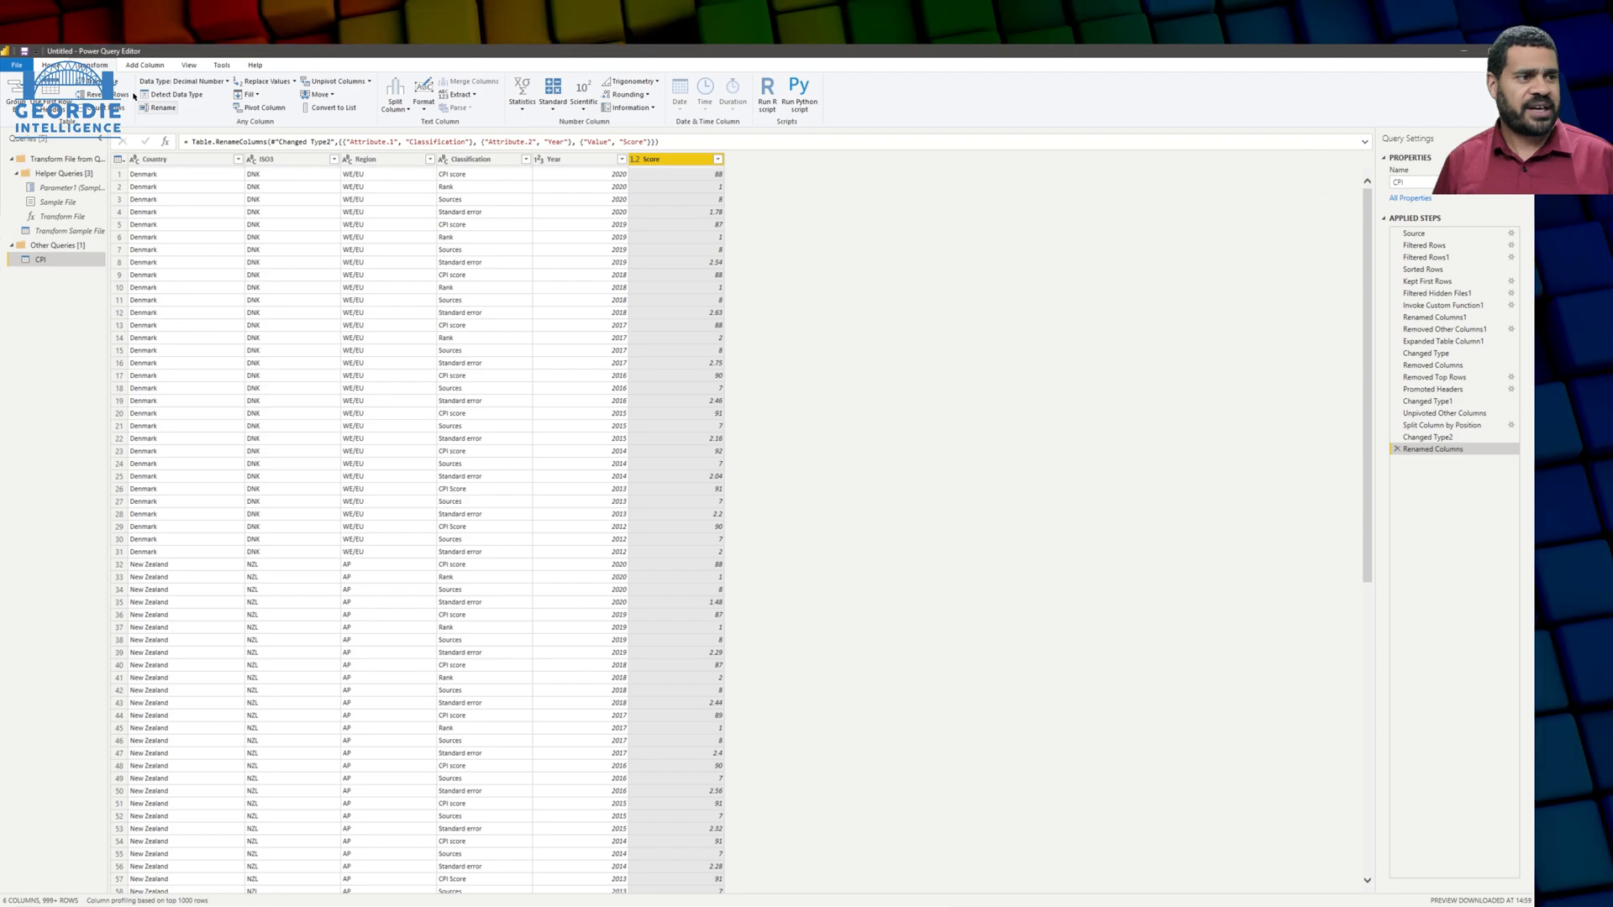
left_click(52, 65)
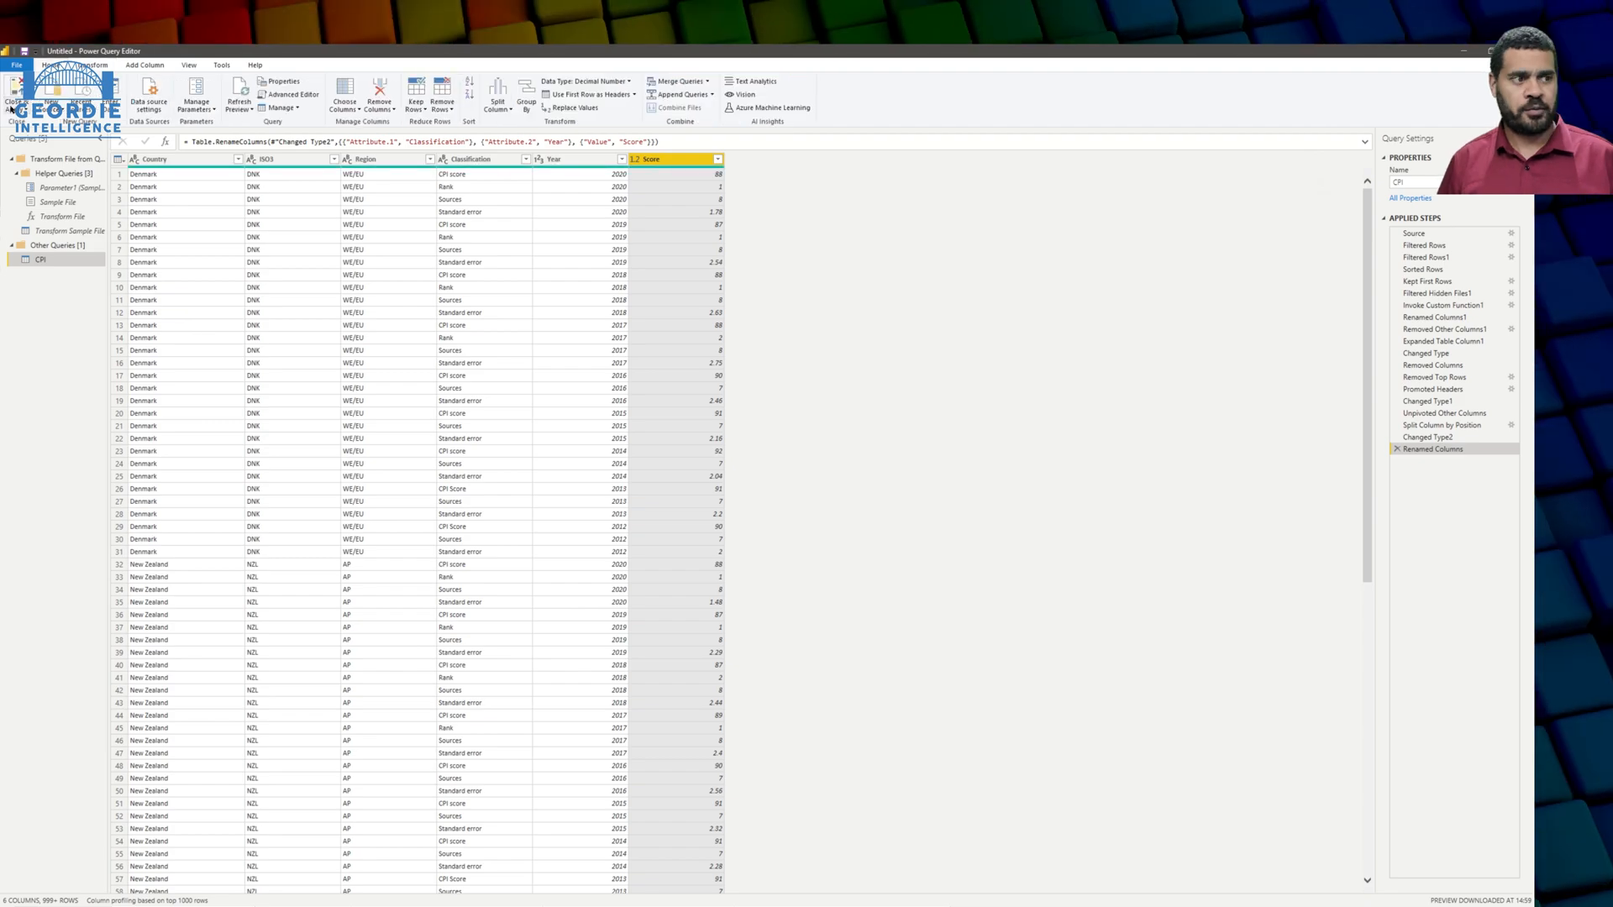
left_click(12, 109)
left_click(23, 147)
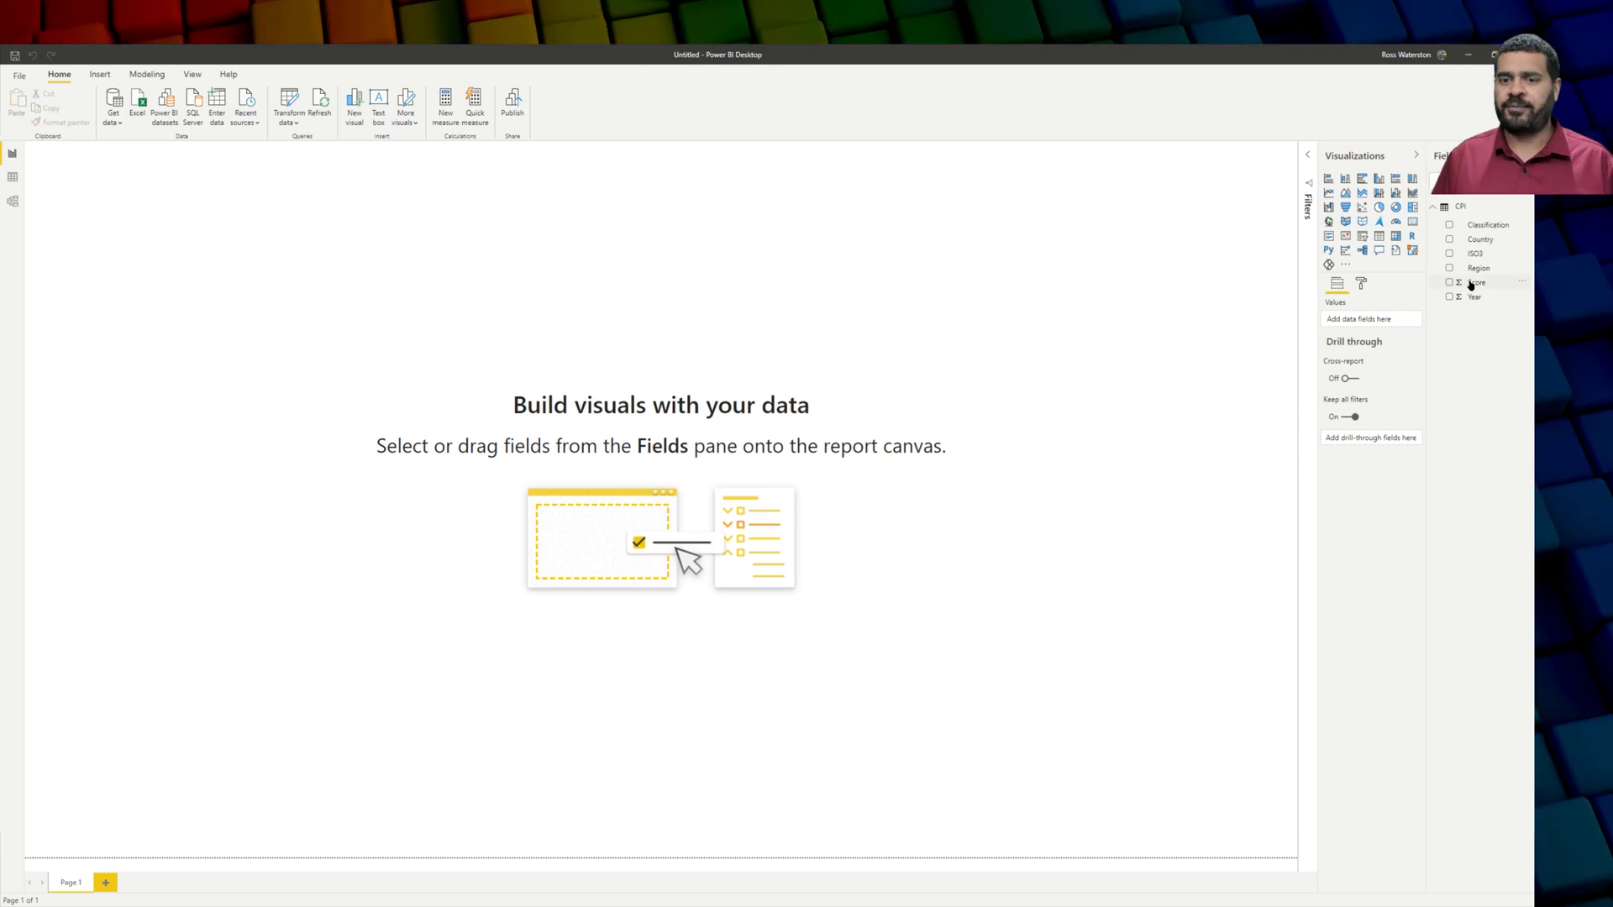
In the loaded table data, filter Classification to CPI score and check which values the Year column offers.
left_click(12, 179)
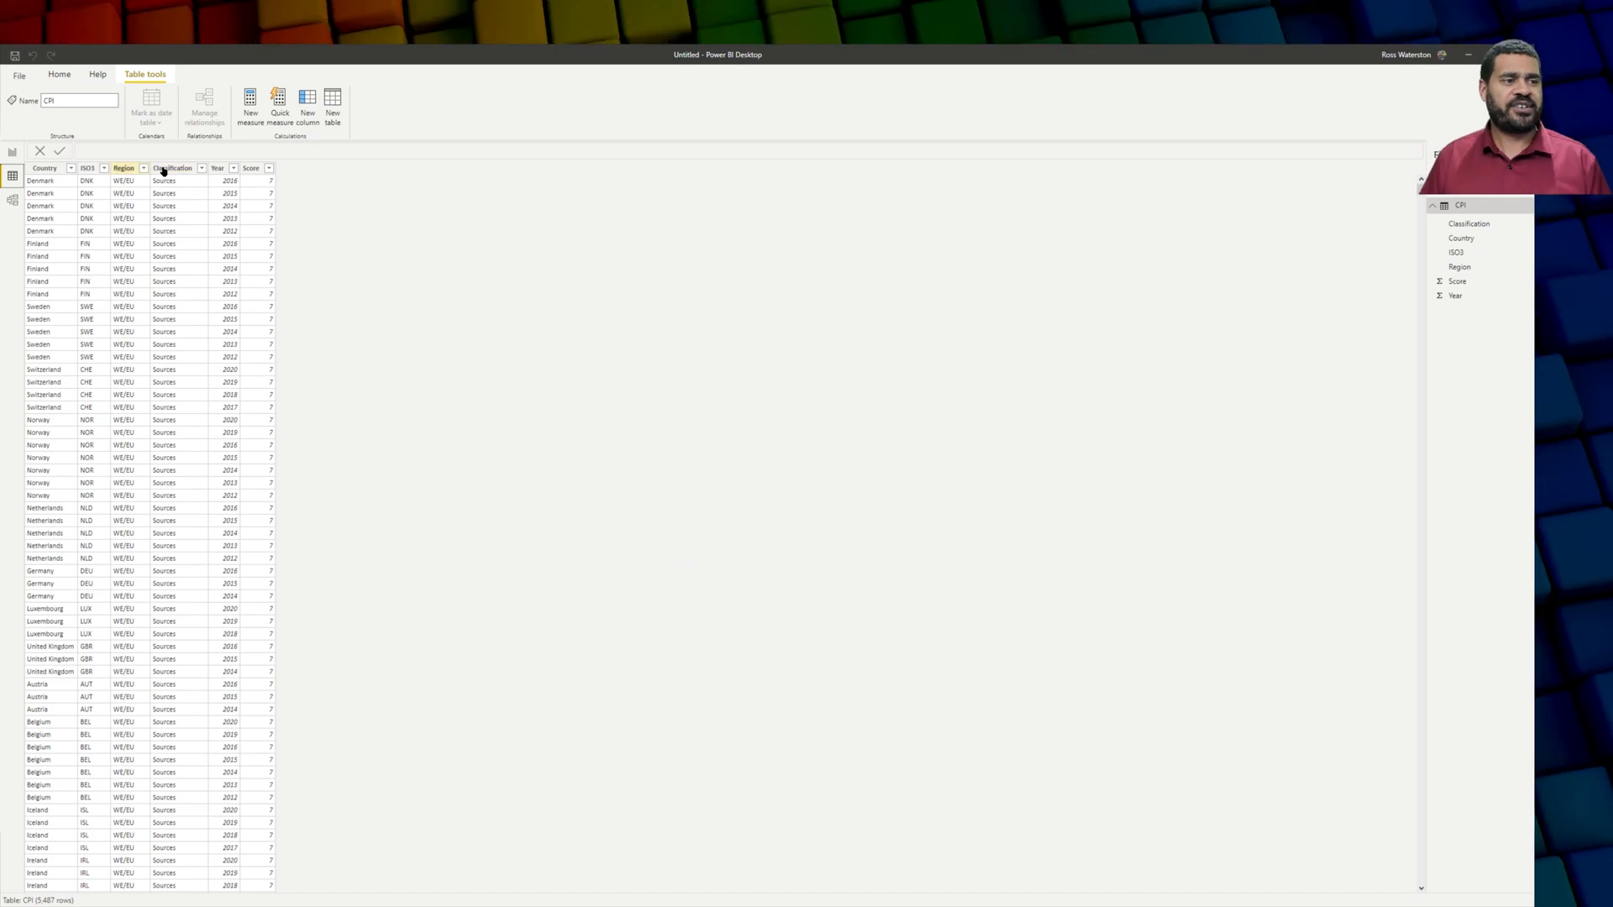
left_click(202, 168)
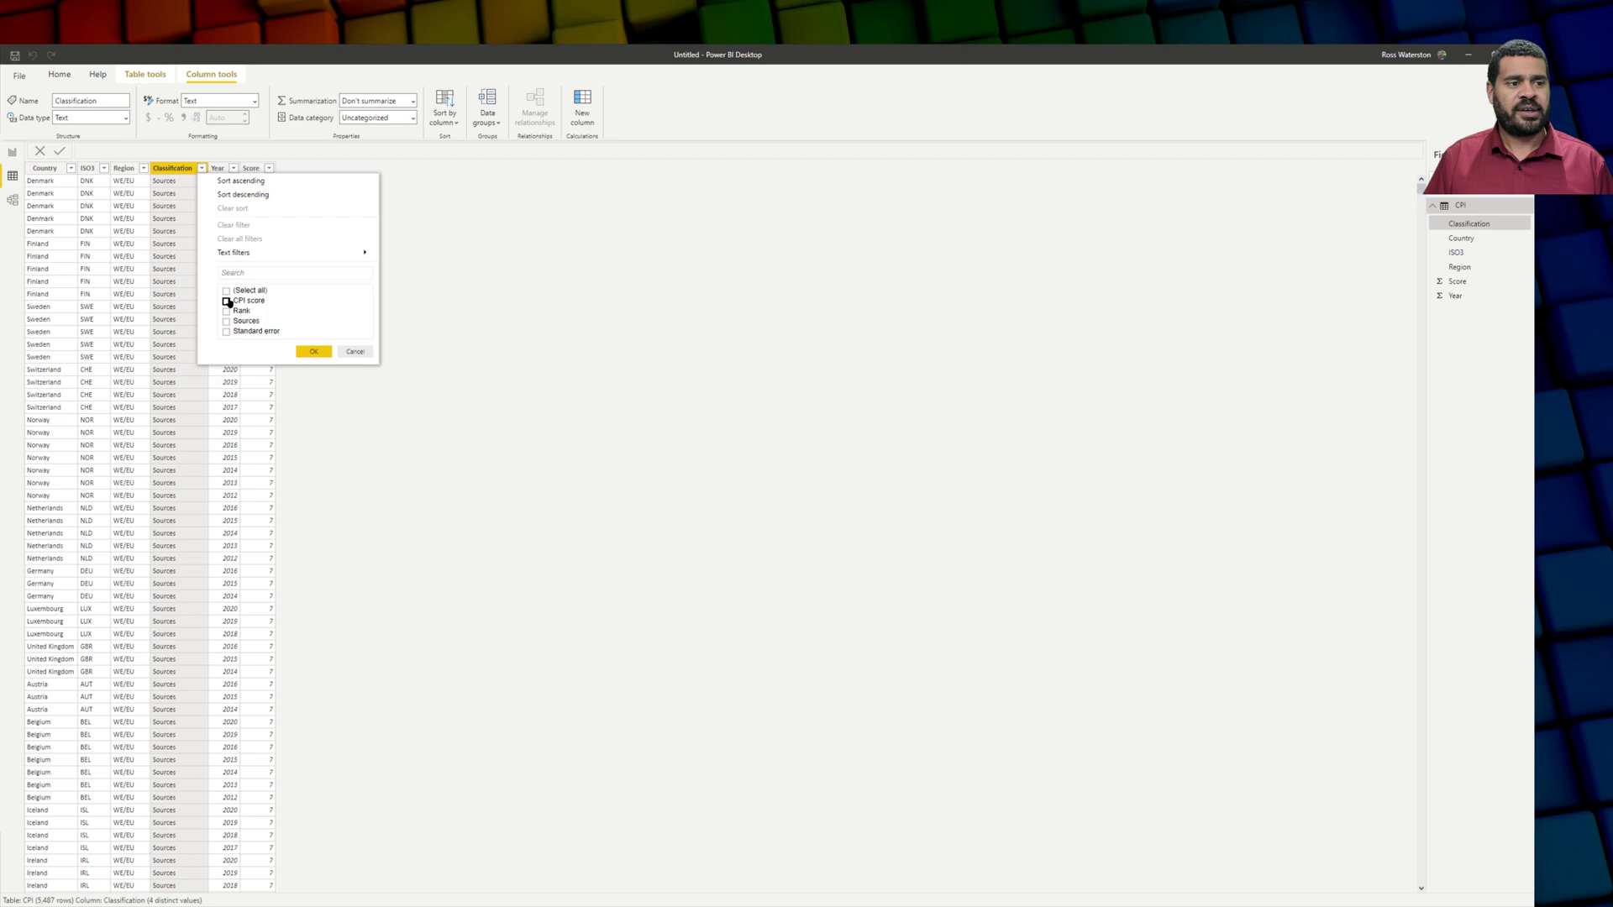
left_click(227, 301)
left_click(313, 352)
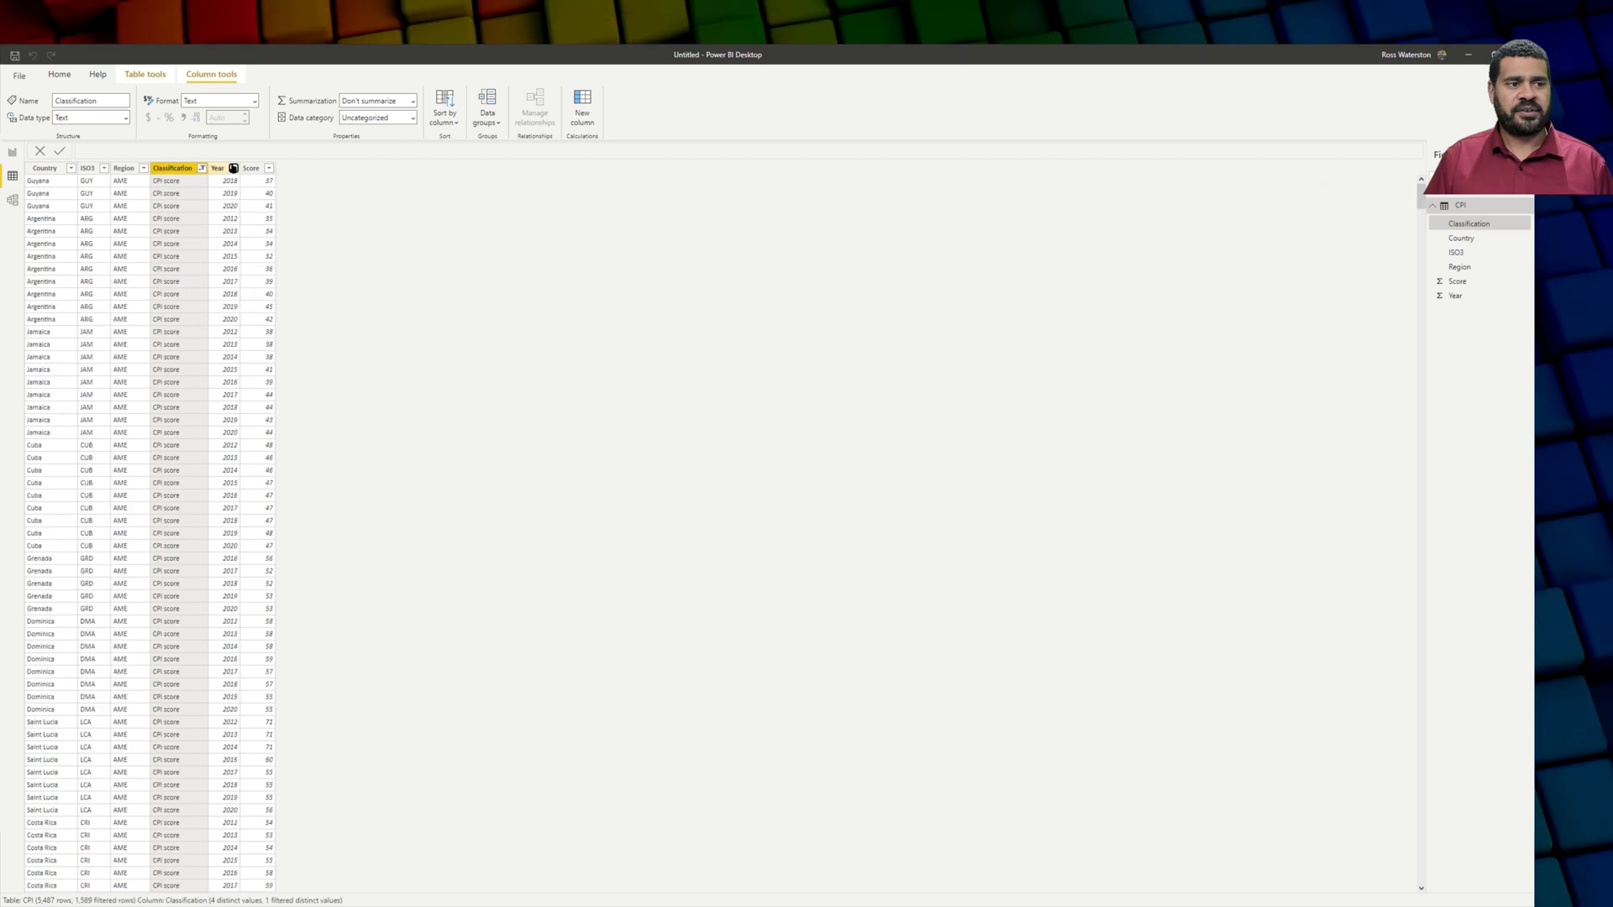
left_click(234, 168)
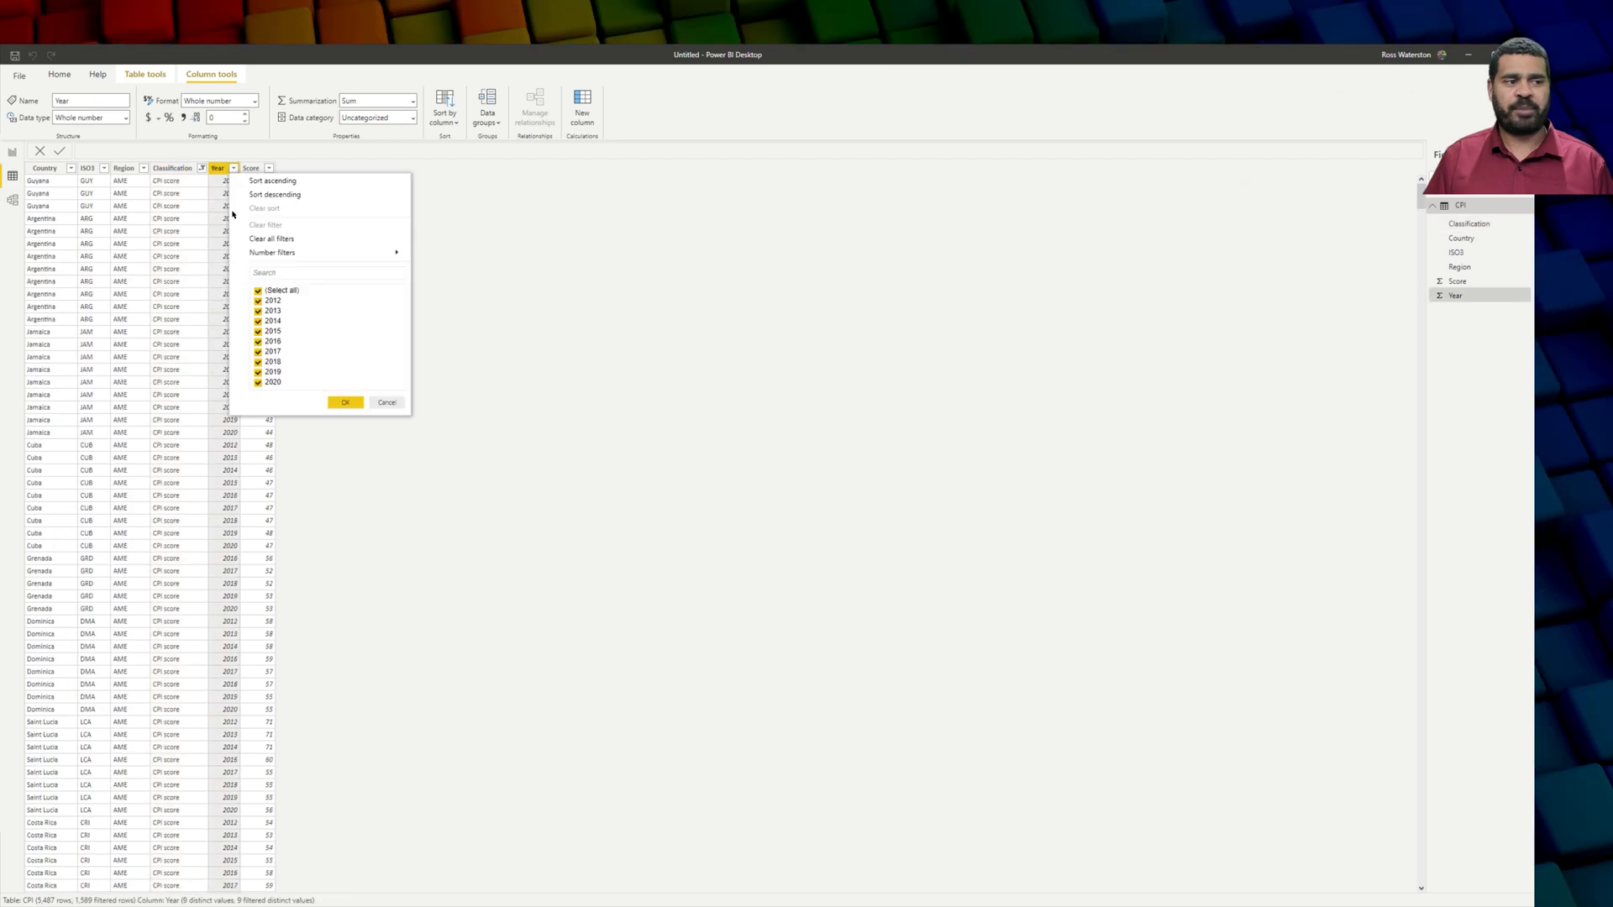
left_click(402, 406)
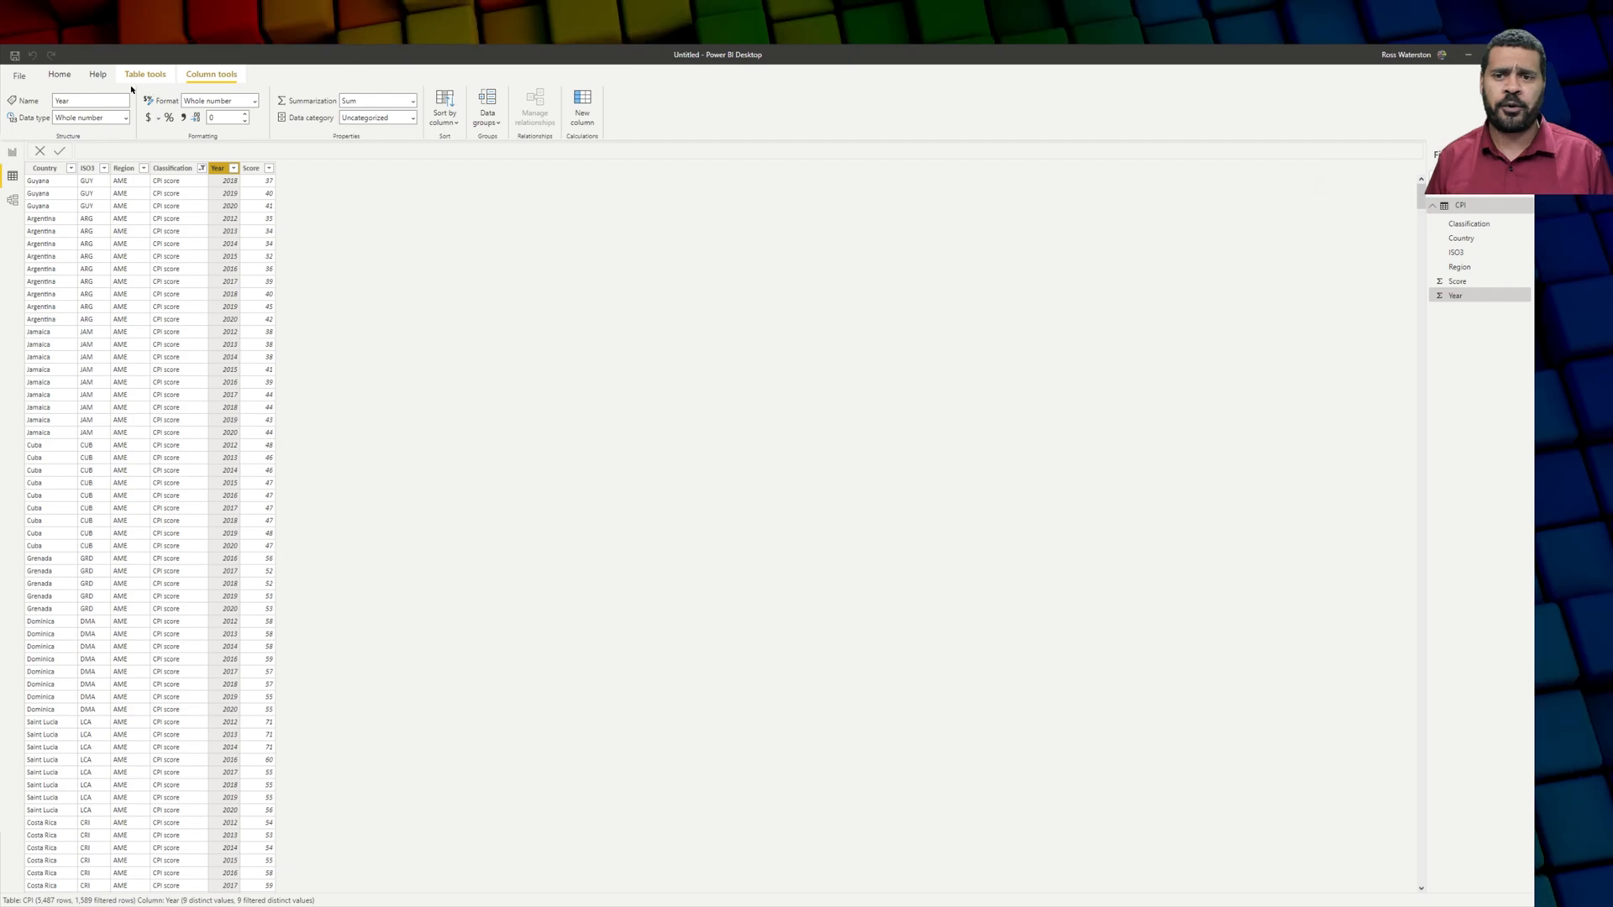
left_click(59, 74)
left_click(260, 114)
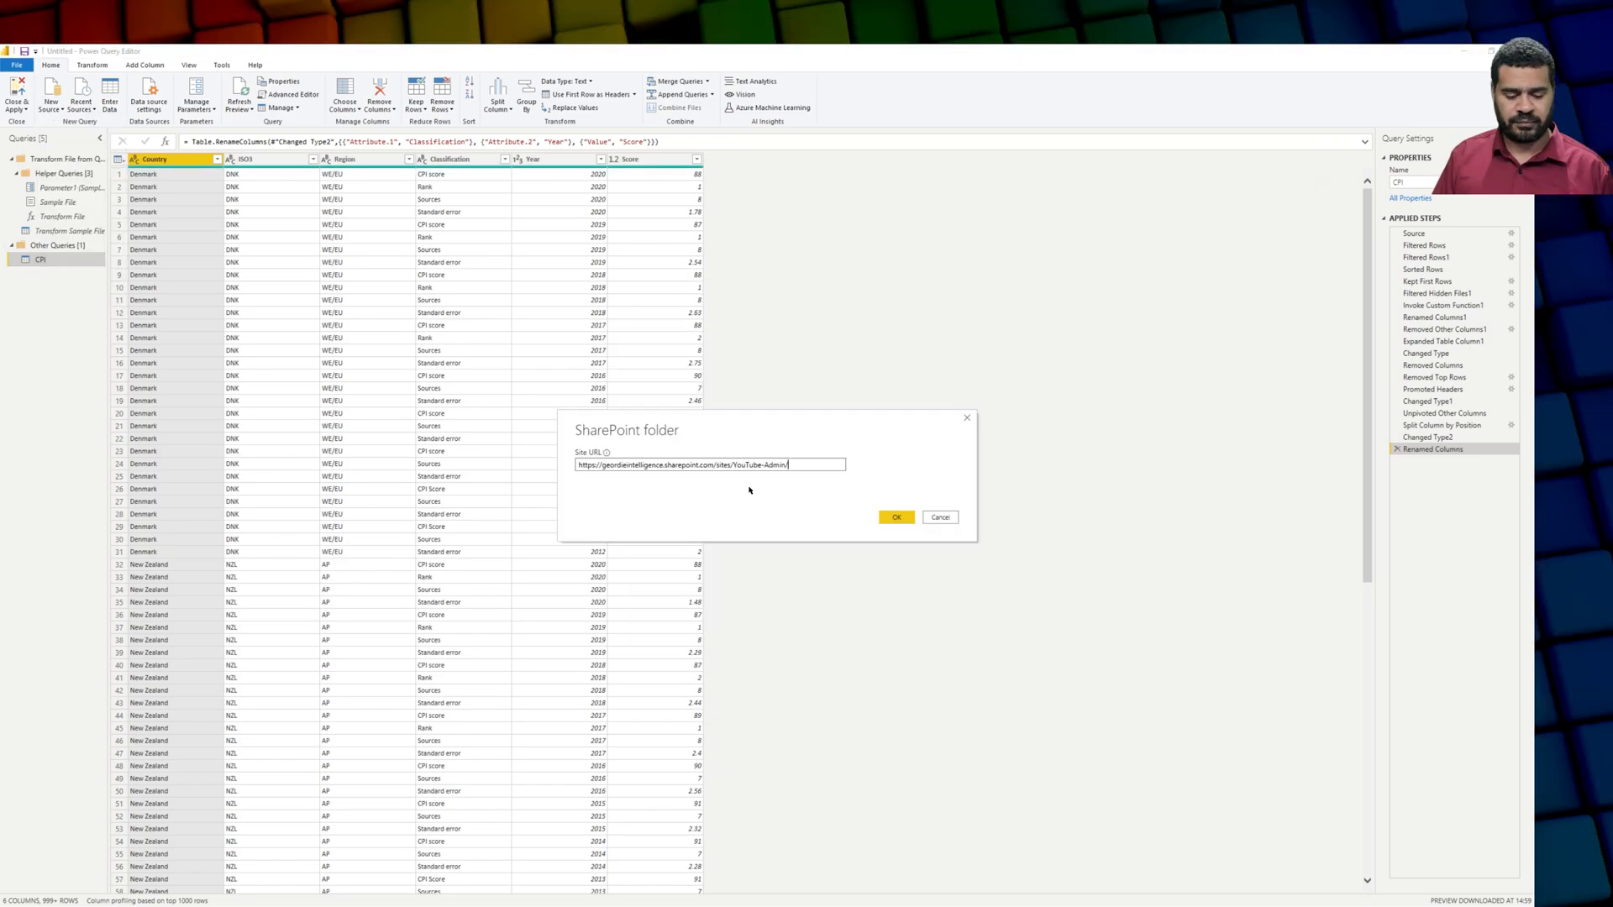
key("Return")
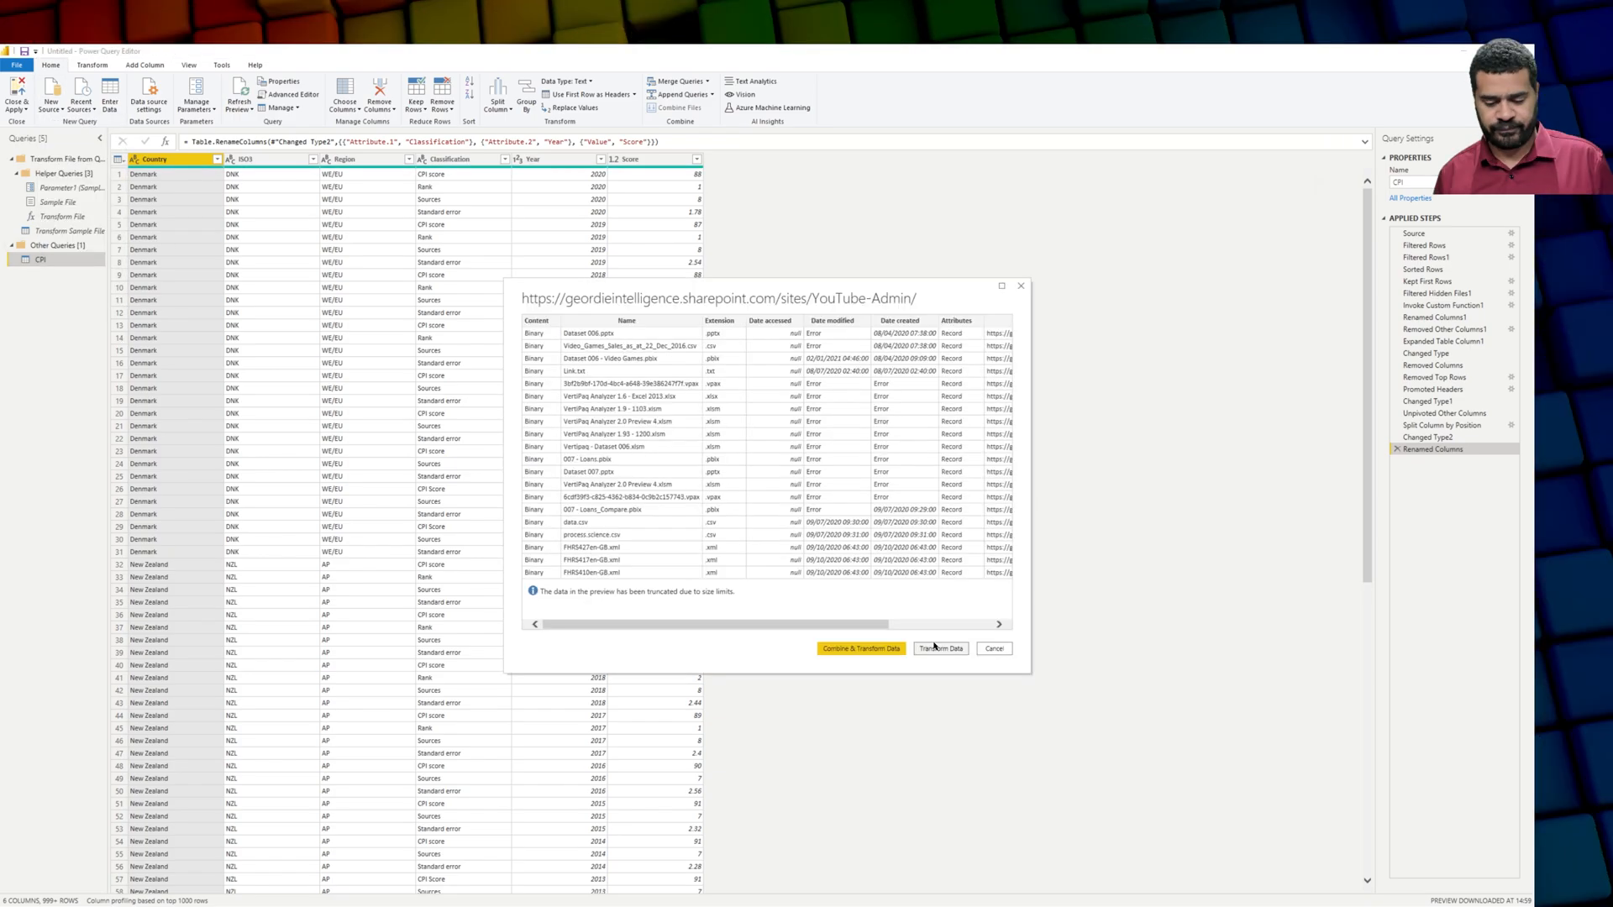
left_click(934, 645)
Filter the Folder Path column to the Datasets/CPI folder, searching its values for cpi.
left_click(1056, 159)
left_click(934, 268)
type("cpi")
left_click(995, 501)
Filter the Name column to file names that contain GlobalTables.
left_click(362, 160)
mouse_move(319, 248)
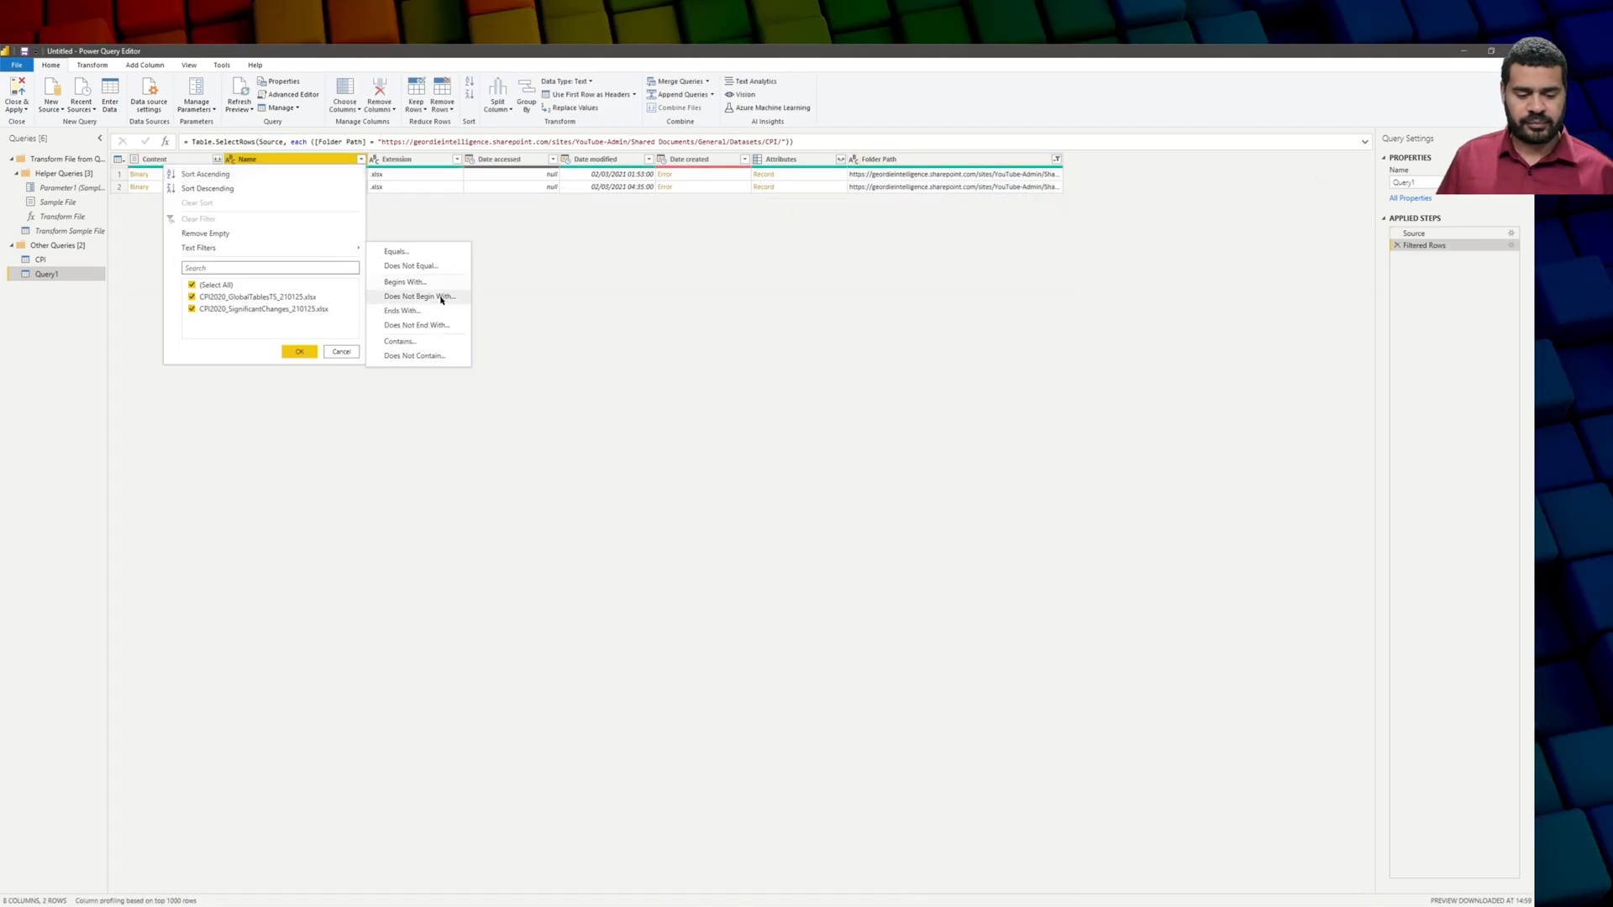
left_click(404, 341)
type("GlobalTables")
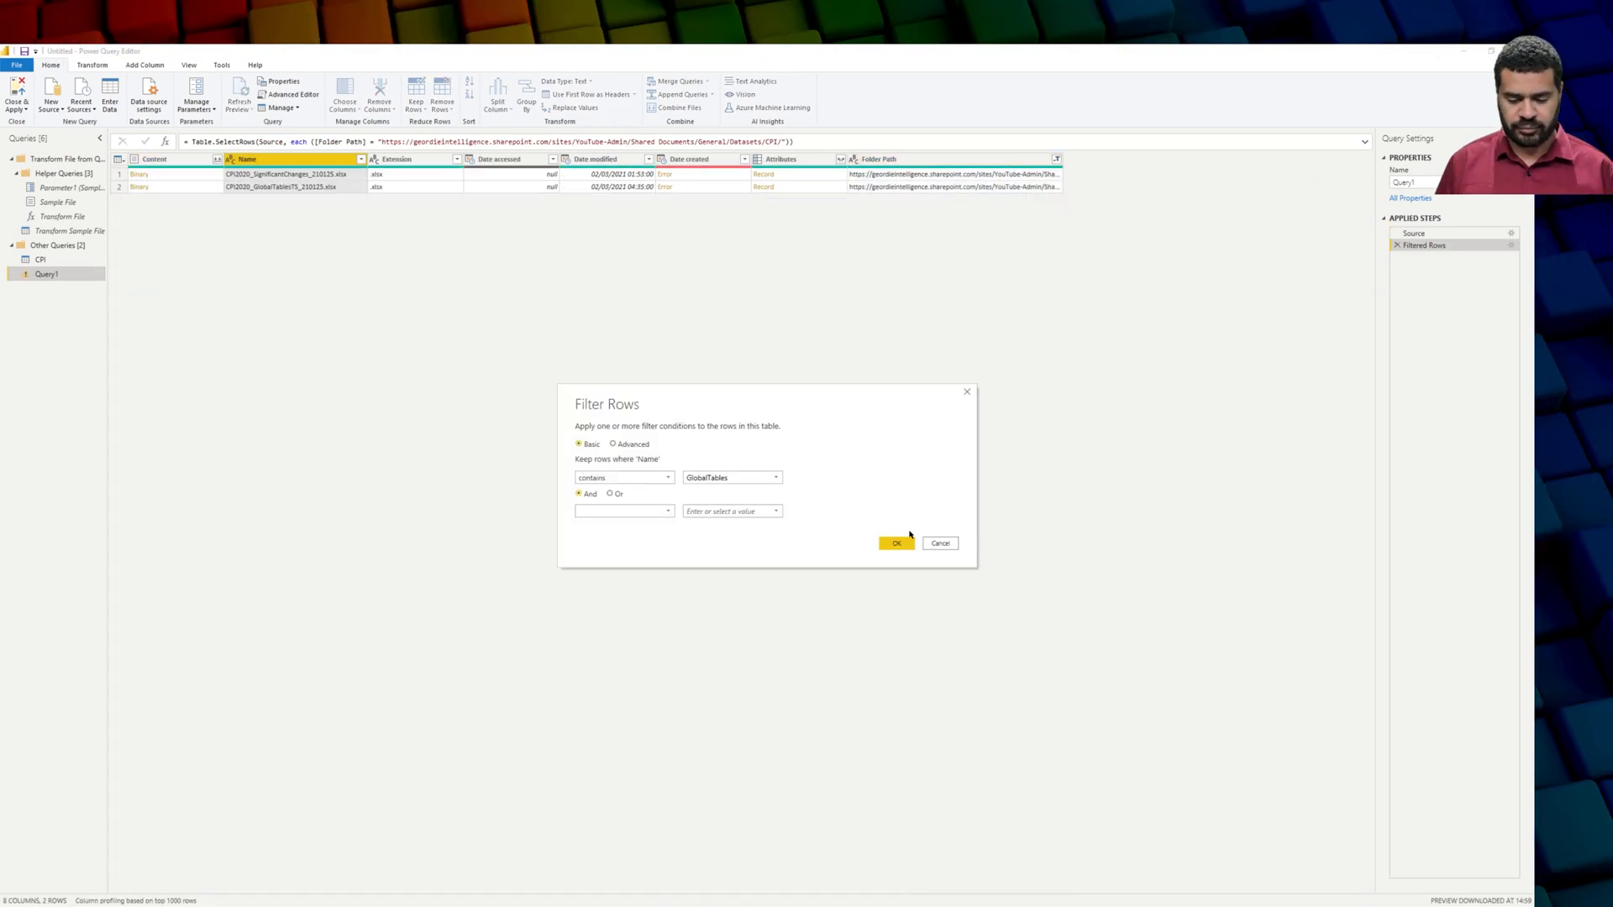
left_click(896, 544)
Sort the files by Date modified in descending order and keep only the top 1 row.
left_click(648, 160)
left_click(500, 188)
left_click(416, 104)
left_click(447, 123)
type("1")
left_click(897, 521)
Combine the binary file in the Content column, extracting the CPI2020 sheet.
left_click(168, 159)
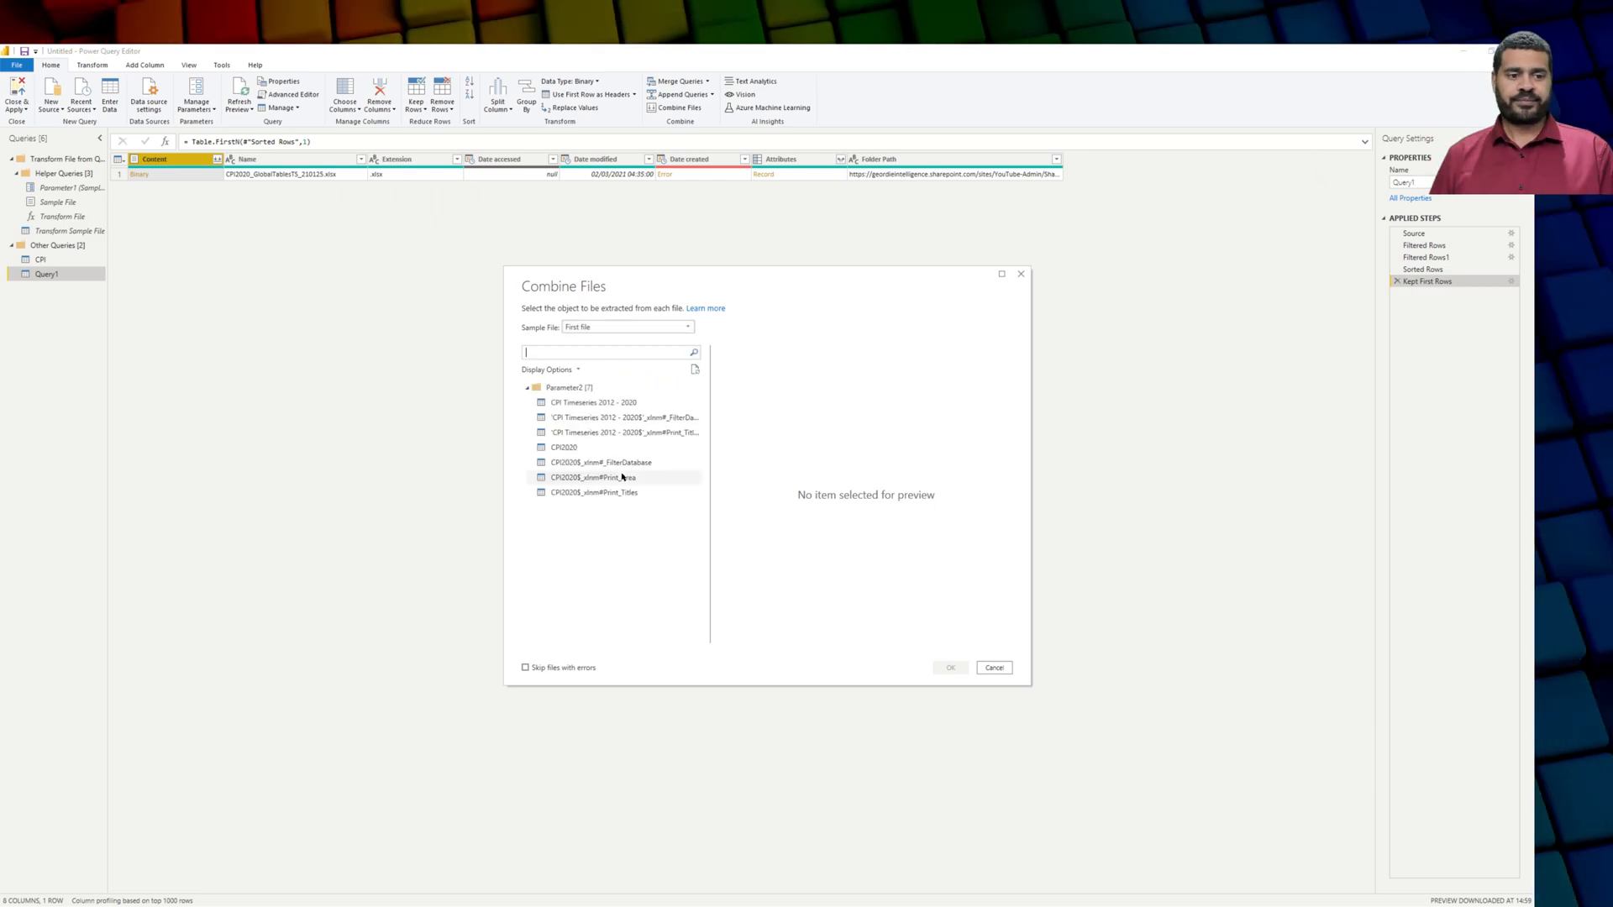
left_click(605, 446)
left_click(950, 668)
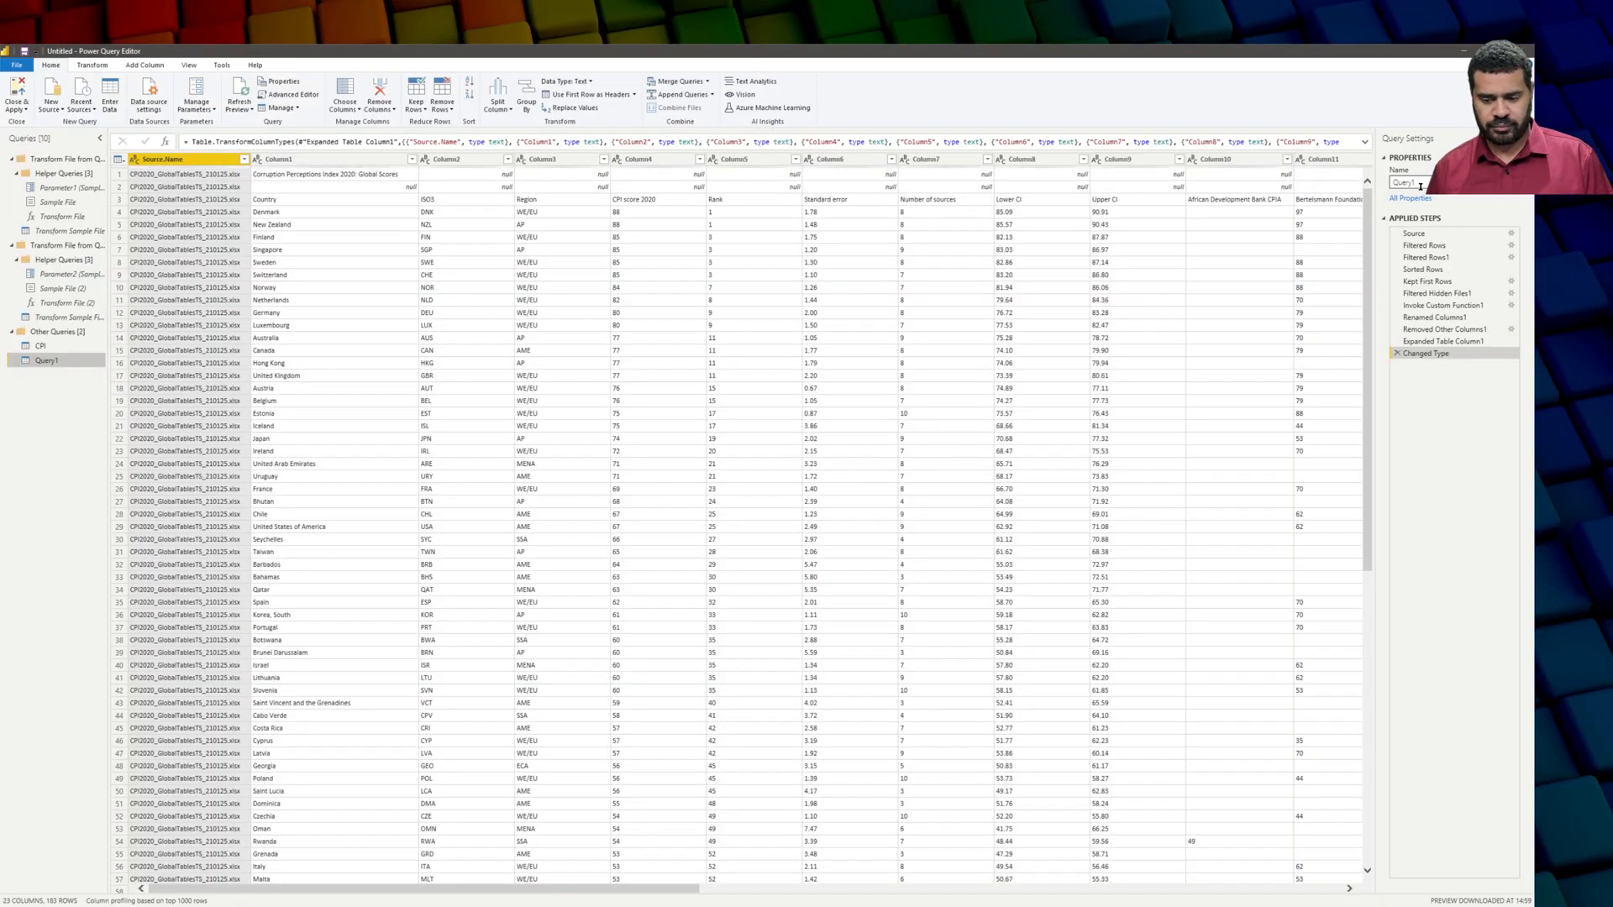
Rename the new query as CY_Base and disable its loading into the report.
double_click(1420, 187)
type("CY_Base")
key("Return")
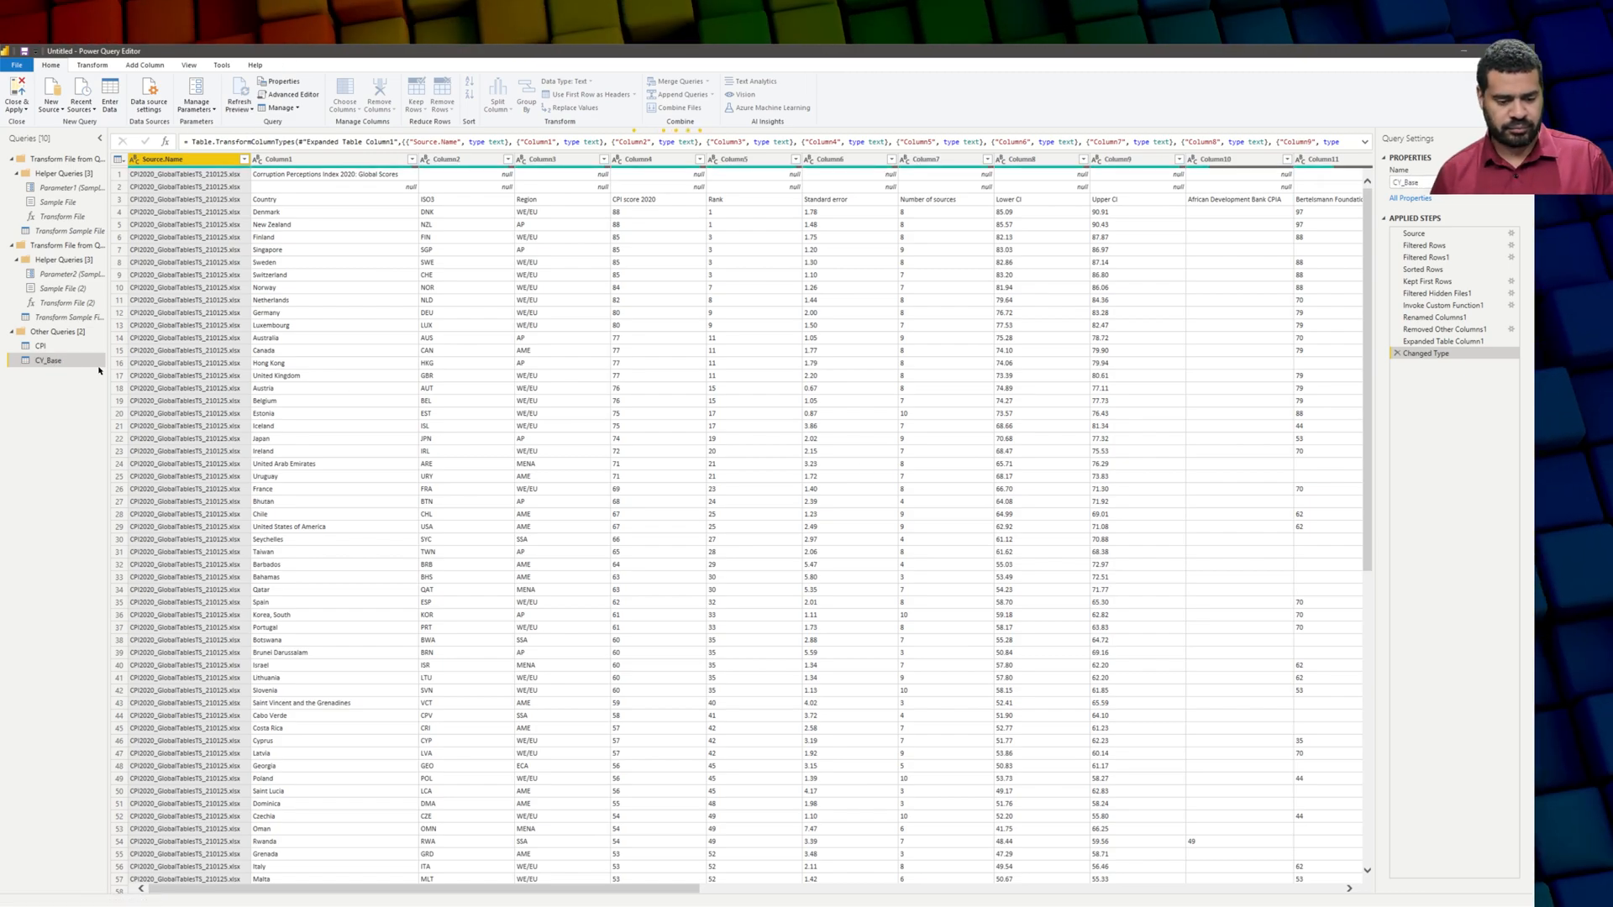
right_click(73, 362)
left_click(101, 425)
Remove the Source.Name column from CY_Base and display the query's table again.
right_click(202, 160)
left_click(235, 184)
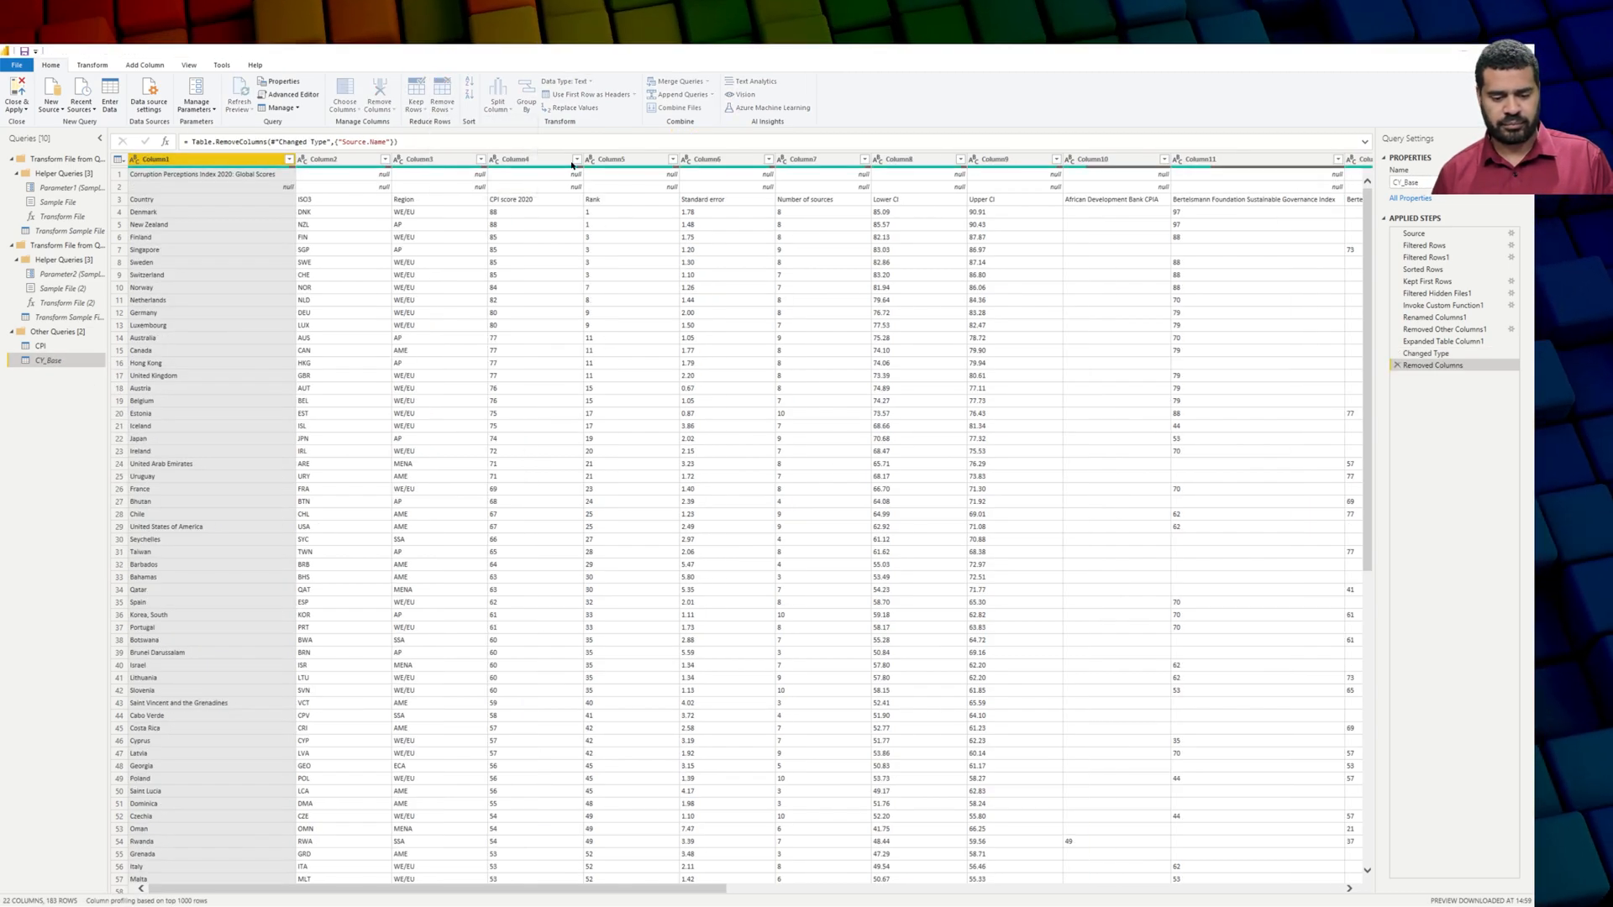
right_click(36, 361)
left_click(76, 475)
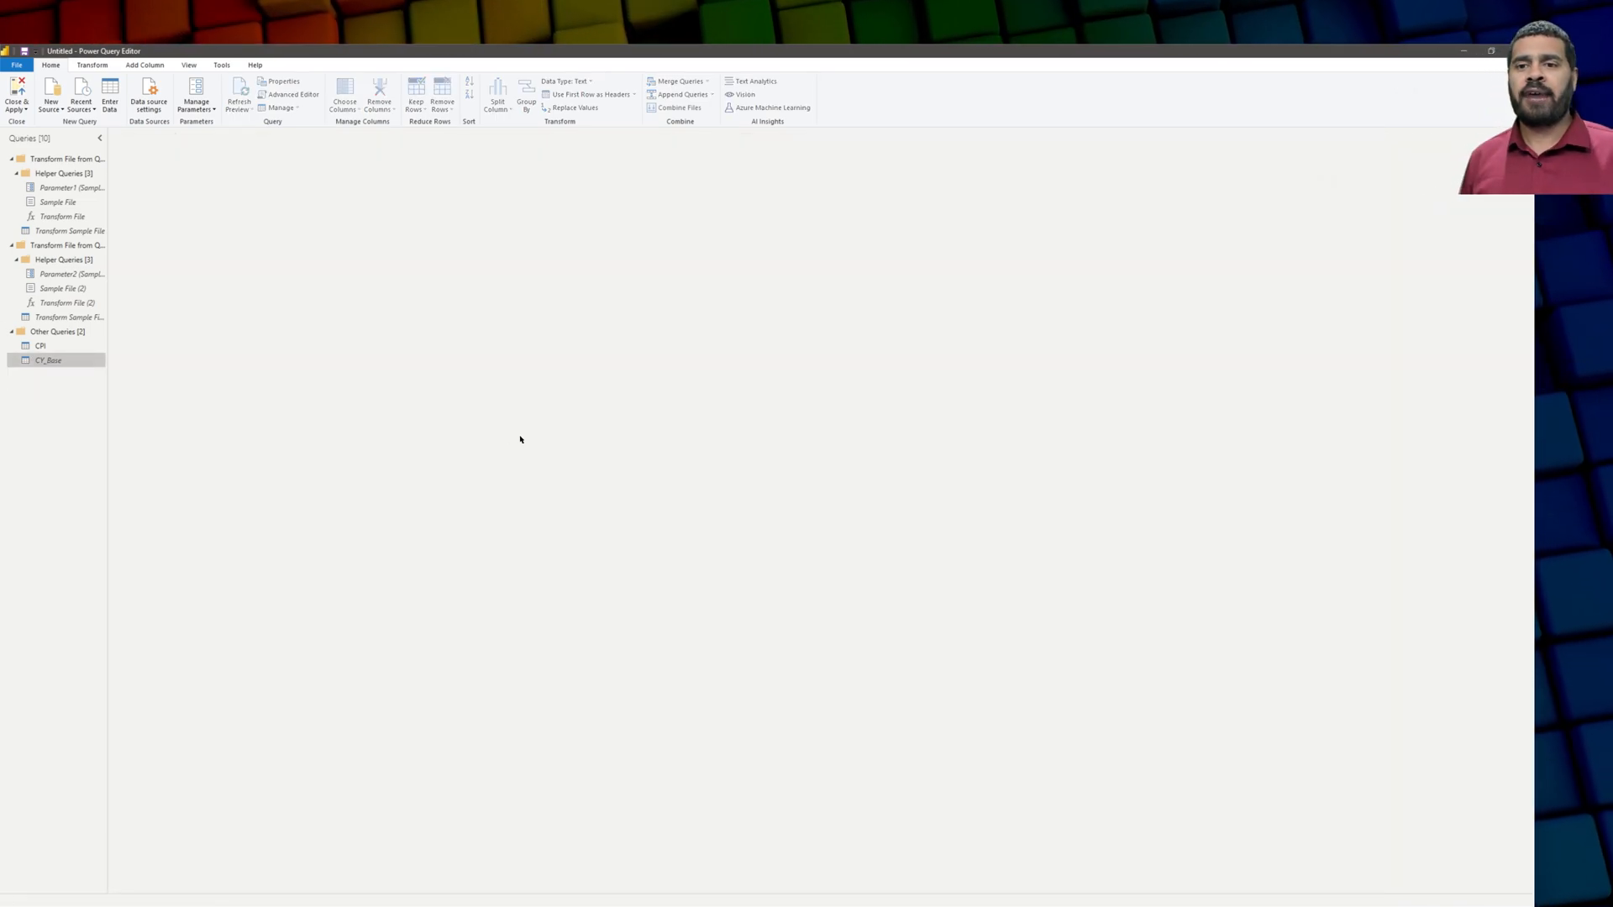
left_click(65, 361)
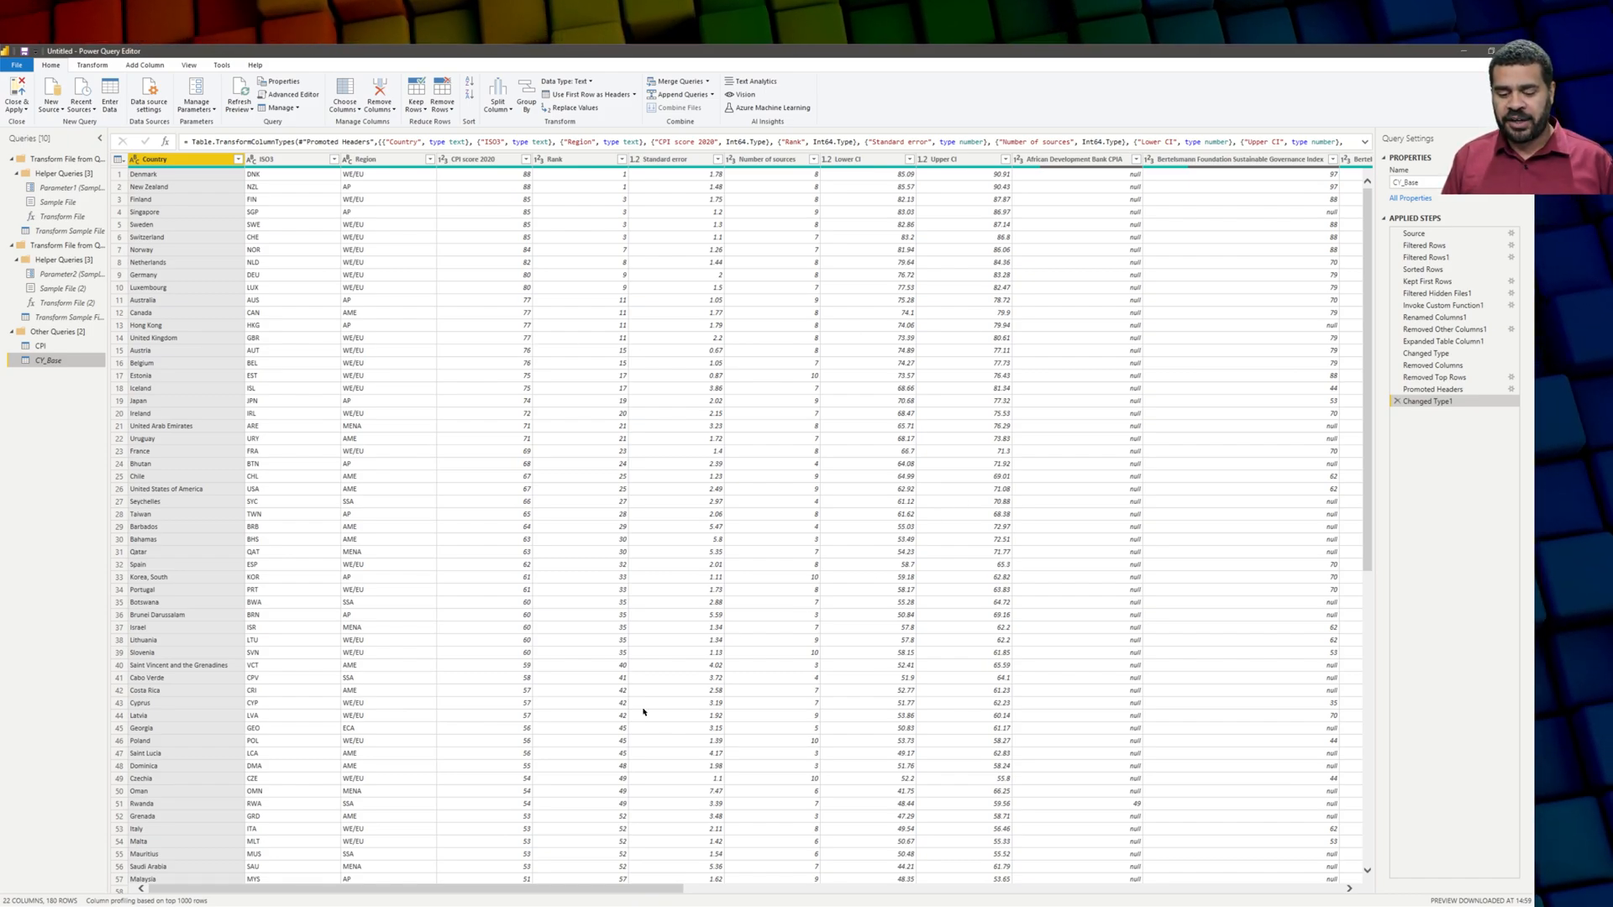
Examine the CY_Base columns, including the source index columns after Upper CI, and highlight Country through Upper CI before selecting ISO3.
left_click_drag(570, 884, 695, 889)
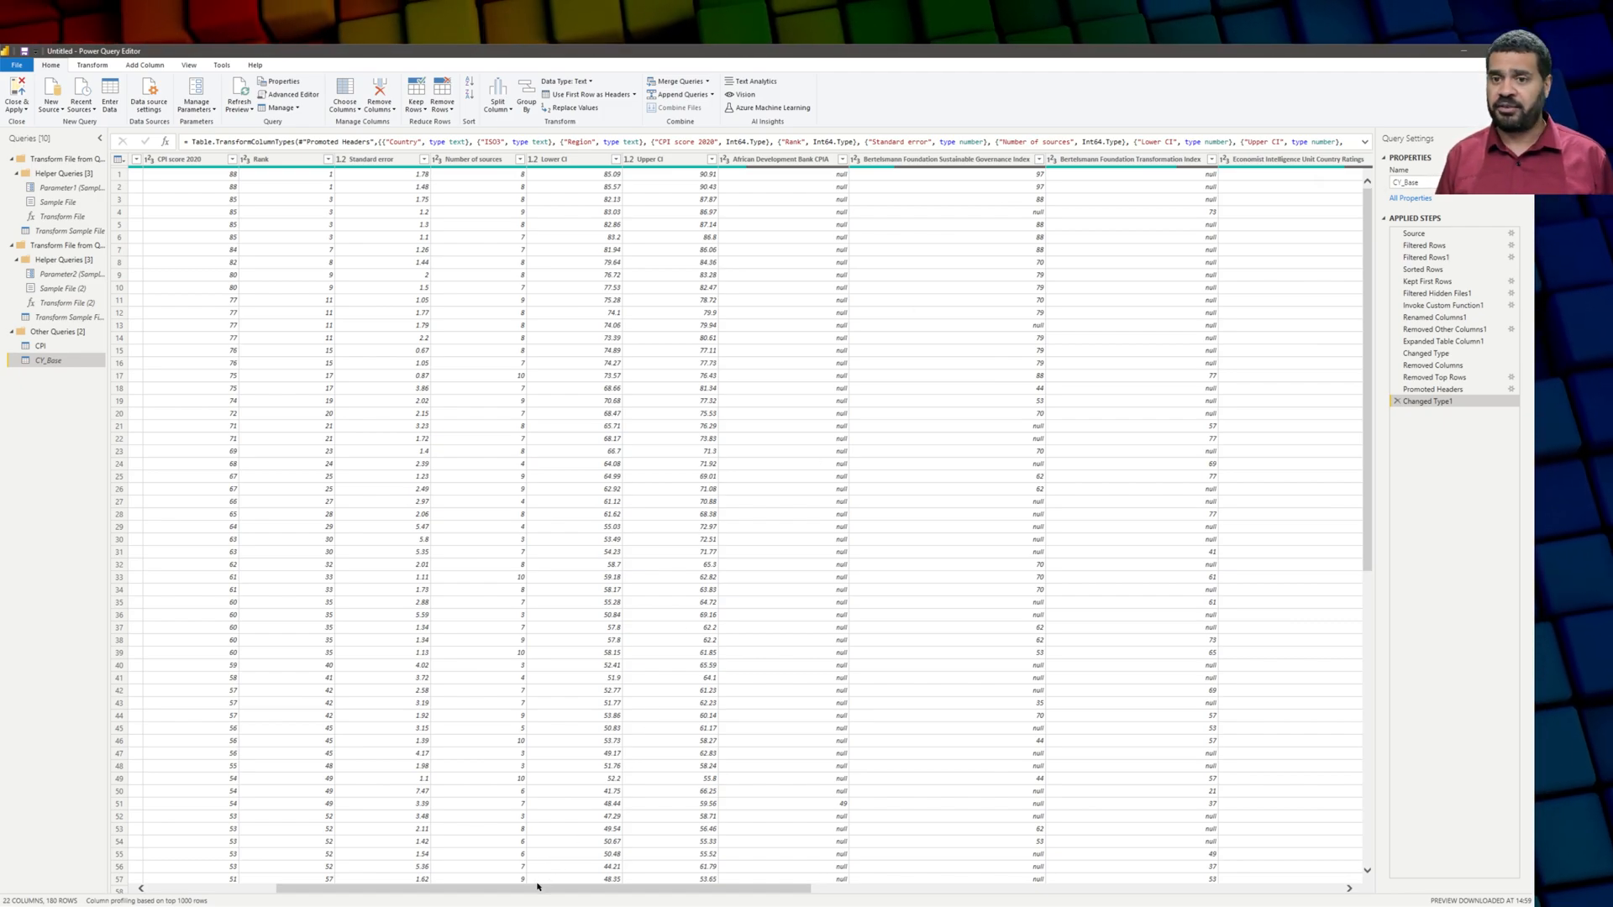
left_click_drag(533, 889, 404, 888)
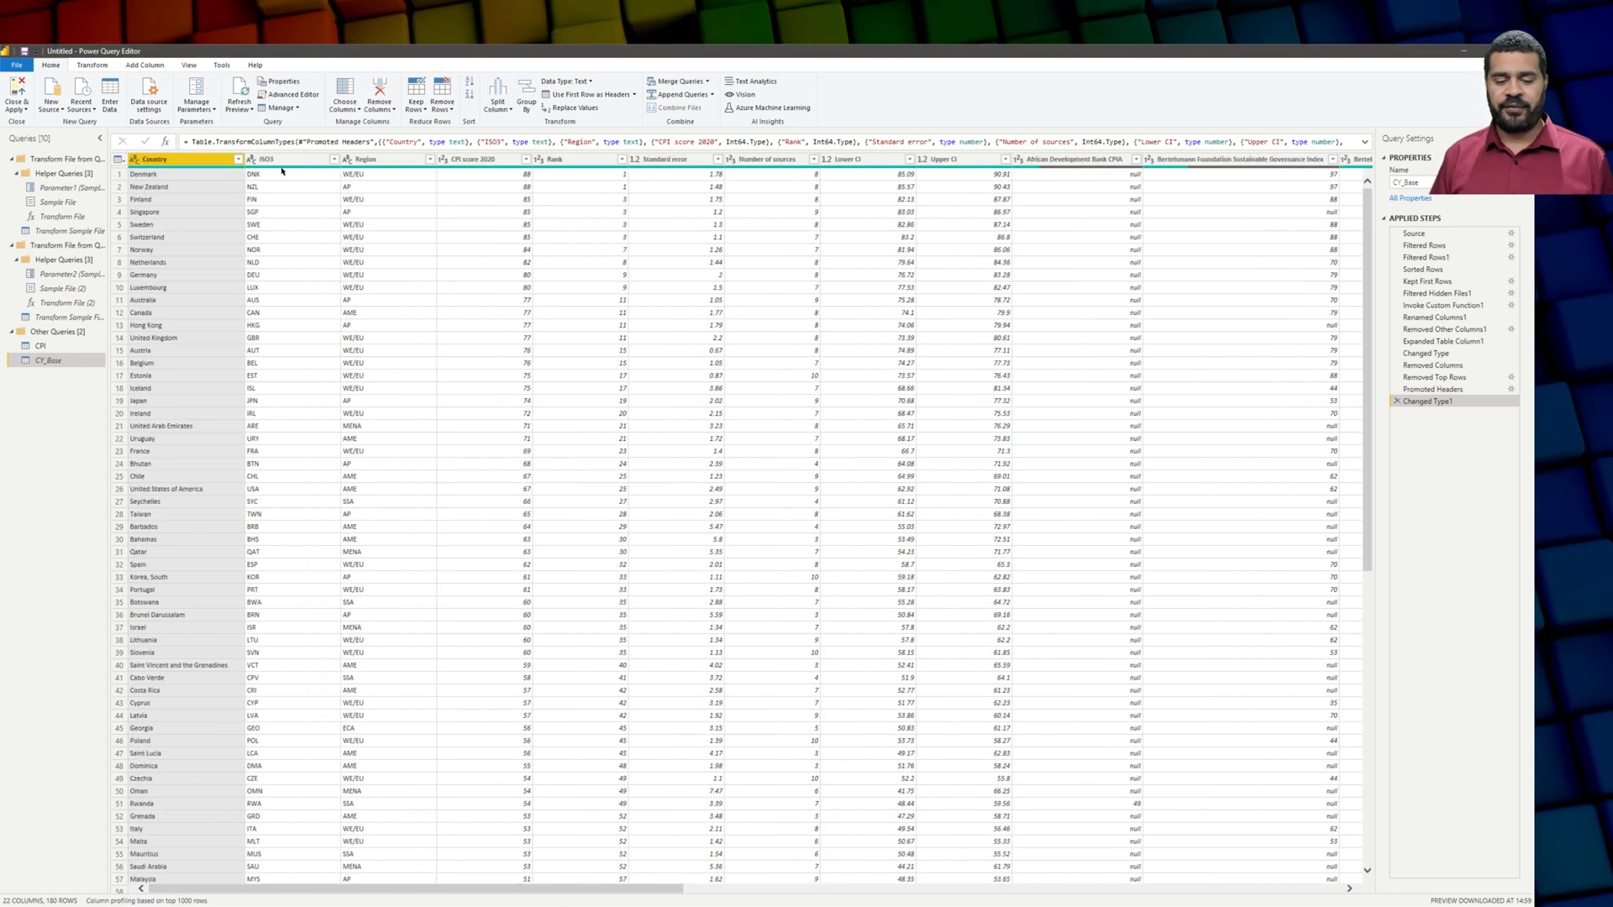
left_click(973, 163, "shift")
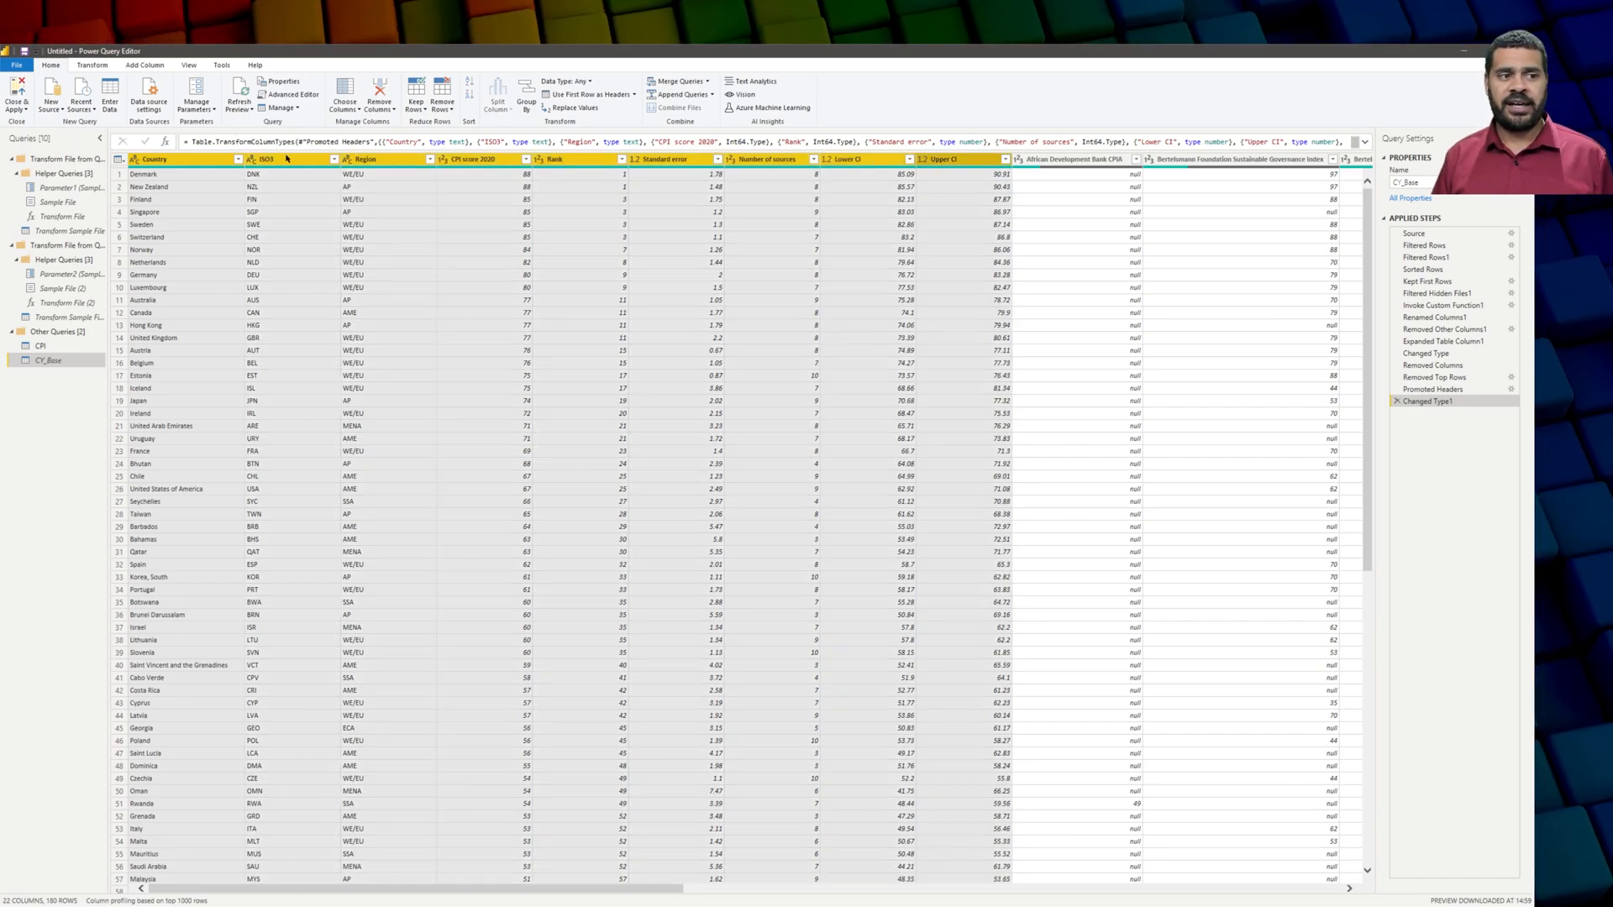
left_click(284, 164)
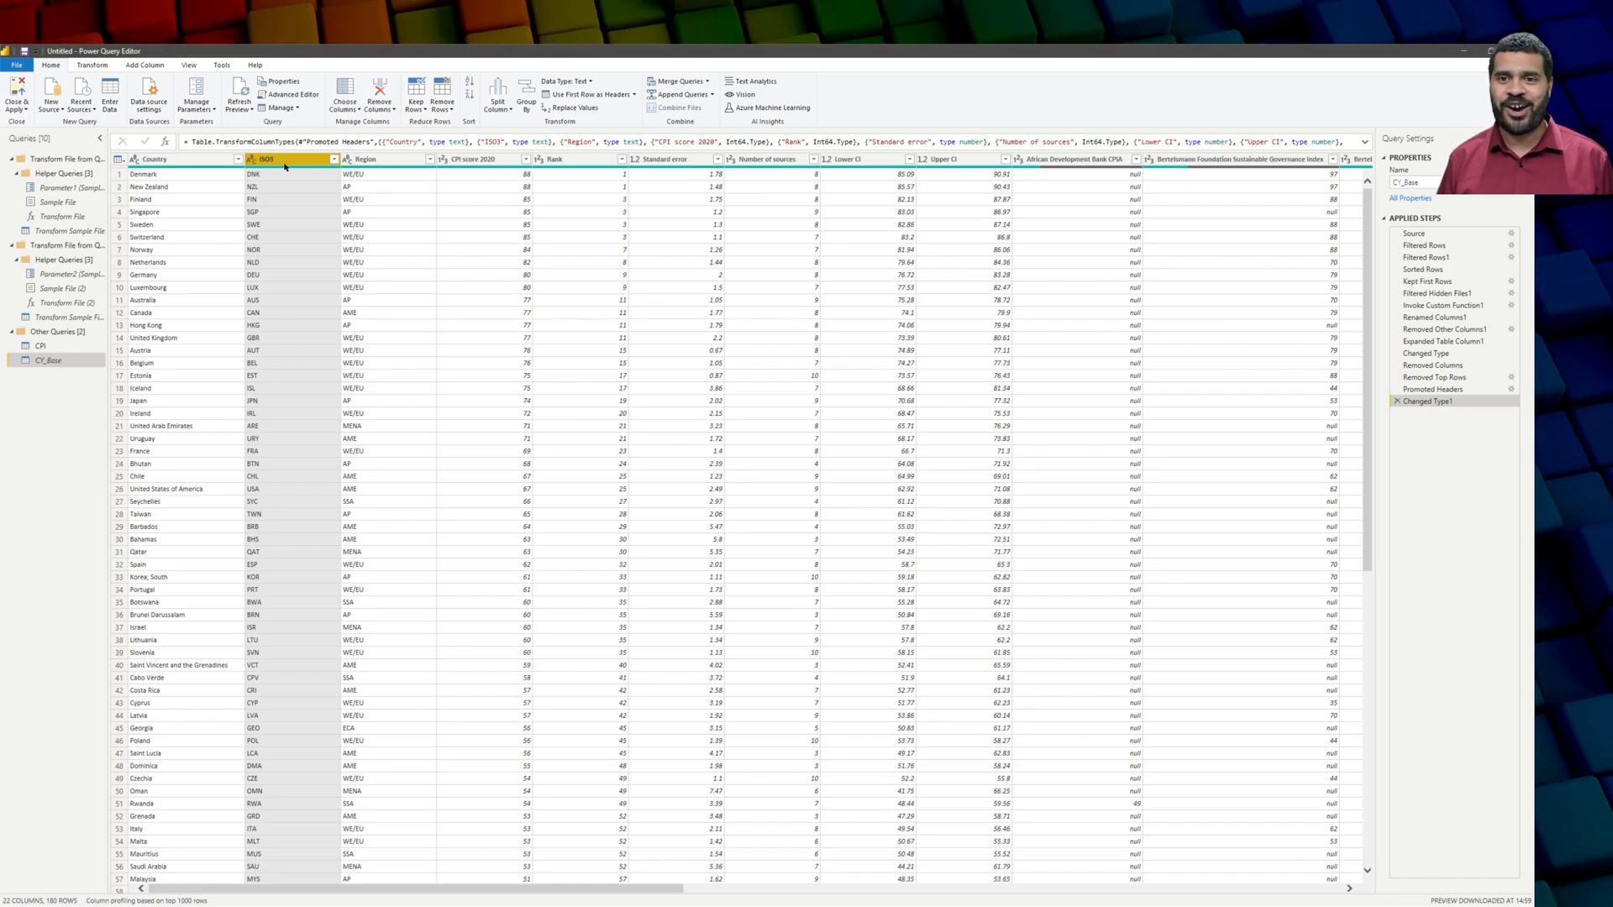
Create a query named CY that references CY_Base, keeping only the columns from Country through Upper CI.
right_click(57, 361)
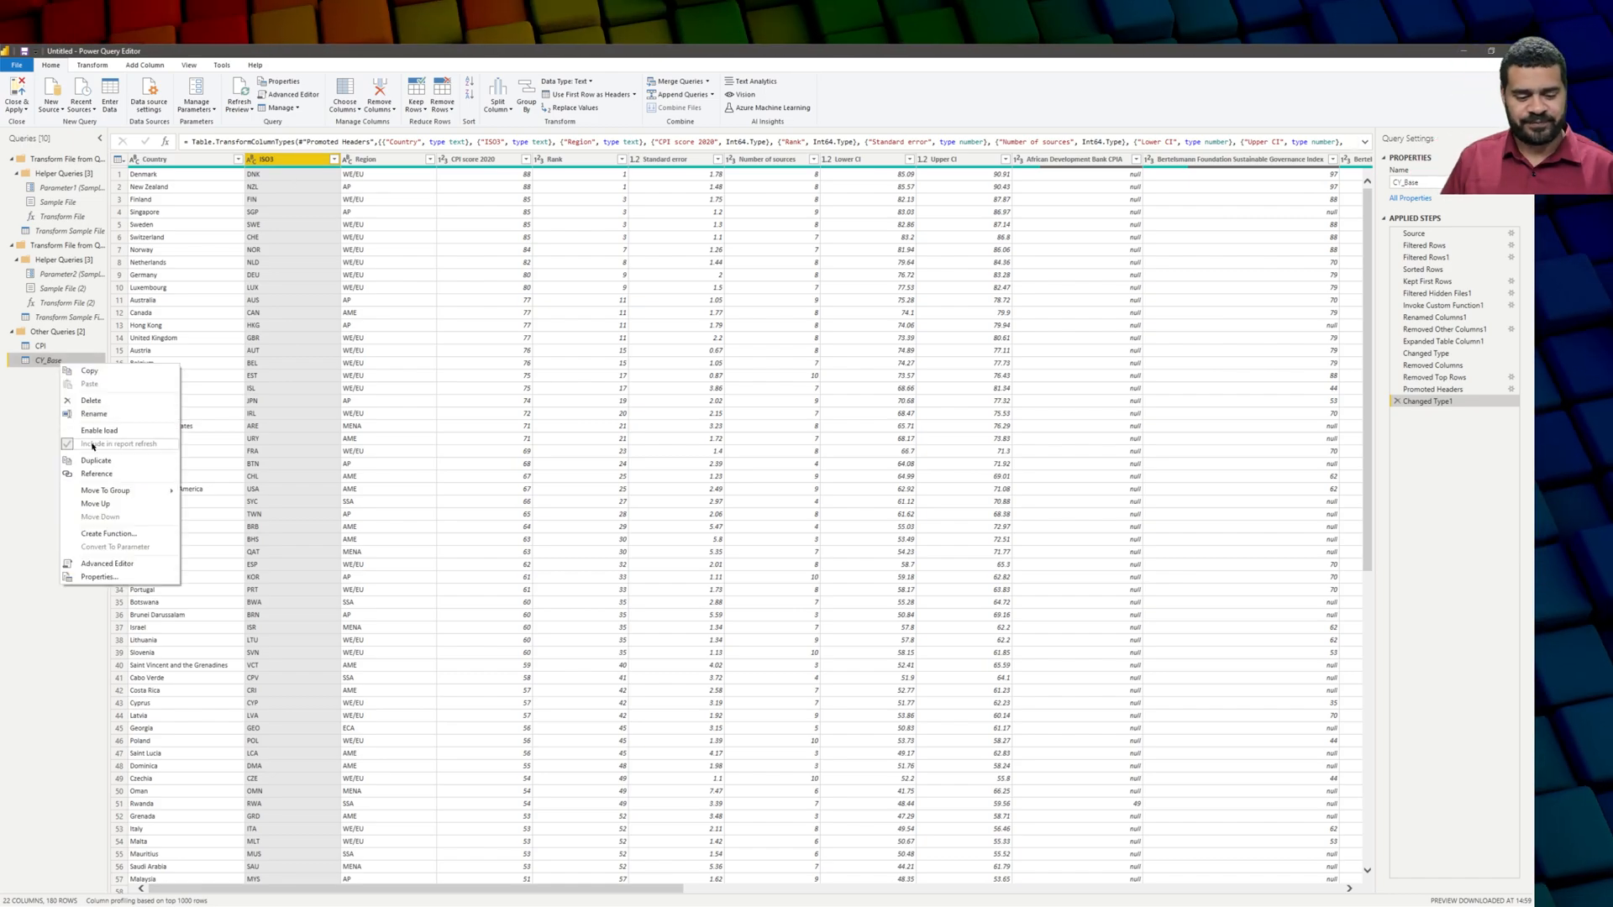
left_click(100, 476)
left_click_drag(1430, 182, 1403, 182)
key("BackSpace")
key("Return")
Create another query that references CY_Base and name it CY_Extras.
left_click(49, 361)
right_click(55, 361)
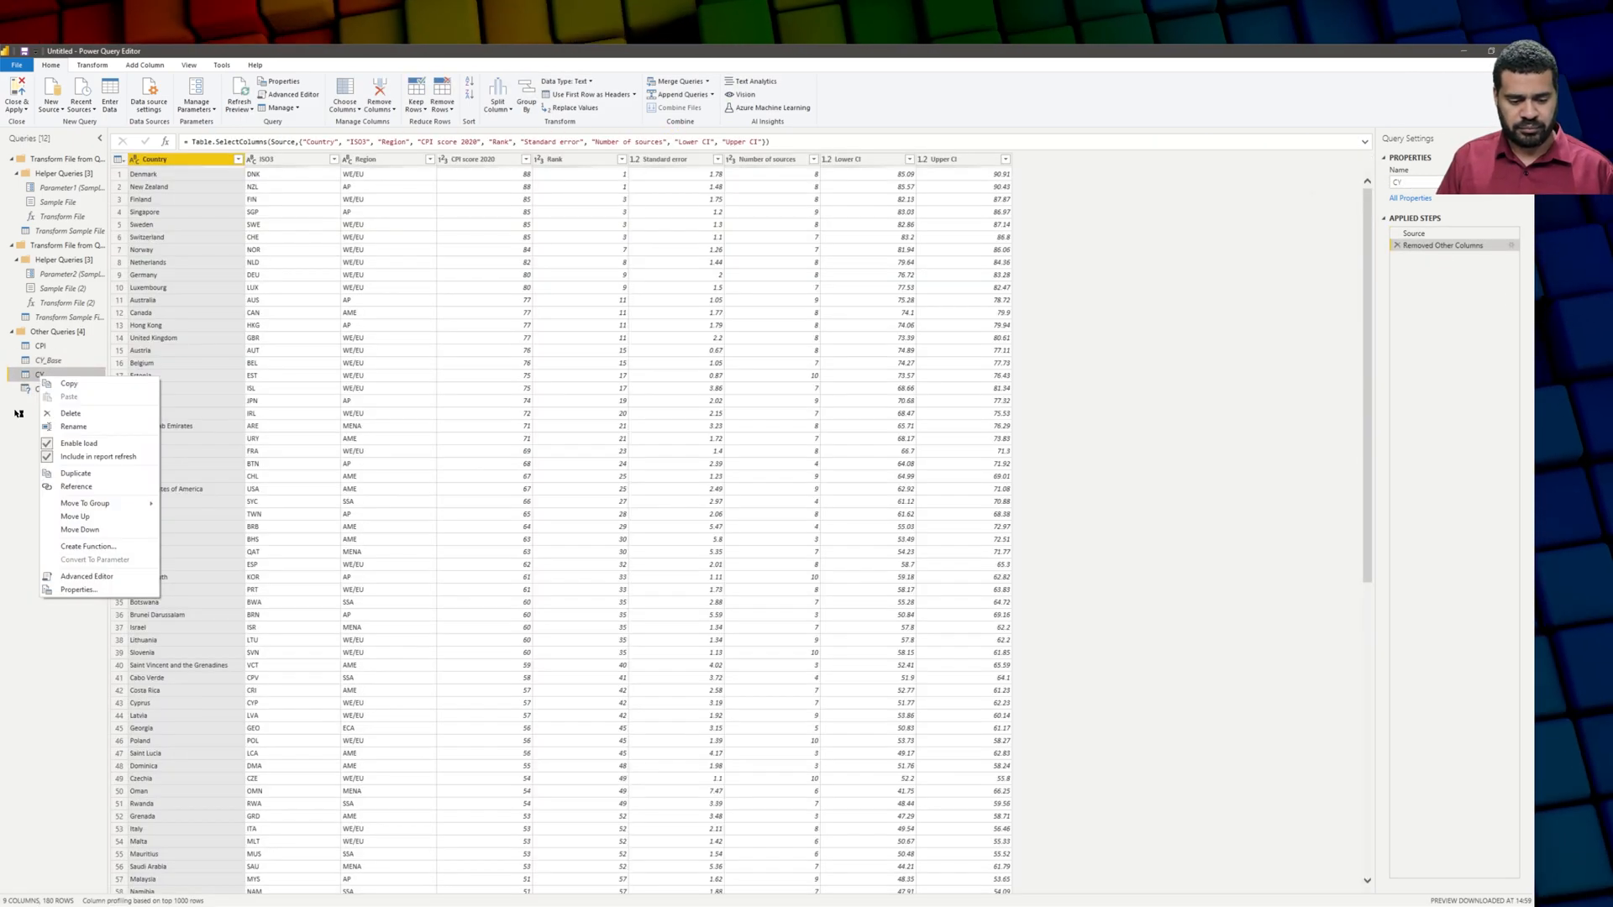
left_click(117, 475)
key("Return")
Remove Country, Region, CPI score 2020, Rank, Standard error, Number of sources, Lower CI and Upper CI from CY_Extras.
left_click(391, 160, "ctrl")
left_click(492, 159, "ctrl")
left_click(587, 159, "ctrl")
left_click(685, 159, "ctrl")
left_click(782, 160, "ctrl")
left_click(882, 160, "ctrl")
left_click(975, 160, "ctrl")
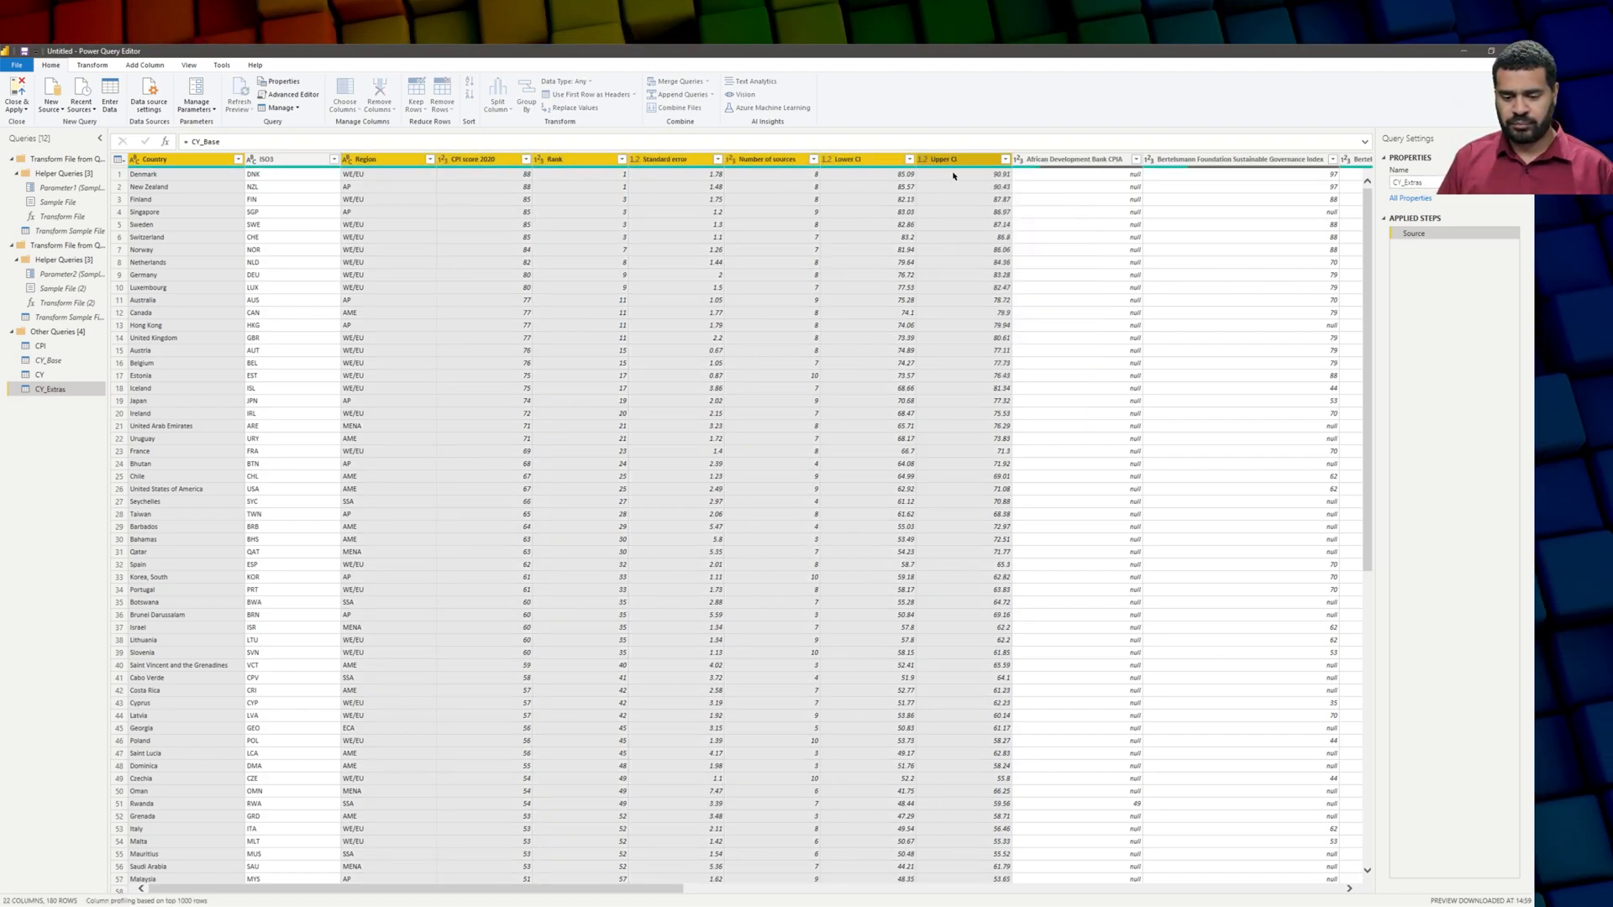
key("Delete")
Unpivot every CY_Extras column except ISO3, renaming the attribute column as Organisation and the value column as Score.
right_click(178, 160)
left_click(252, 383)
double_click(270, 160)
type("O")
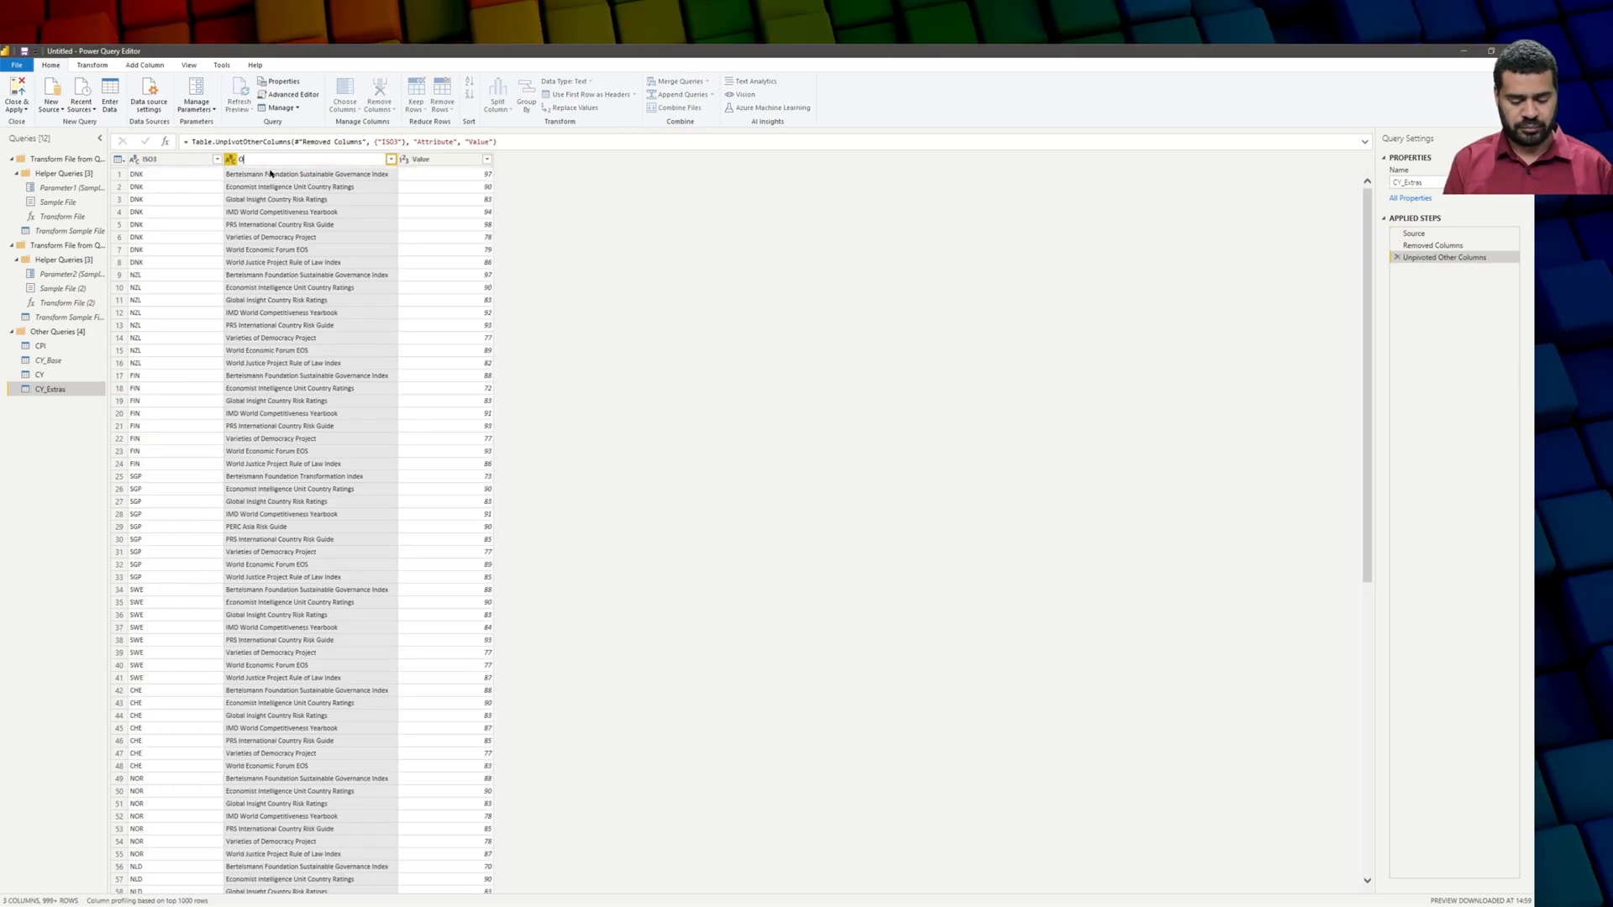
type("rganisation")
key("Return")
double_click(420, 160)
type("Score")
key("Return")
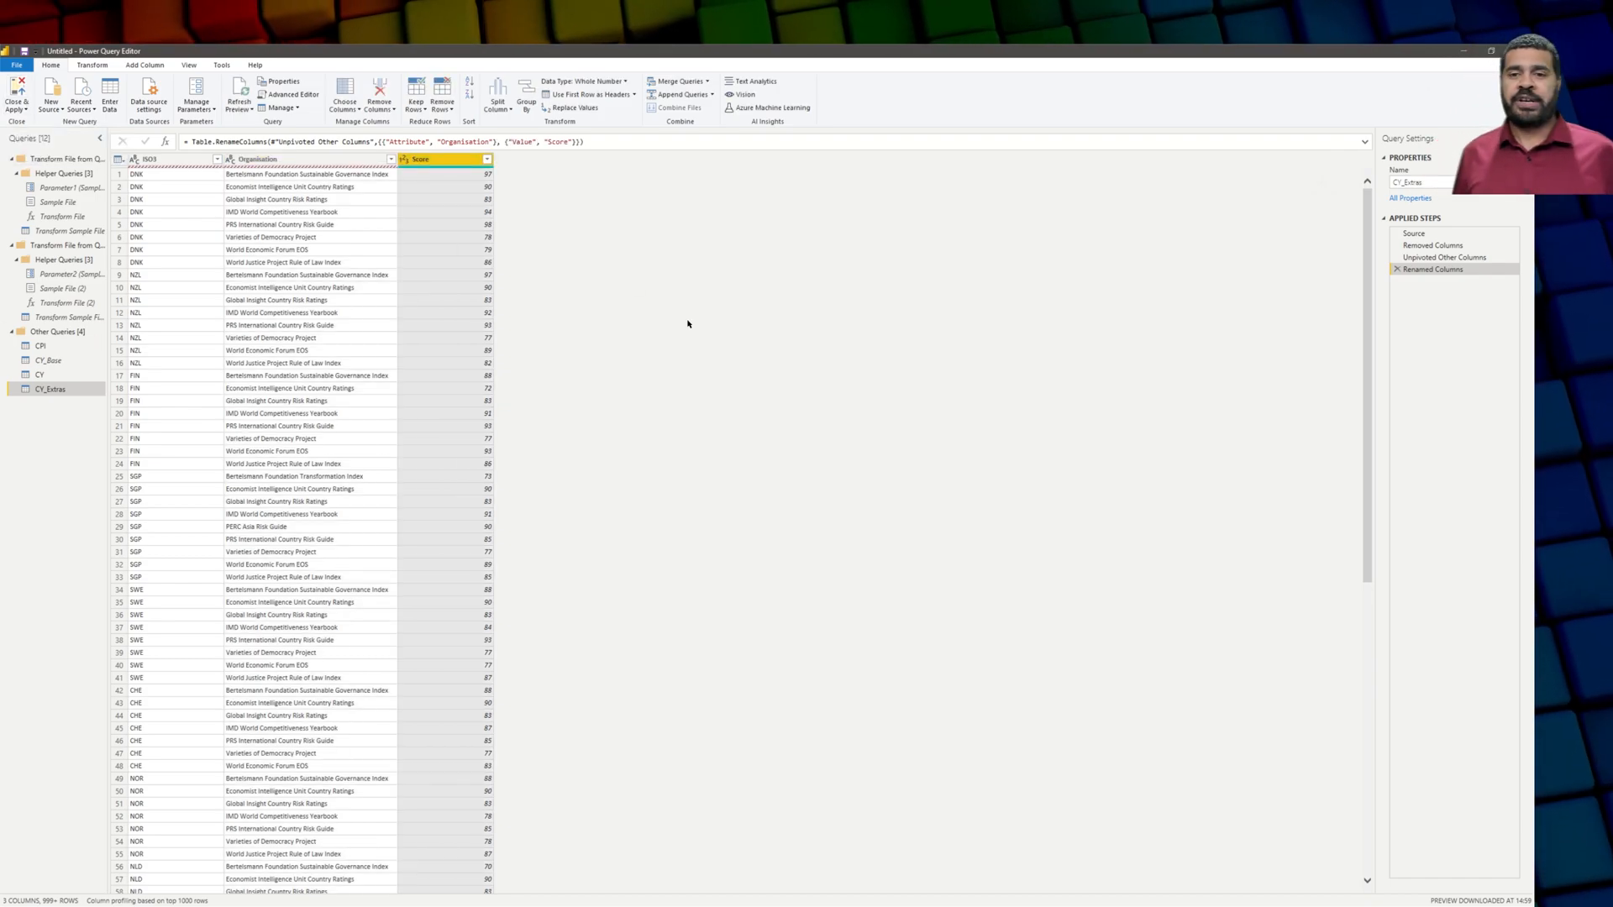
Apply the query changes to the report.
left_click(17, 111)
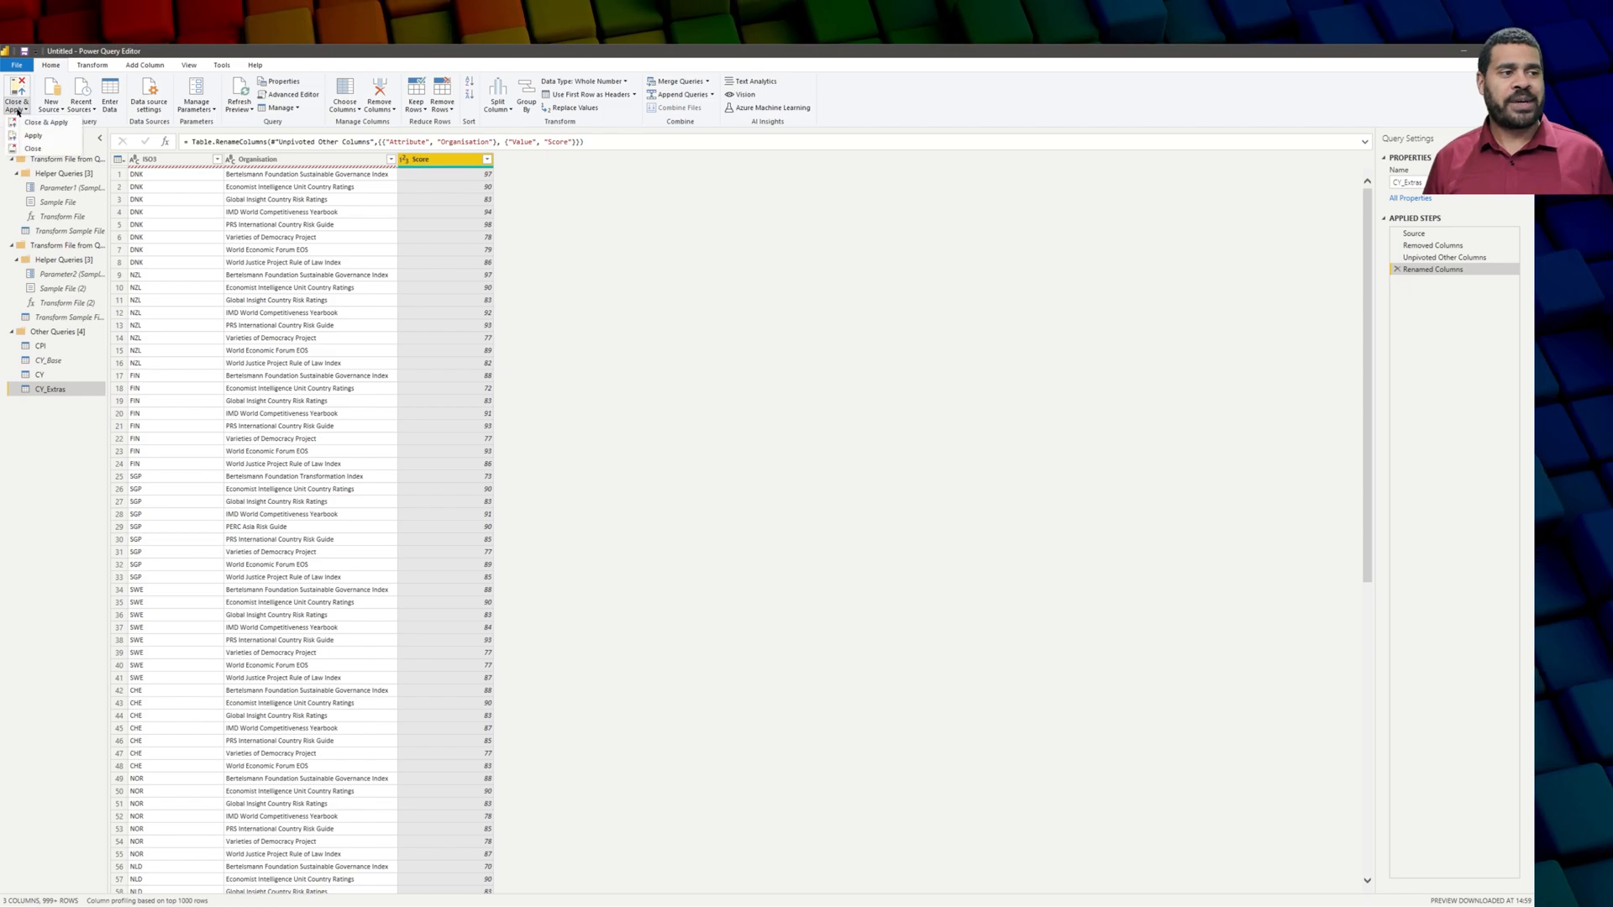